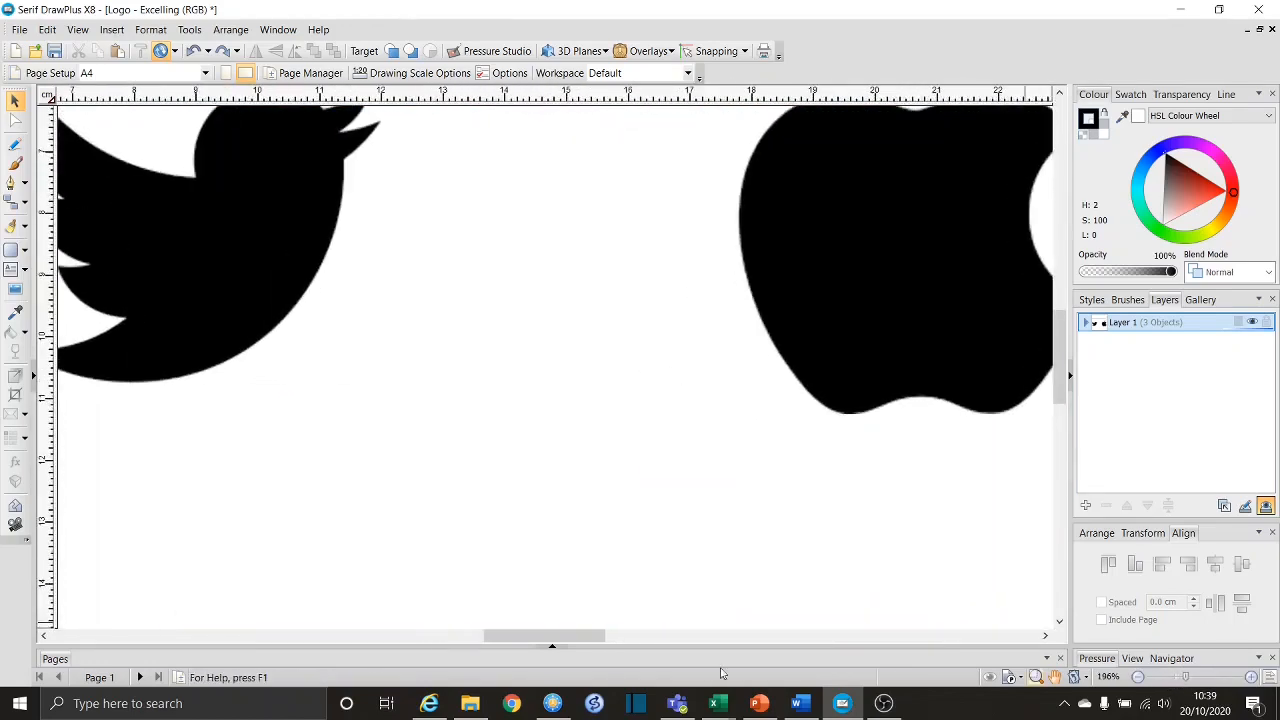
# - Sketch a winding test curve beside the Twitter bird with the Pen tool in smart segment mode
pyautogui.moveTo(543, 634); pyautogui.dragTo(503, 634)
pyautogui.scroll(3, 637, 443)
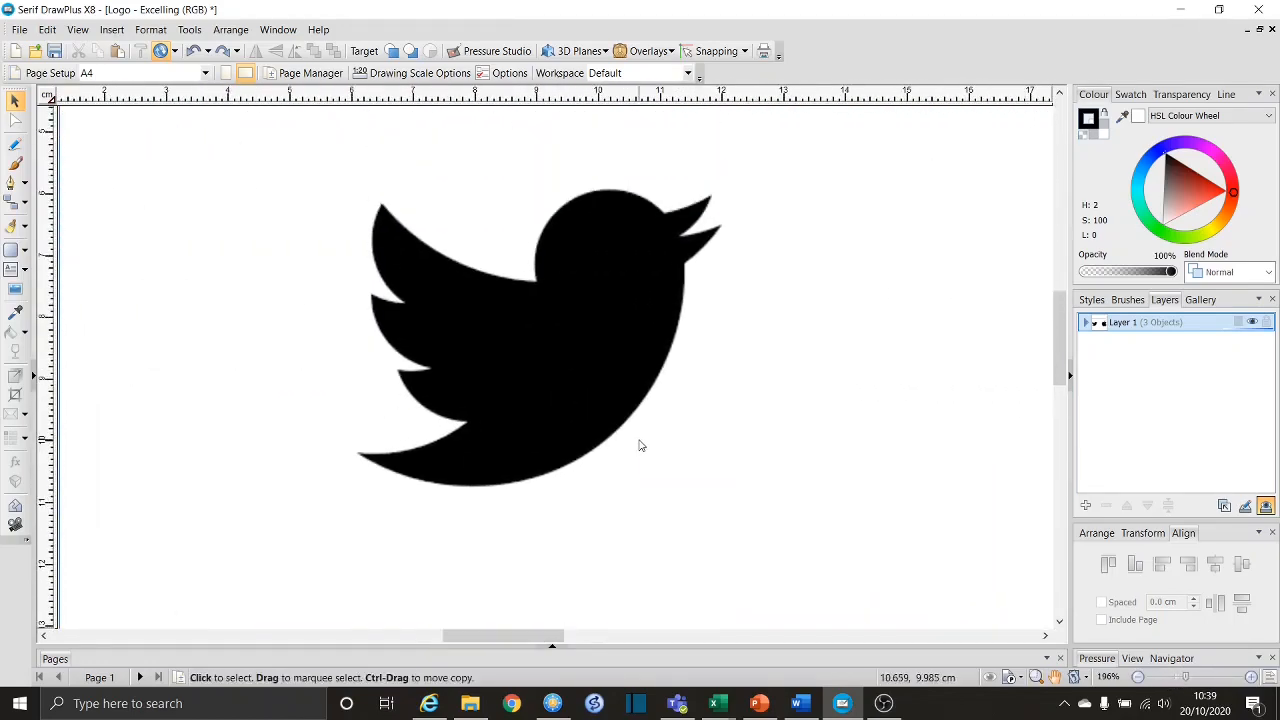
pyautogui.hscroll(-1, 586, 357)
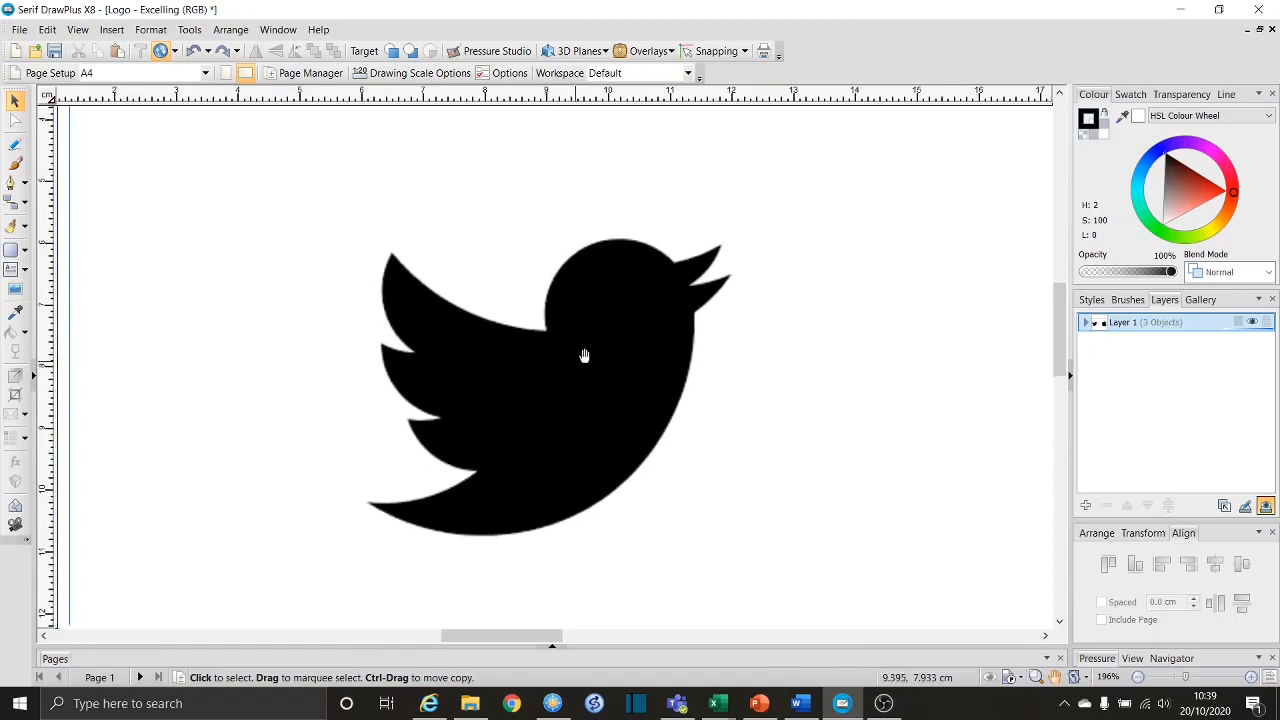
pyautogui.scroll(-1, 611, 337)
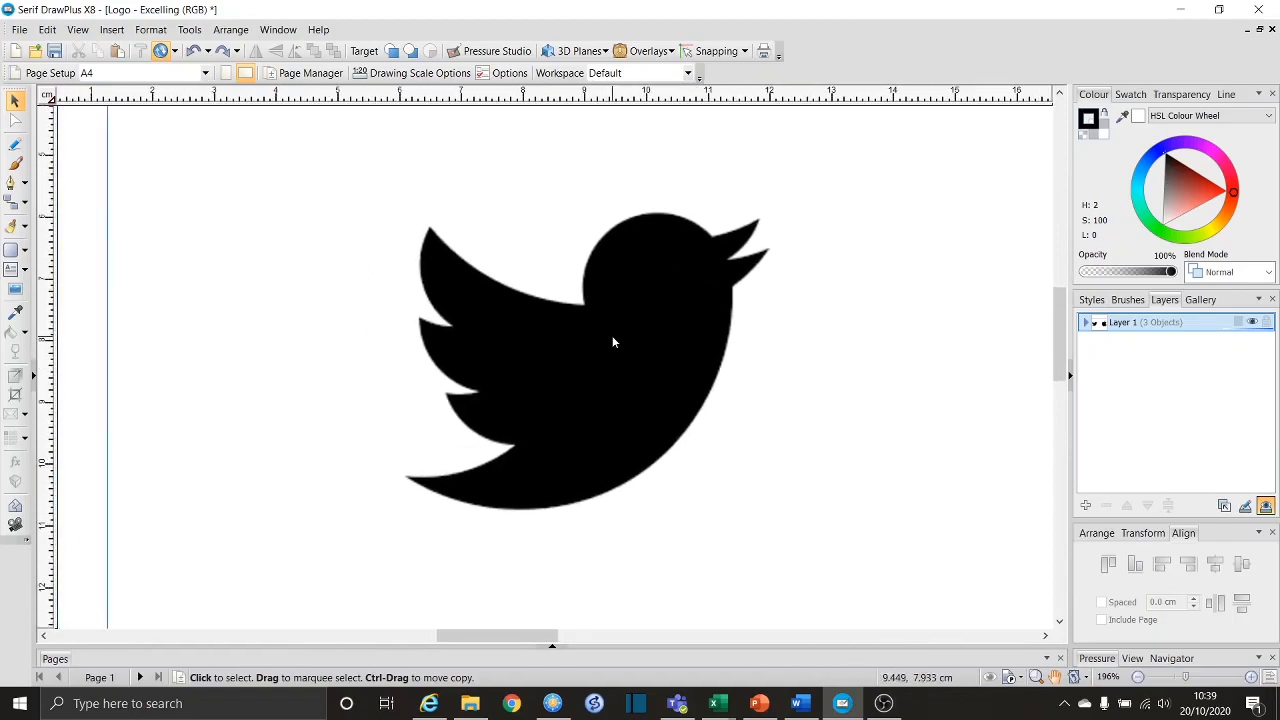
pyautogui.click(10, 185)
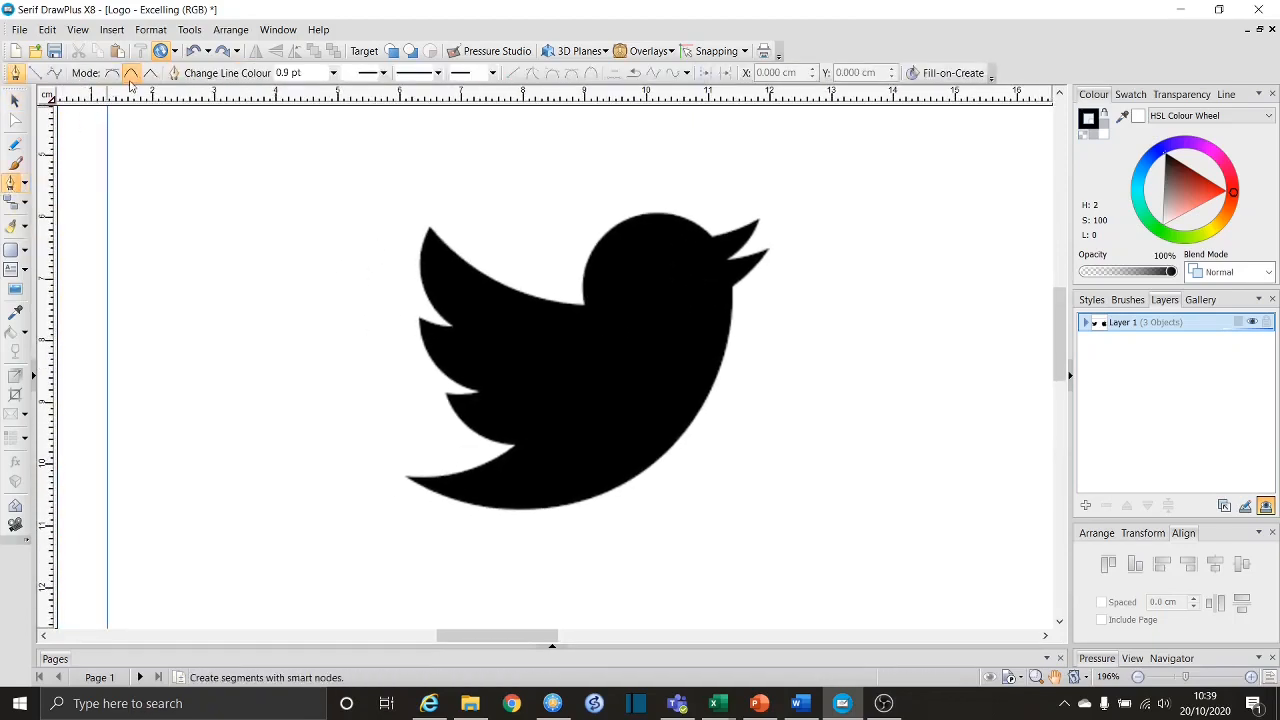
pyautogui.click(131, 73)
pyautogui.click(161, 234)
pyautogui.click(214, 394)
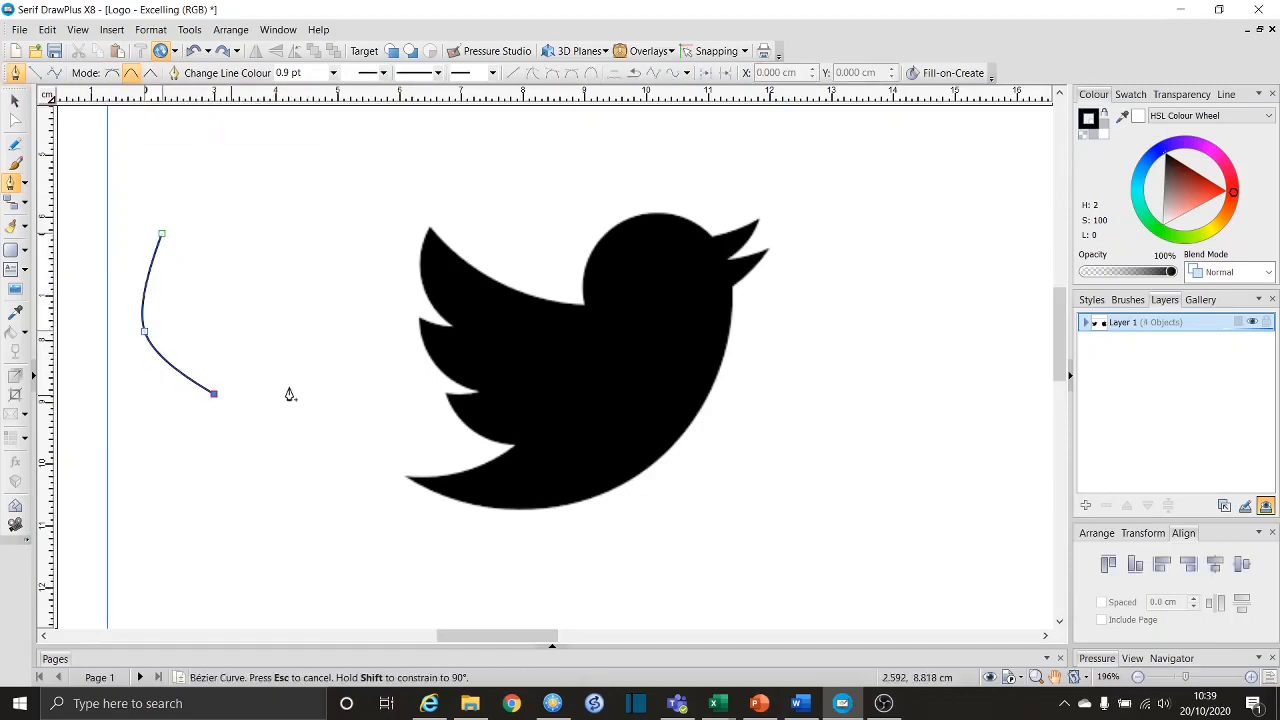
pyautogui.click(311, 341)
pyautogui.click(284, 205)
pyautogui.click(340, 172)
pyautogui.click(417, 163)
pyautogui.click(461, 164)
pyautogui.click(482, 166)
pyautogui.click(495, 133)
pyautogui.click(461, 132)
pyautogui.click(392, 132)
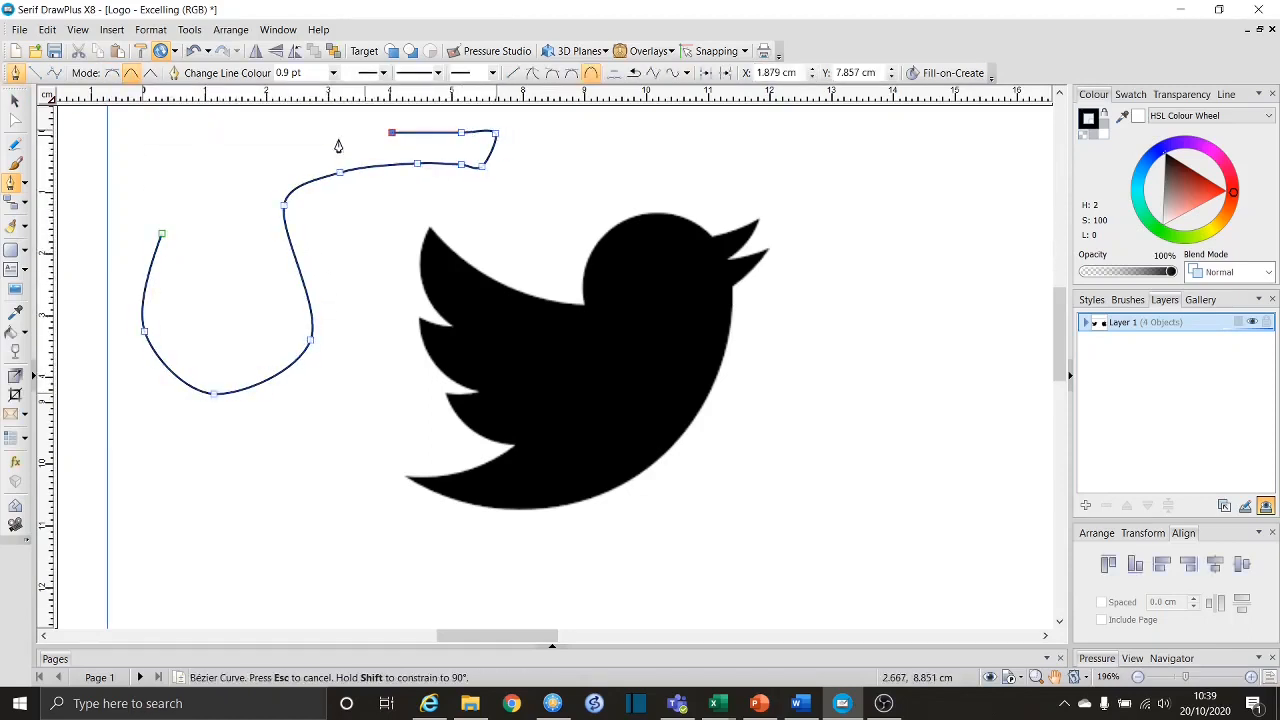
pyautogui.click(362, 272)
pyautogui.click(351, 347)
pyautogui.press('Escape')
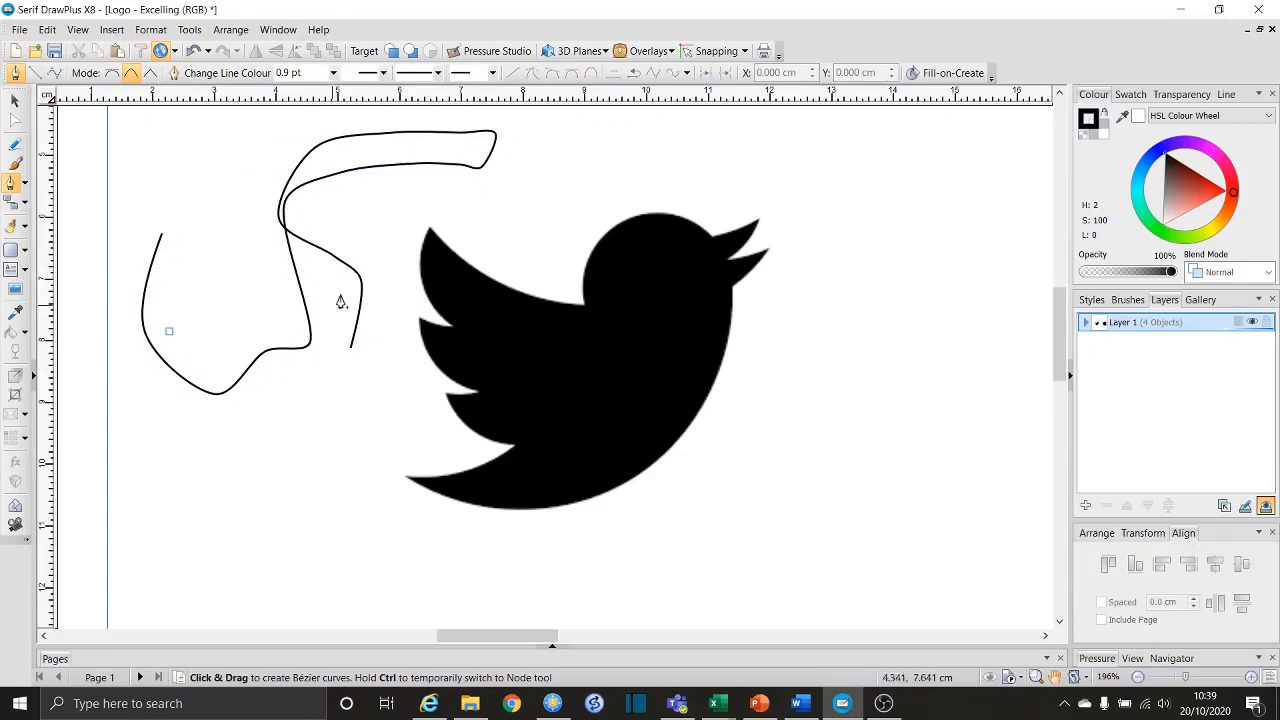
# - Undo the whole test curve beside the bird
pyautogui.hotkey('ctrl', 'z')
pyautogui.hotkey('ctrl', 'z')
pyautogui.hotkey('ctrl', 'z')
pyautogui.hotkey('ctrl', 'z')
pyautogui.hotkey('ctrl', 'z')
pyautogui.hotkey('ctrl', 'z')
pyautogui.hotkey('ctrl', 'z')
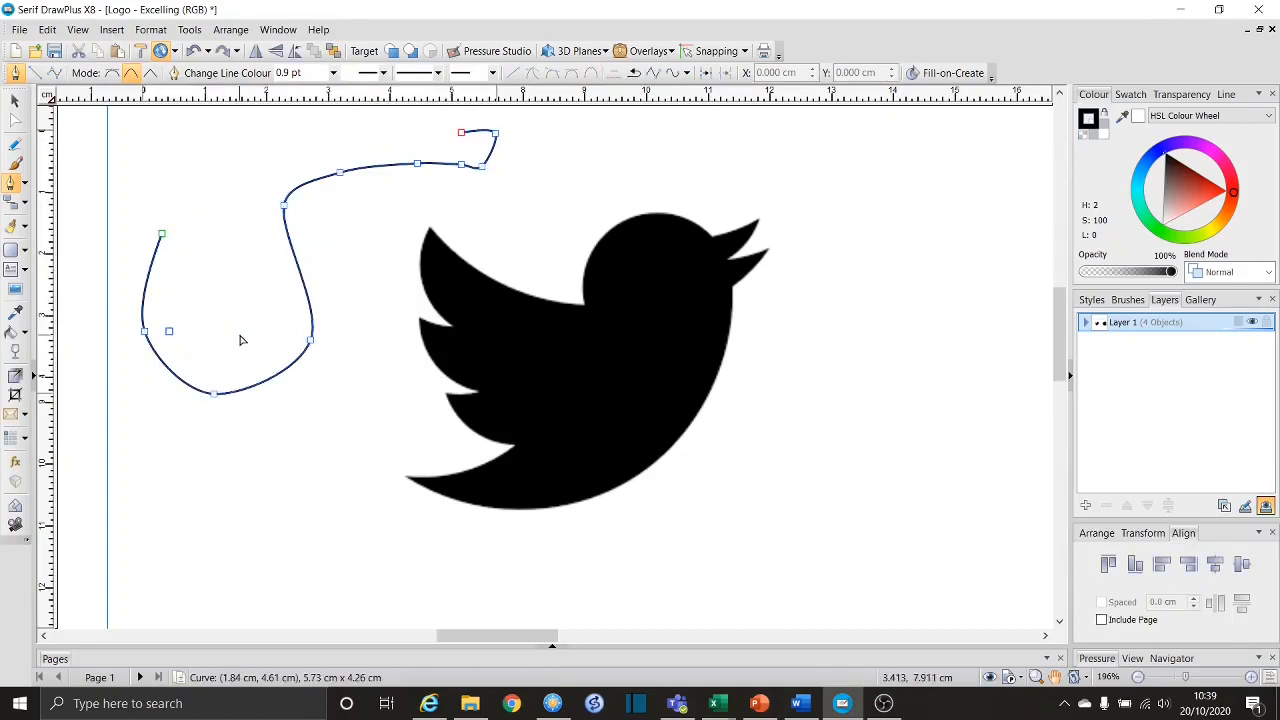
pyautogui.hotkey('ctrl', 'z')
pyautogui.hotkey('ctrl', 'z')
pyautogui.hotkey('ctrl', 'z')
pyautogui.hotkey('ctrl', 'z')
pyautogui.hotkey('ctrl', 'z')
pyautogui.hotkey('ctrl', 'z')
pyautogui.hotkey('ctrl', 'z')
pyautogui.hotkey('ctrl', 'z')
pyautogui.hotkey('ctrl', 'z')
pyautogui.hotkey('ctrl', 'z')
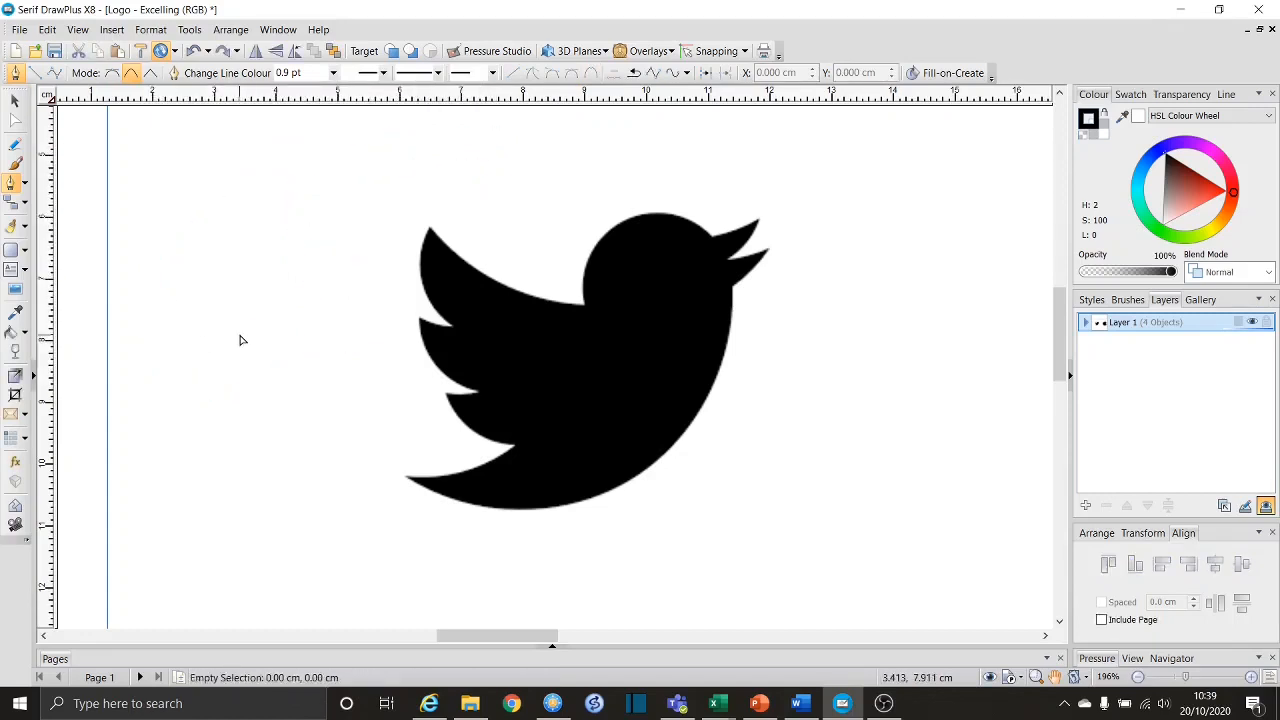
# - Configure the Pen tool for straight line segments with a red line colour and a 2 pt line width
pyautogui.click(151, 76)
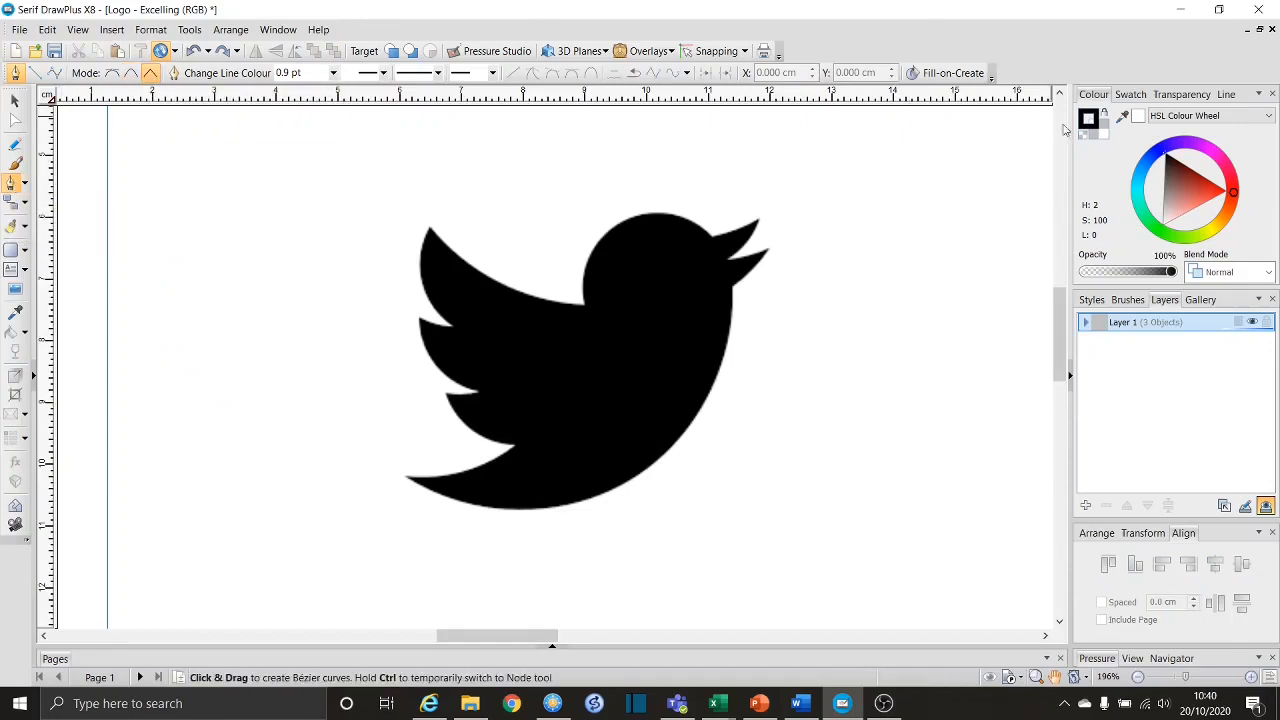
pyautogui.click(1092, 118)
pyautogui.click(1234, 196)
pyautogui.click(1101, 138)
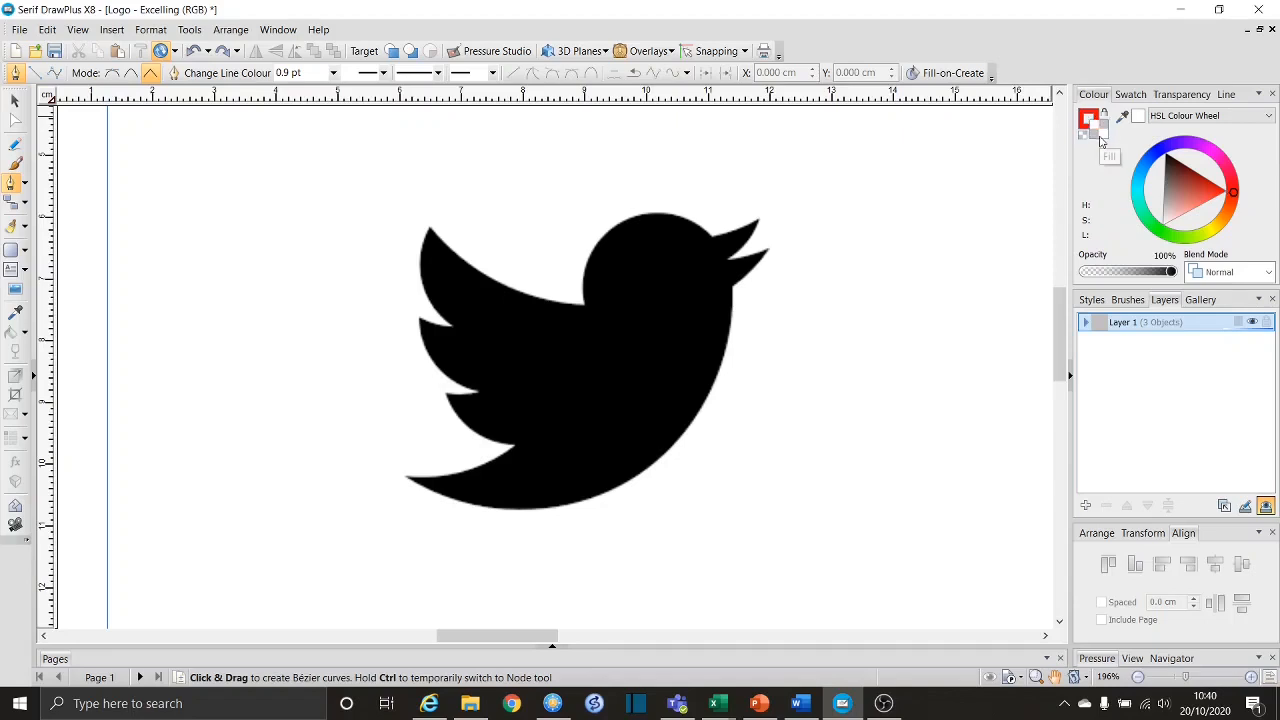
pyautogui.click(1215, 236)
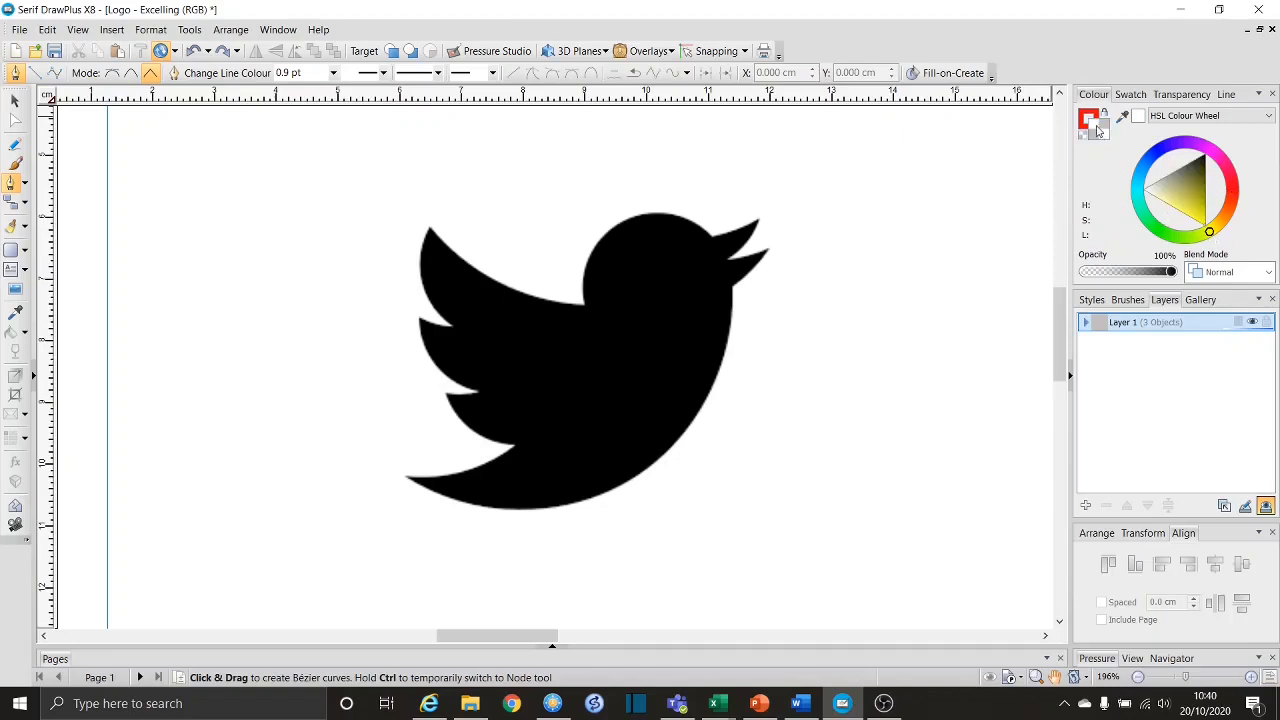
pyautogui.click(1097, 140)
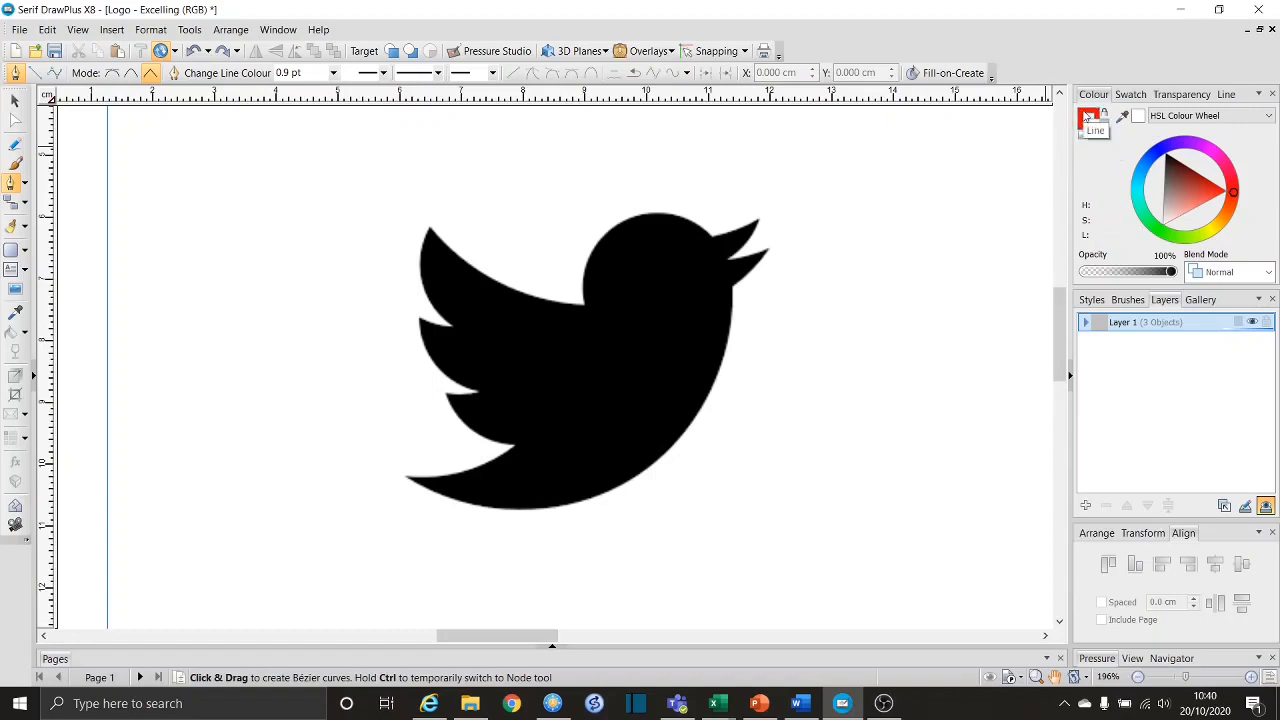
pyautogui.click(1087, 118)
pyautogui.click(1213, 152)
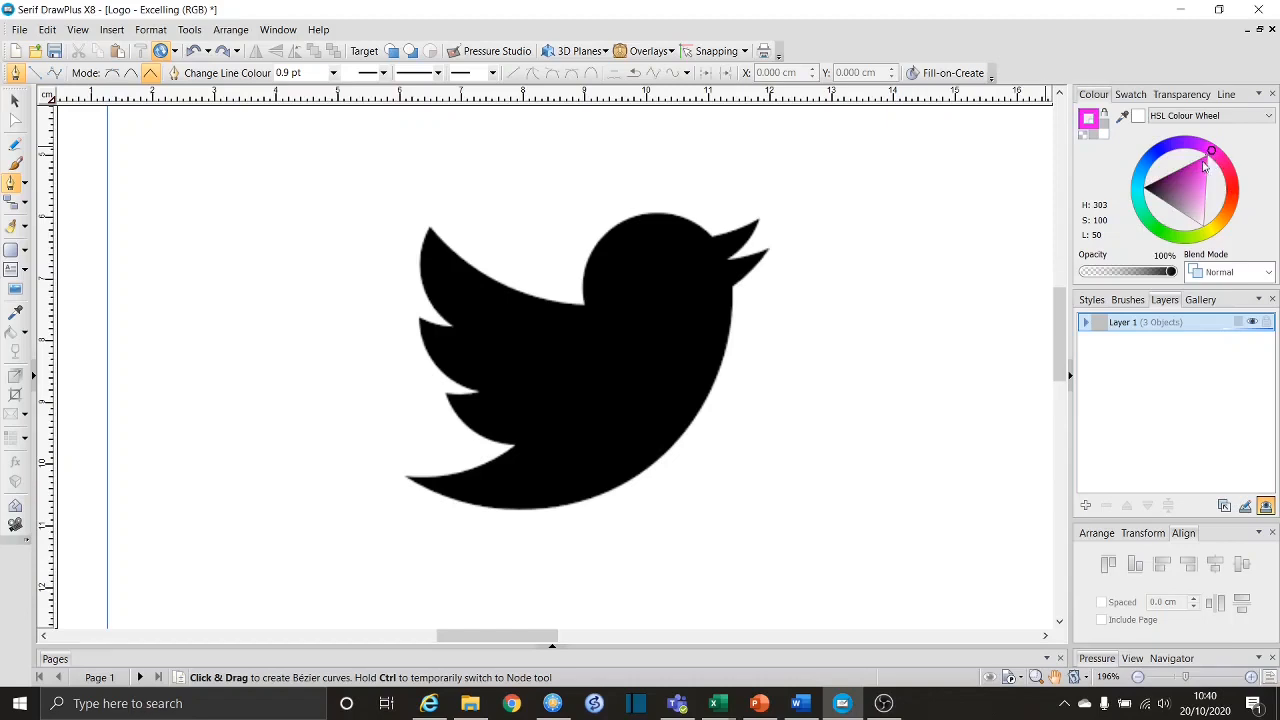
pyautogui.click(1236, 196)
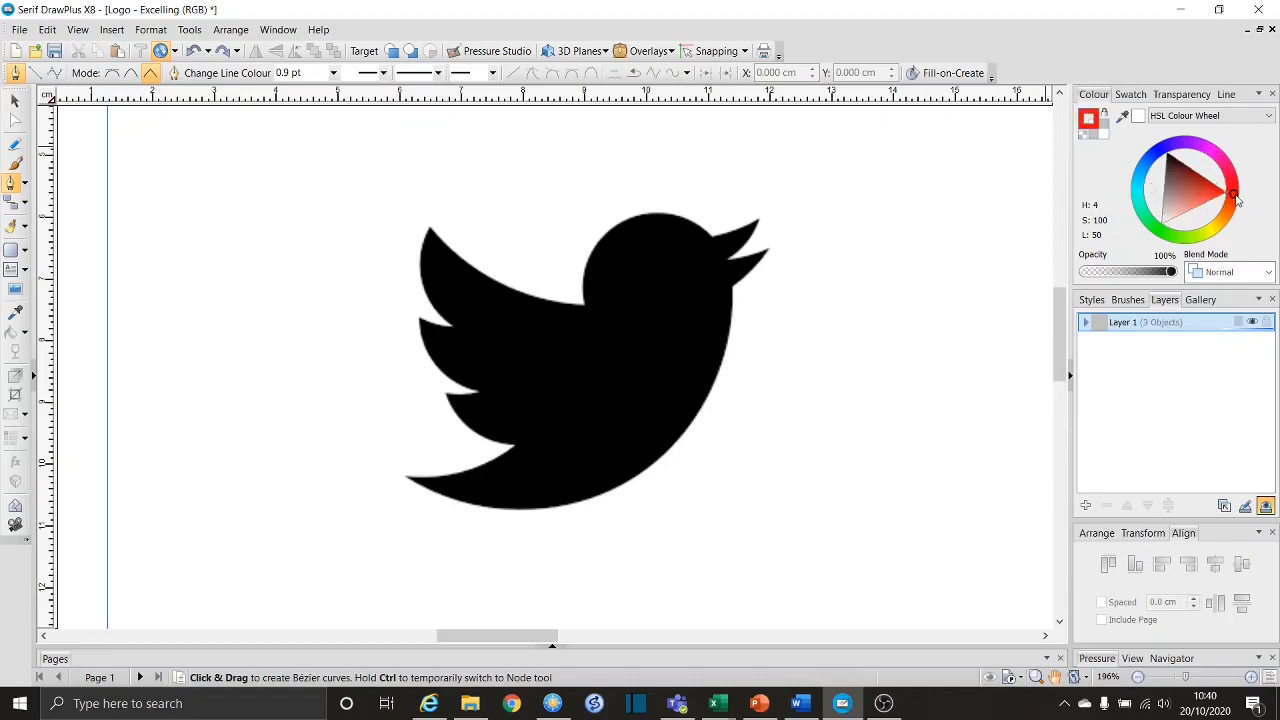
pyautogui.click(1228, 95)
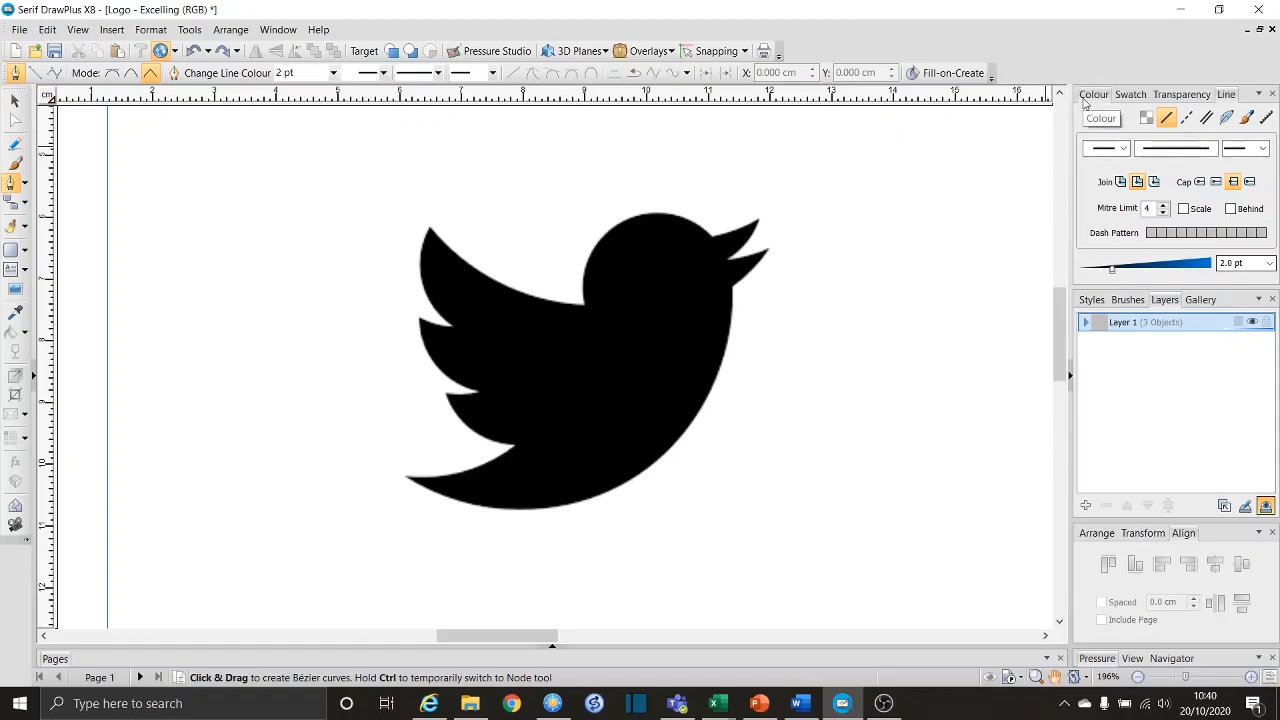
pyautogui.click(1090, 97)
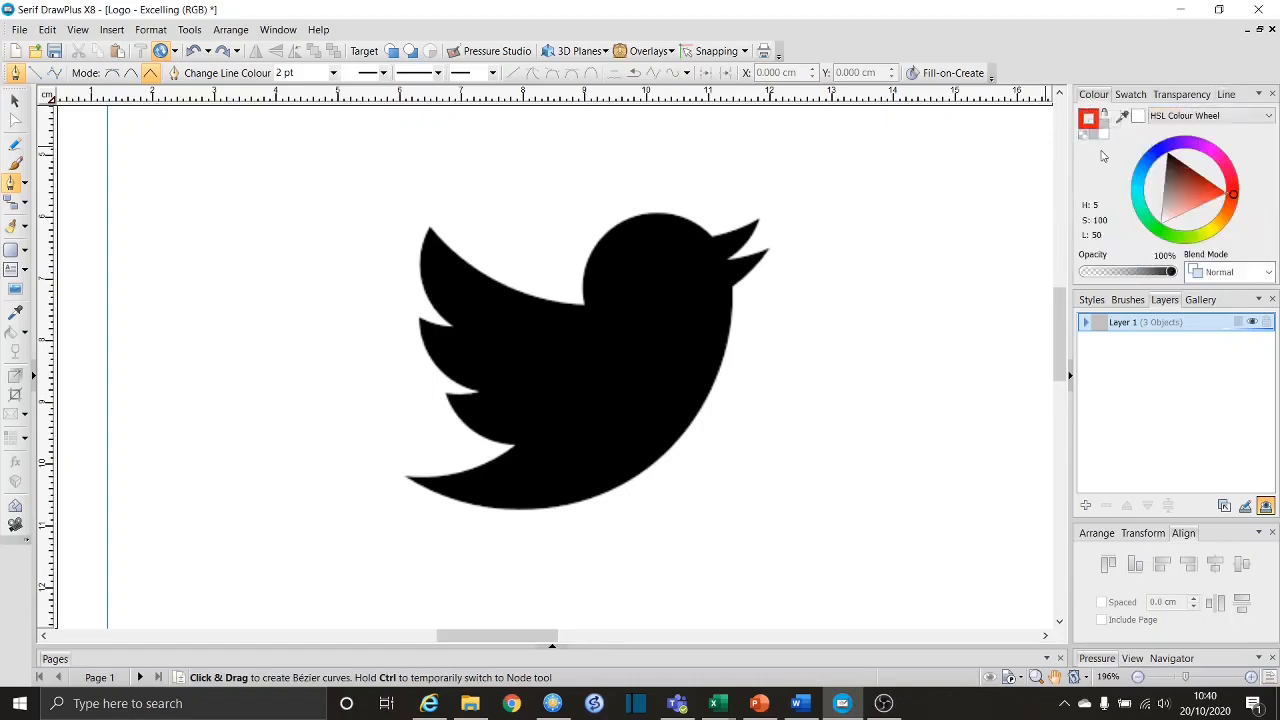
# - Trace straight segments from the bird's upper beak tip over the head and neck to the upper wing tip
pyautogui.click(150, 74)
pyautogui.click(757, 222)
pyautogui.click(710, 238)
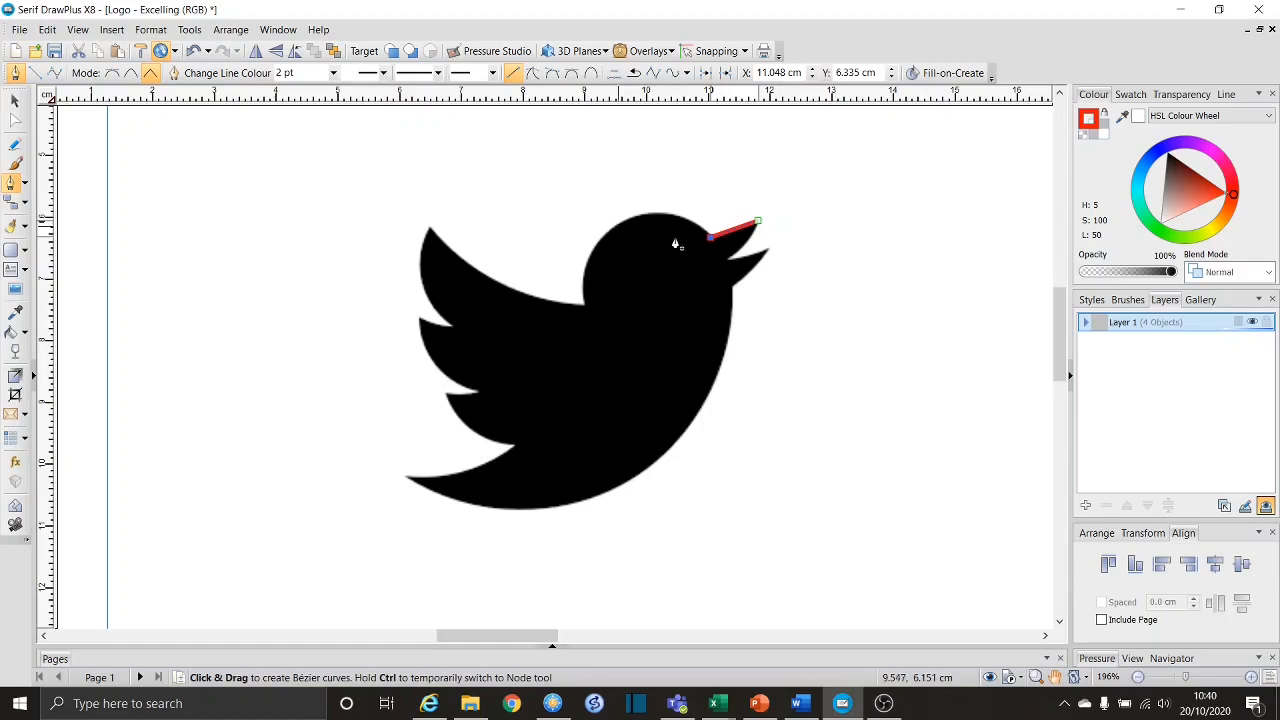
pyautogui.click(608, 234)
pyautogui.click(586, 304)
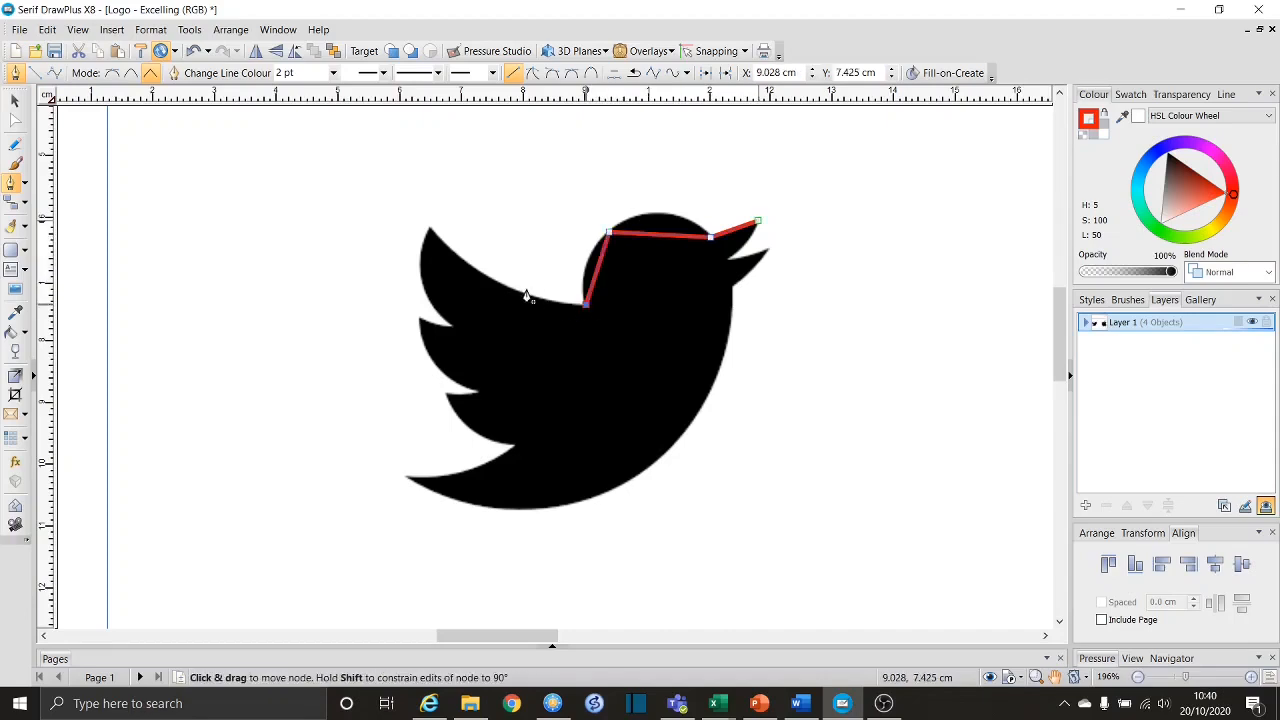
pyautogui.click(428, 227)
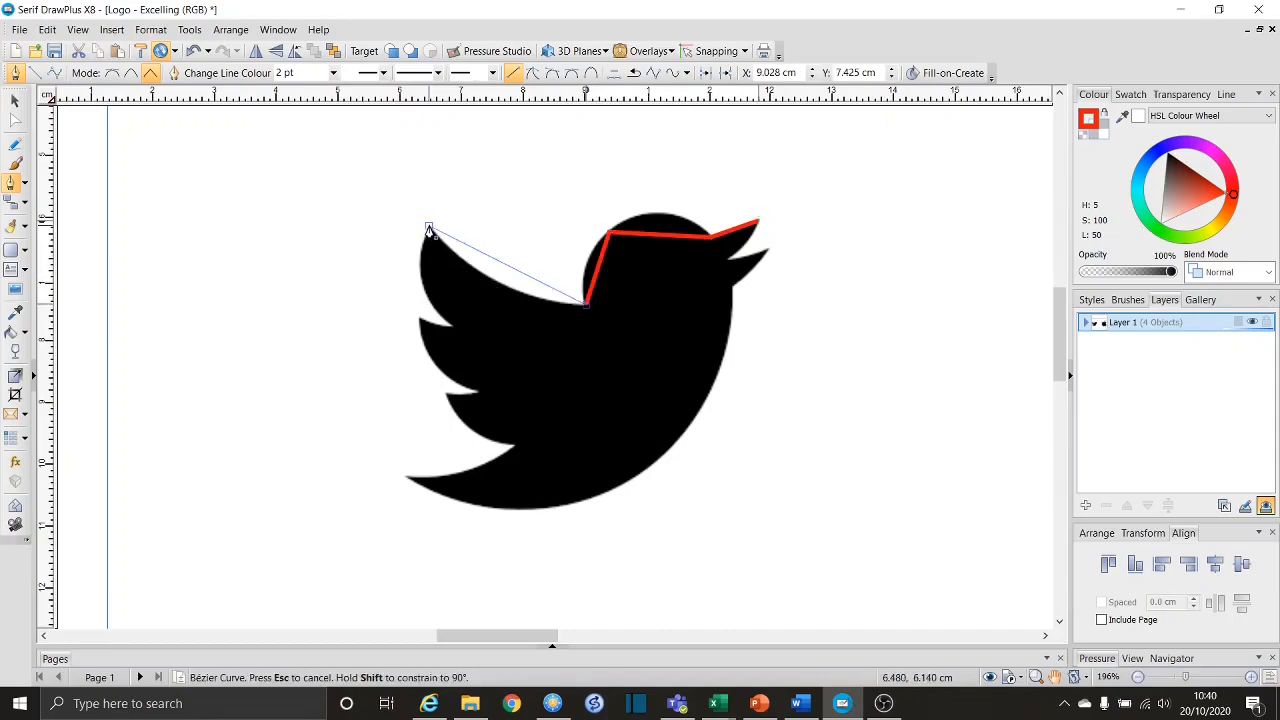
# - Continue the straight-segment outline around the three wing feathers to the tip of the tail
pyautogui.click(452, 327)
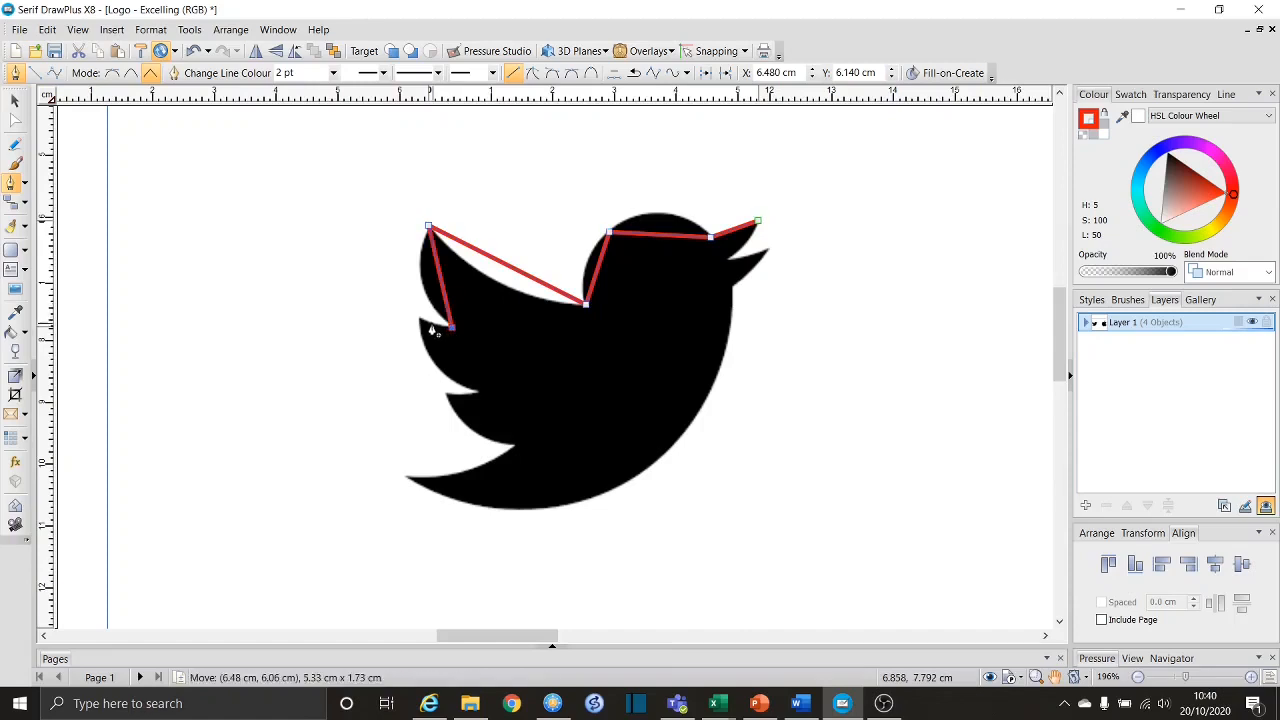
pyautogui.click(419, 318)
pyautogui.click(477, 393)
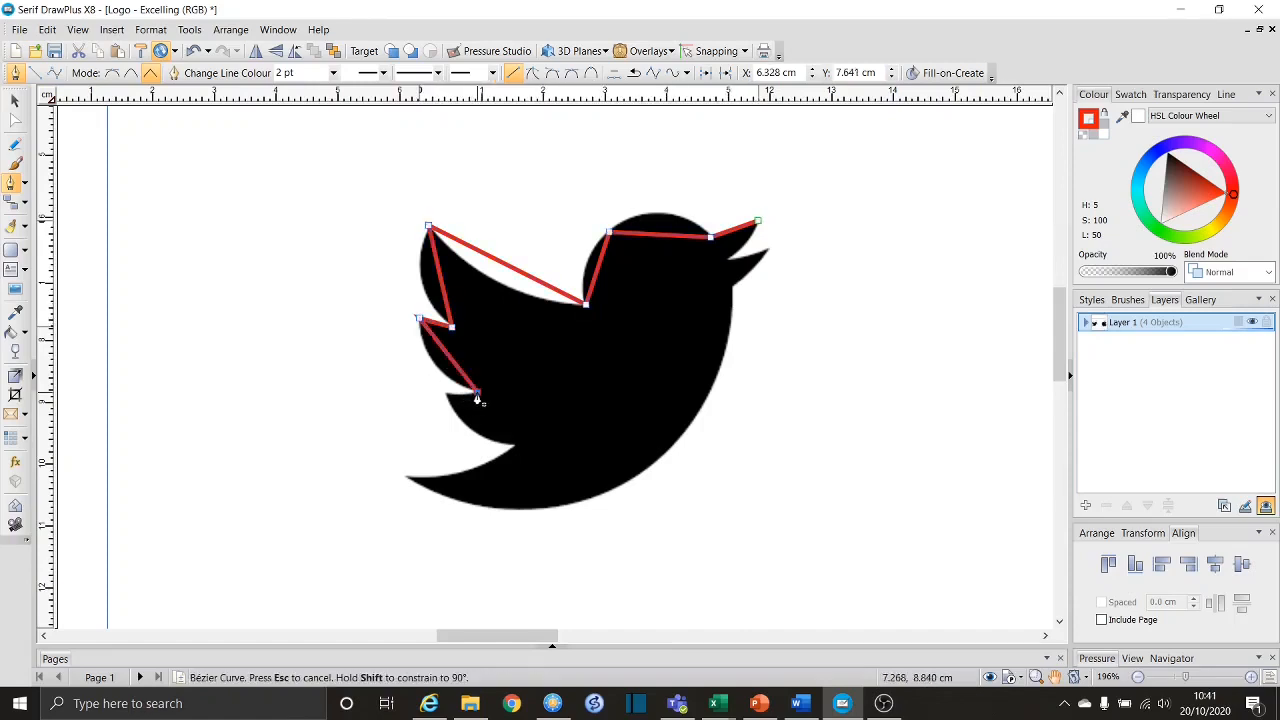
pyautogui.click(445, 395)
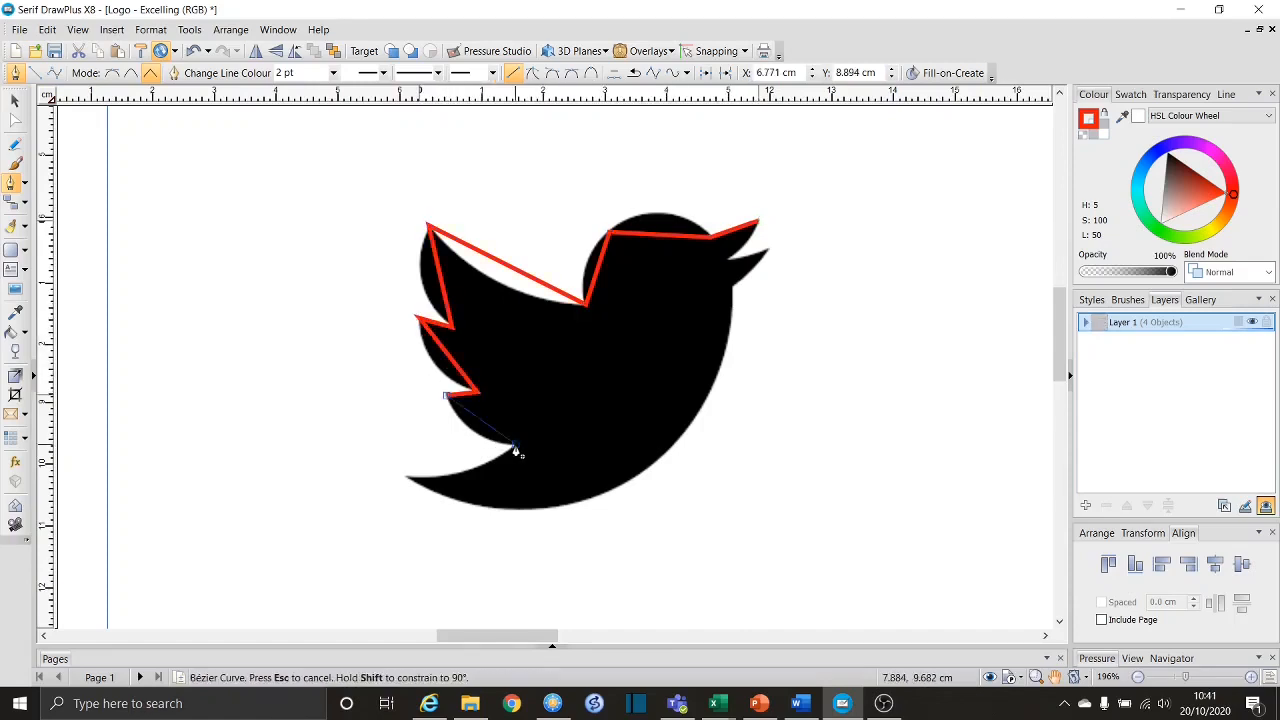
pyautogui.click(513, 444)
pyautogui.click(408, 477)
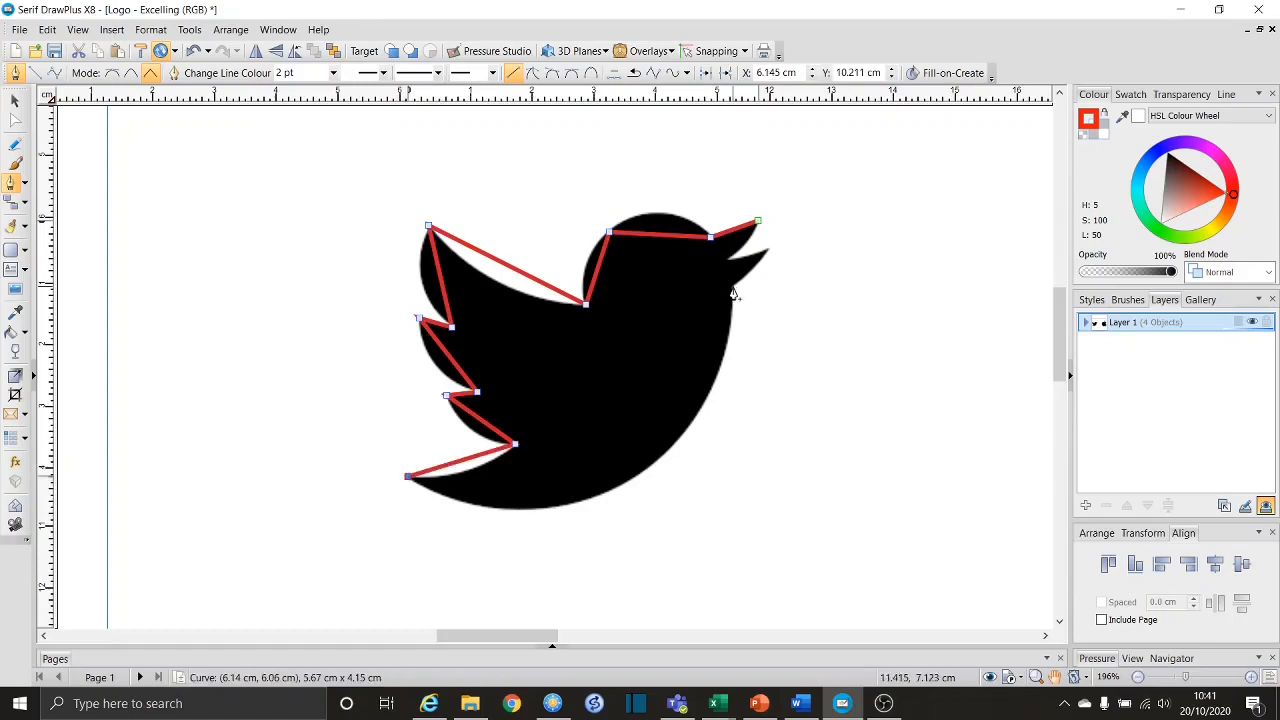
# - Trace the belly, breast and lower beak with straight segments and close the outline at the upper beak tip
pyautogui.click(665, 453)
pyautogui.click(732, 287)
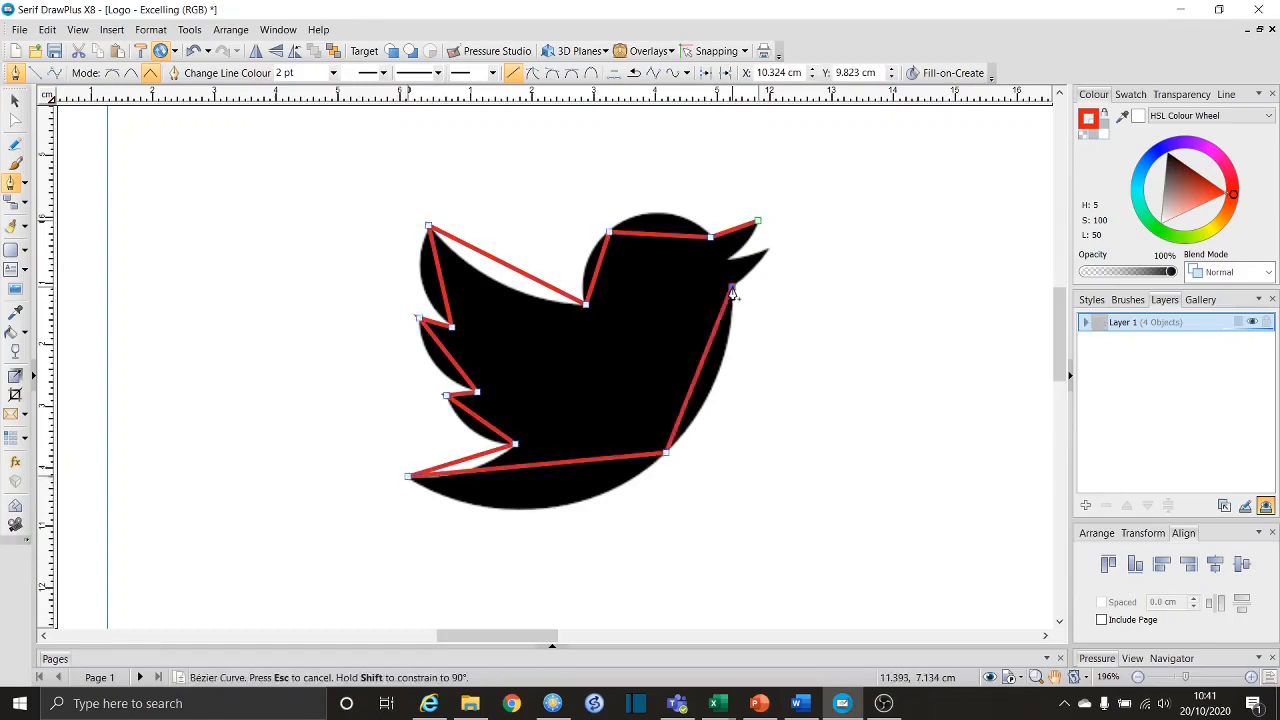
pyautogui.click(768, 249)
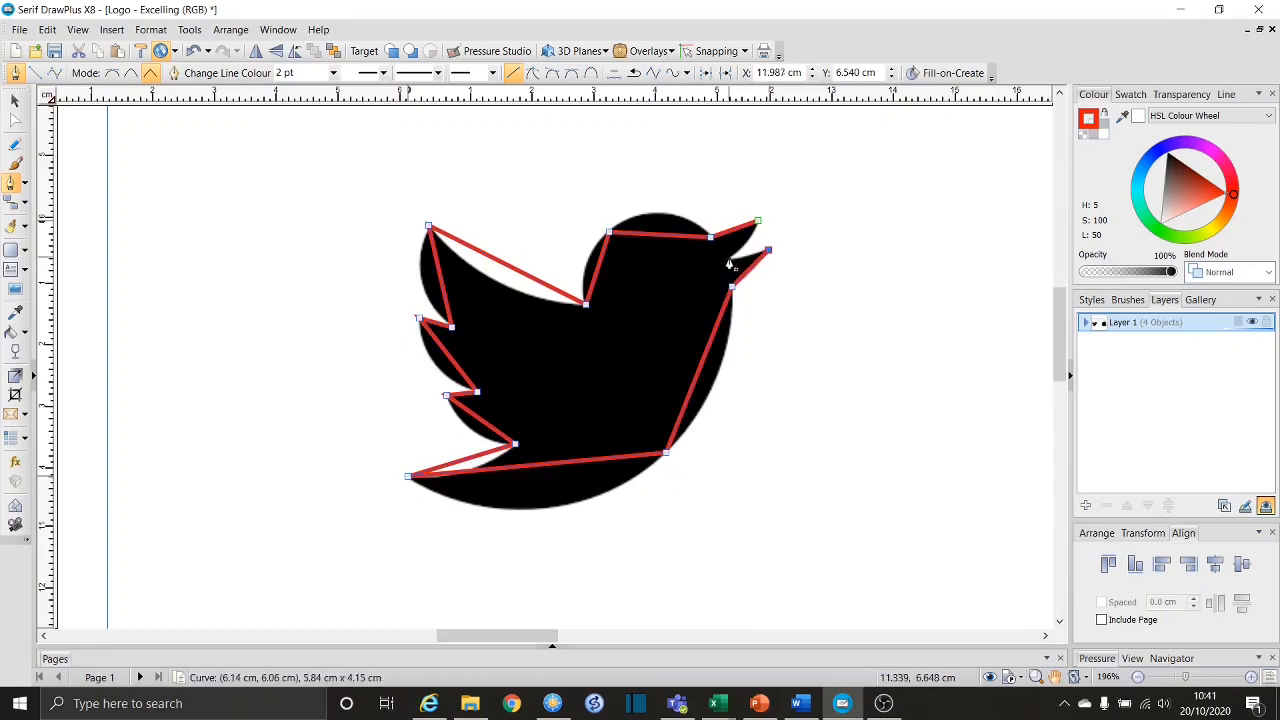
pyautogui.click(758, 221)
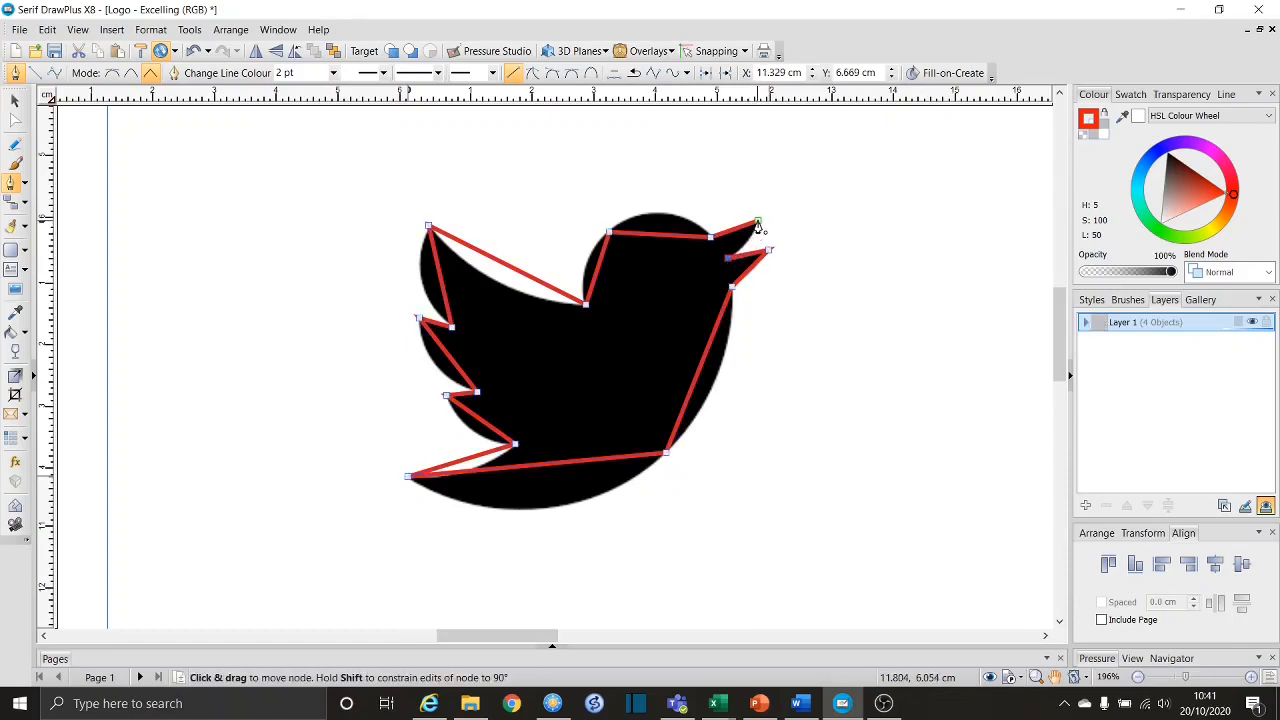
# - Move the outline's upper wing-tip node to about X 6.480 cm, Y 6.227 cm with the Node tool
pyautogui.click(14, 121)
pyautogui.moveTo(429, 226); pyautogui.dragTo(431, 234)
pyautogui.scroll(2, 788, 260)
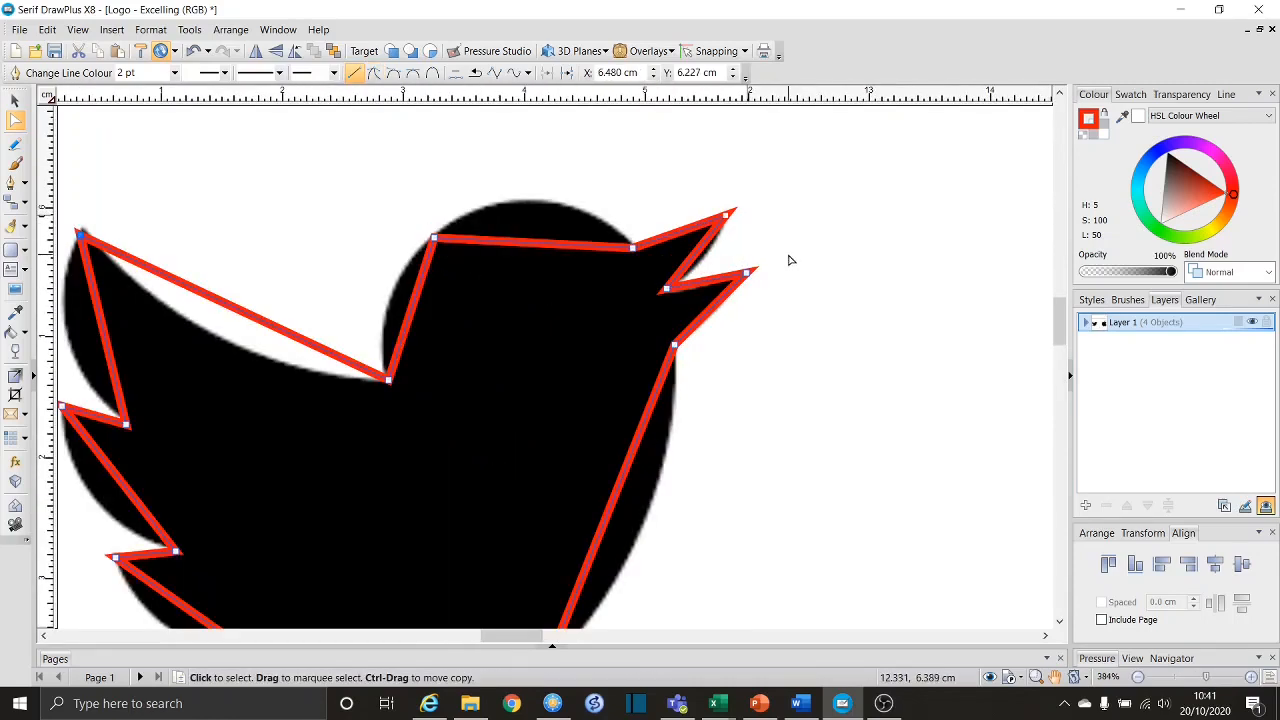
pyautogui.scroll(1, 788, 260)
pyautogui.moveTo(409, 404); pyautogui.dragTo(907, 229)
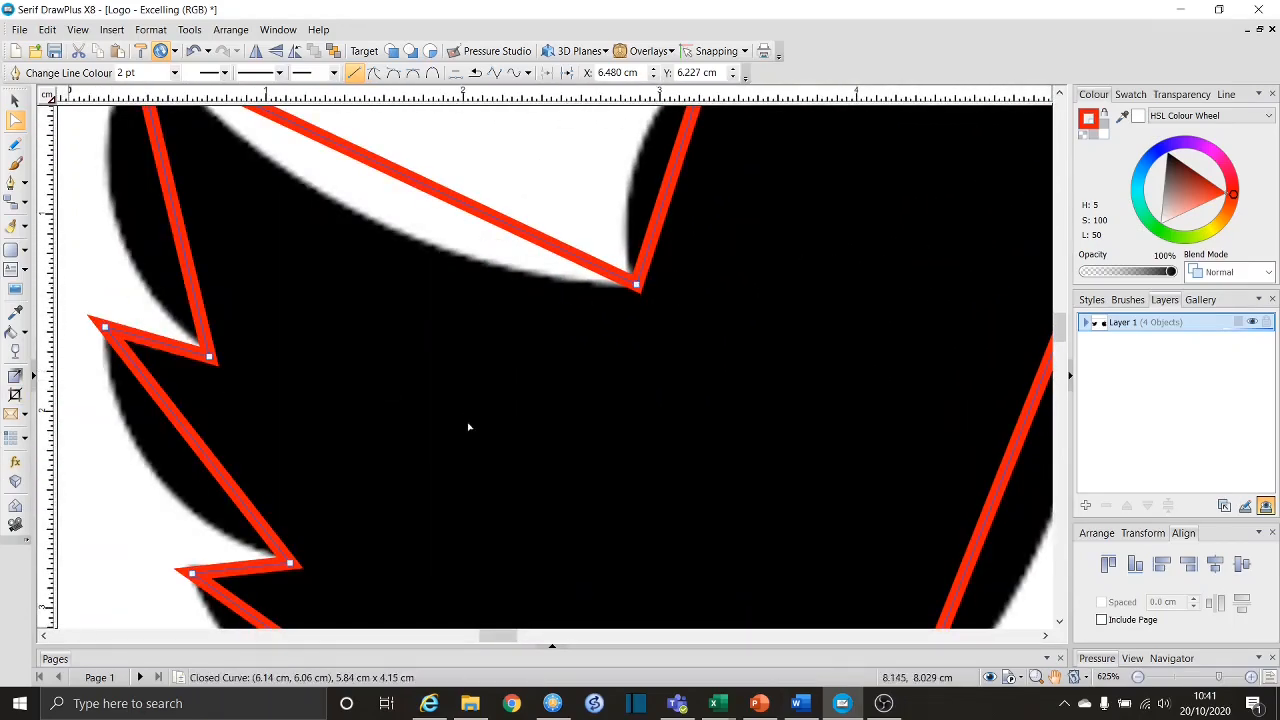
pyautogui.scroll(-4, 468, 427)
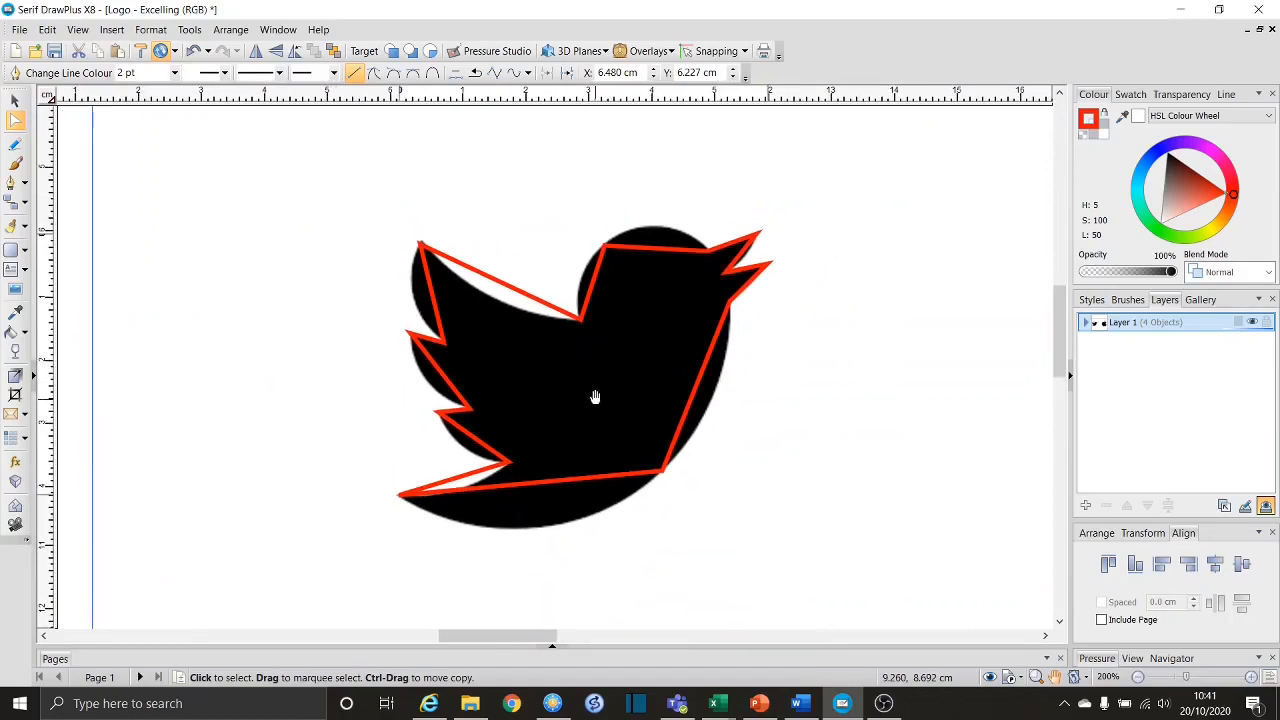
pyautogui.click(595, 398)
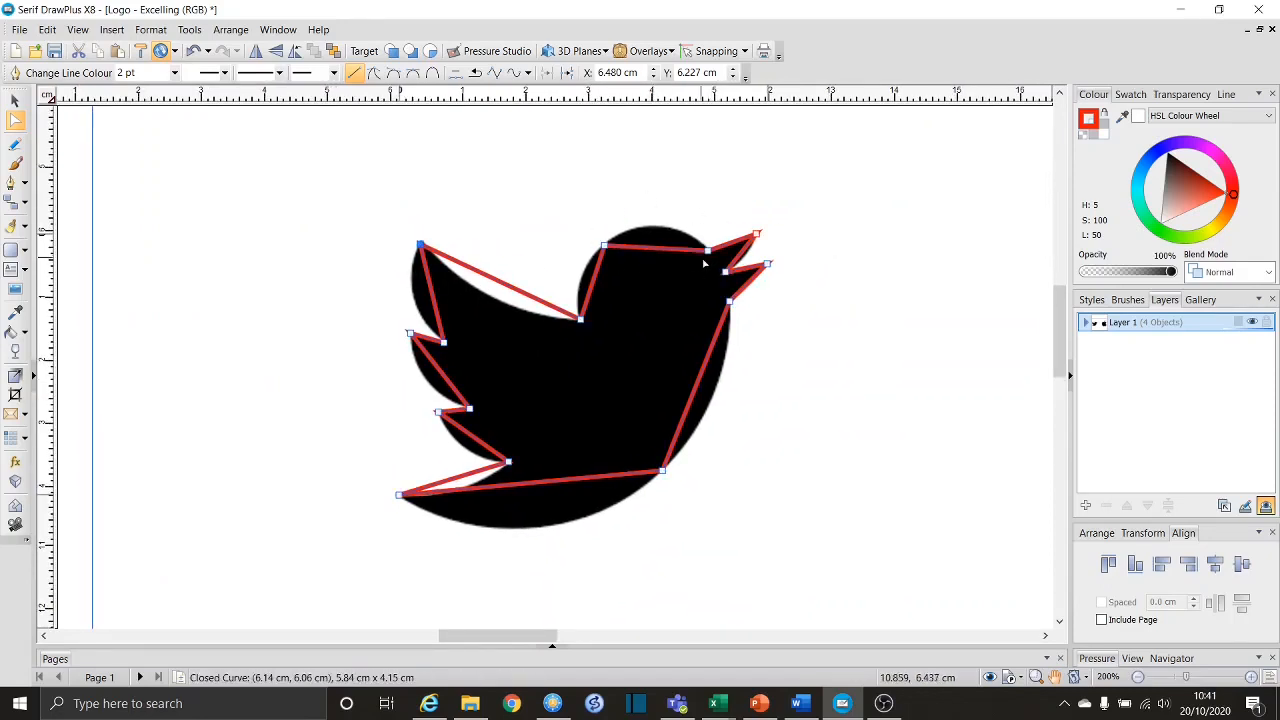
# - Bend the outline's two head segments into curves that follow the crown and back of the bird's head
pyautogui.scroll(1, 706, 263)
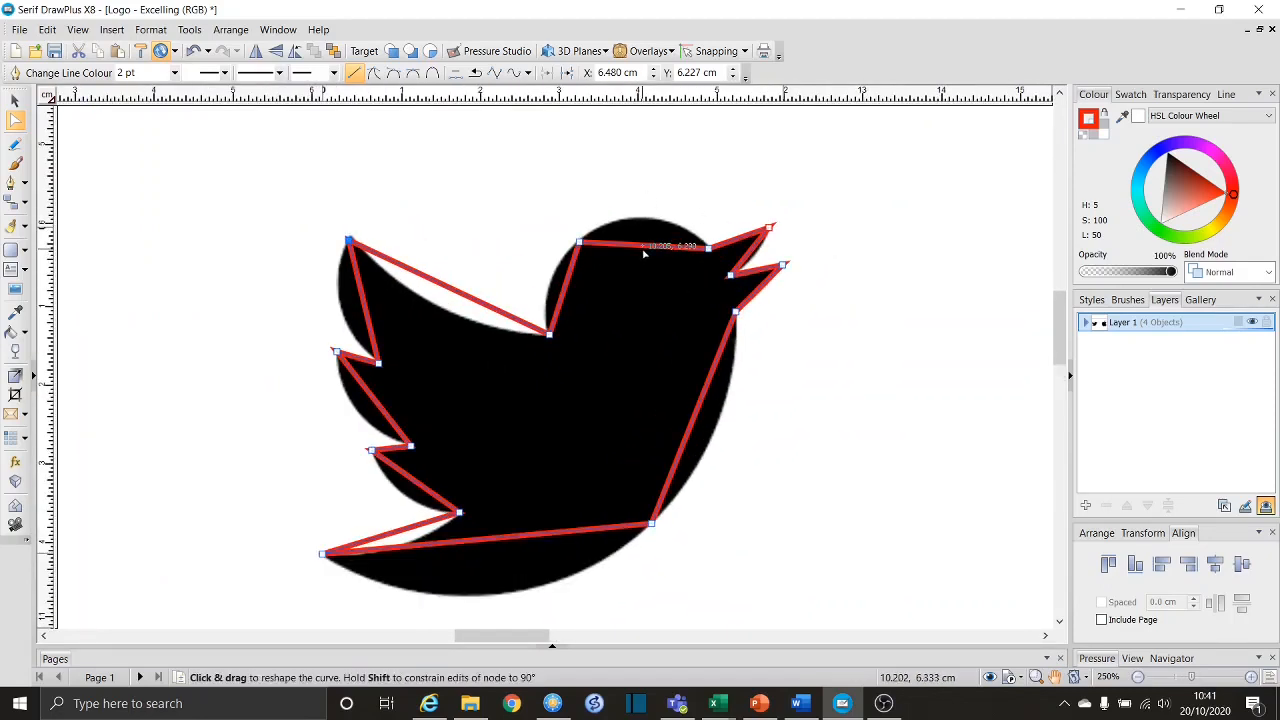
pyautogui.moveTo(644, 253); pyautogui.dragTo(640, 225)
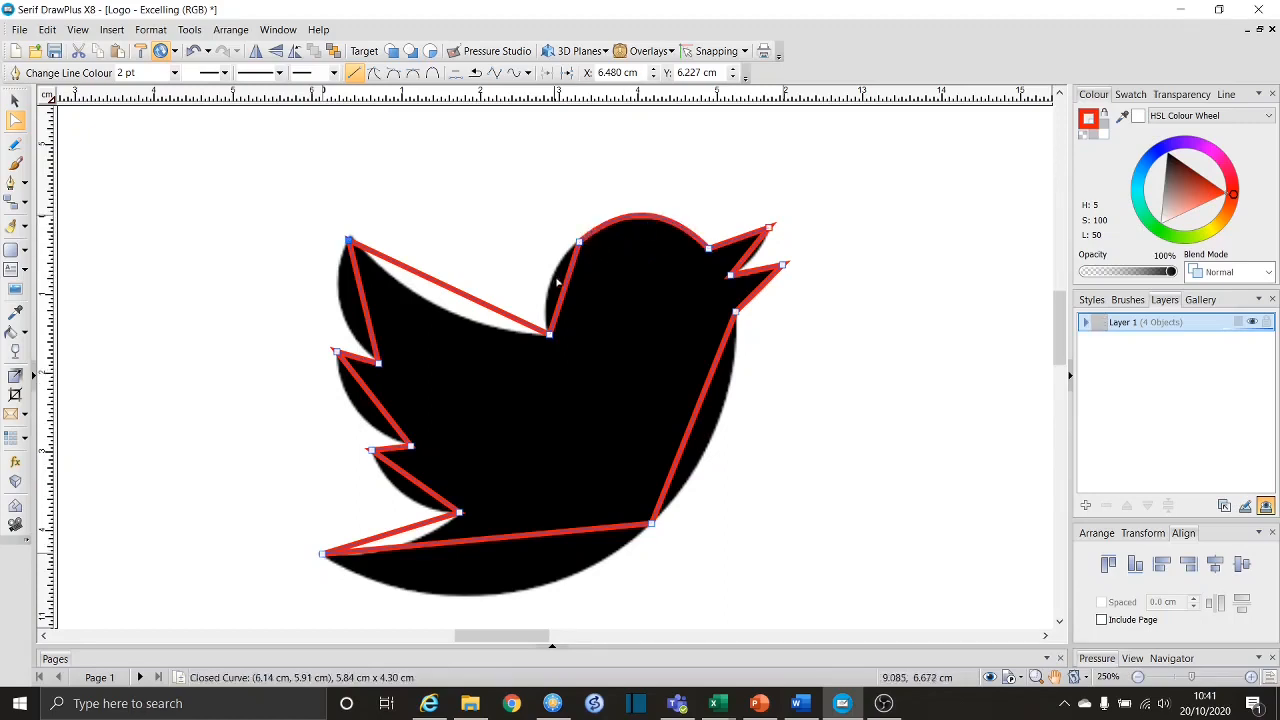
pyautogui.moveTo(557, 282)
pyautogui.mouseDown()
pyautogui.moveTo(549, 266)
pyautogui.moveTo(563, 268)
pyautogui.mouseUp()
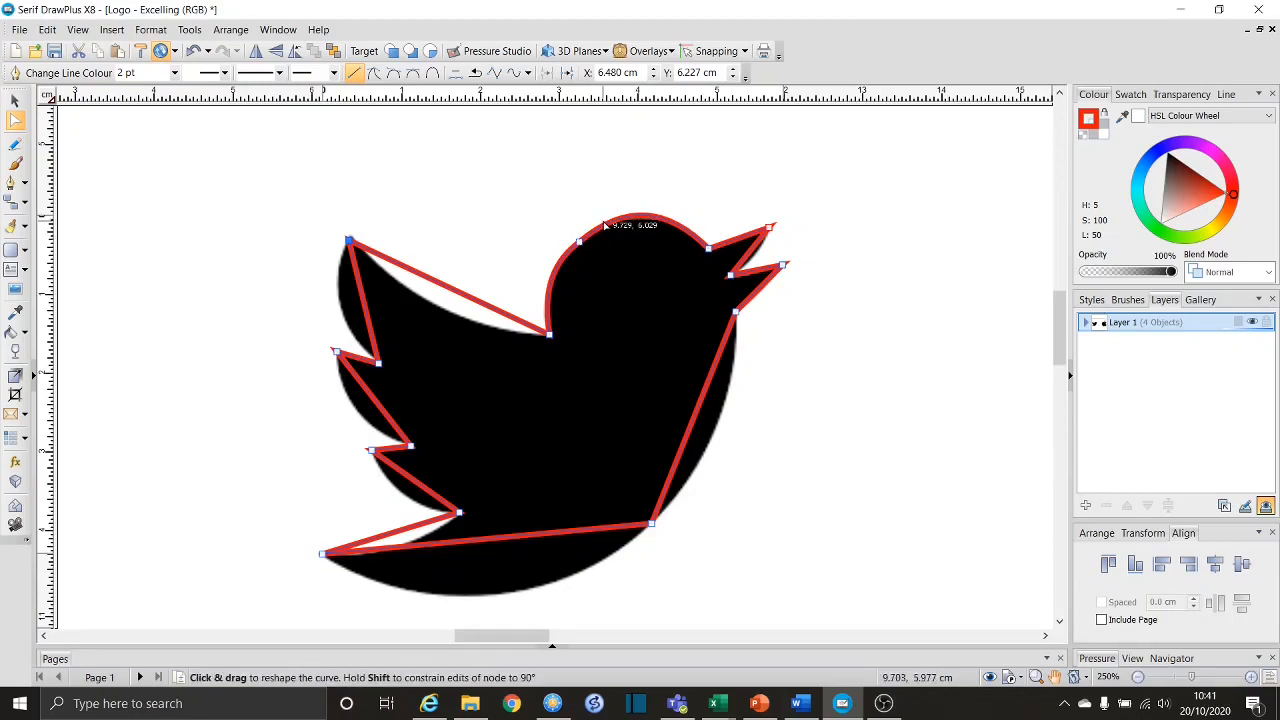
pyautogui.scroll(2, 594, 241)
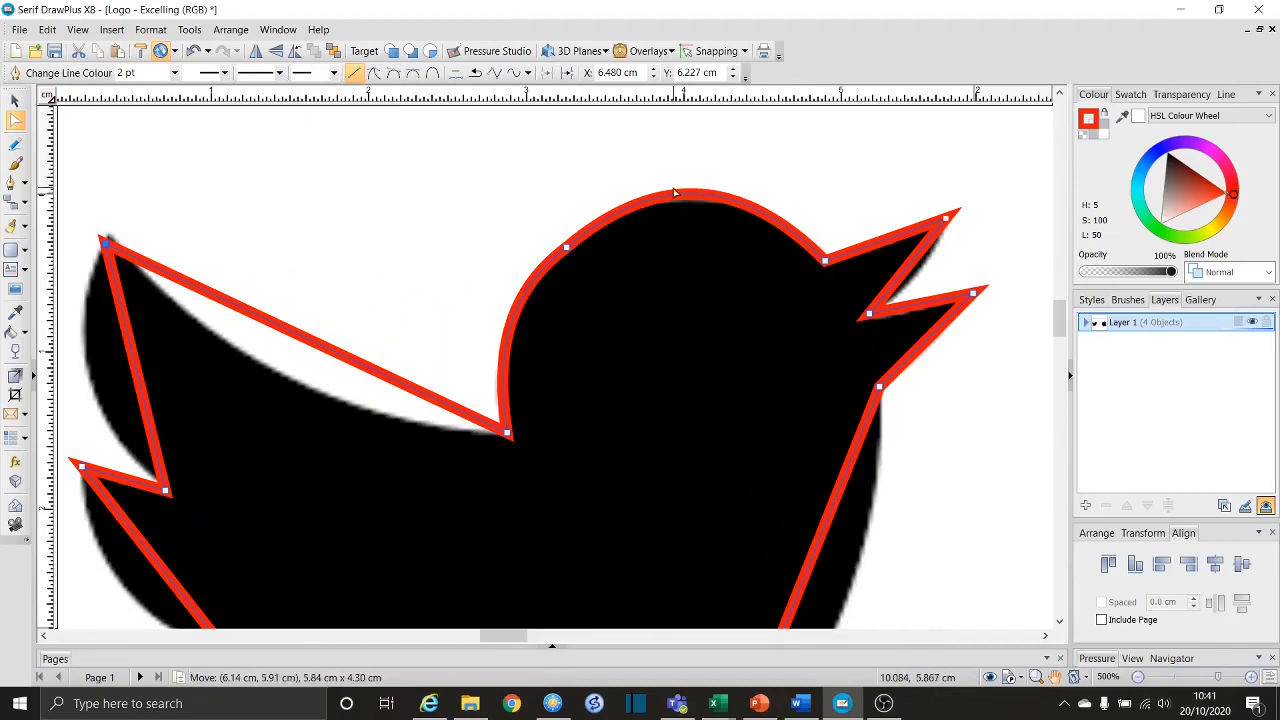
# - Adjust the curve handles at both ends of the crown segment so the outline follows the top of the bird's head
pyautogui.moveTo(674, 190); pyautogui.dragTo(628, 230)
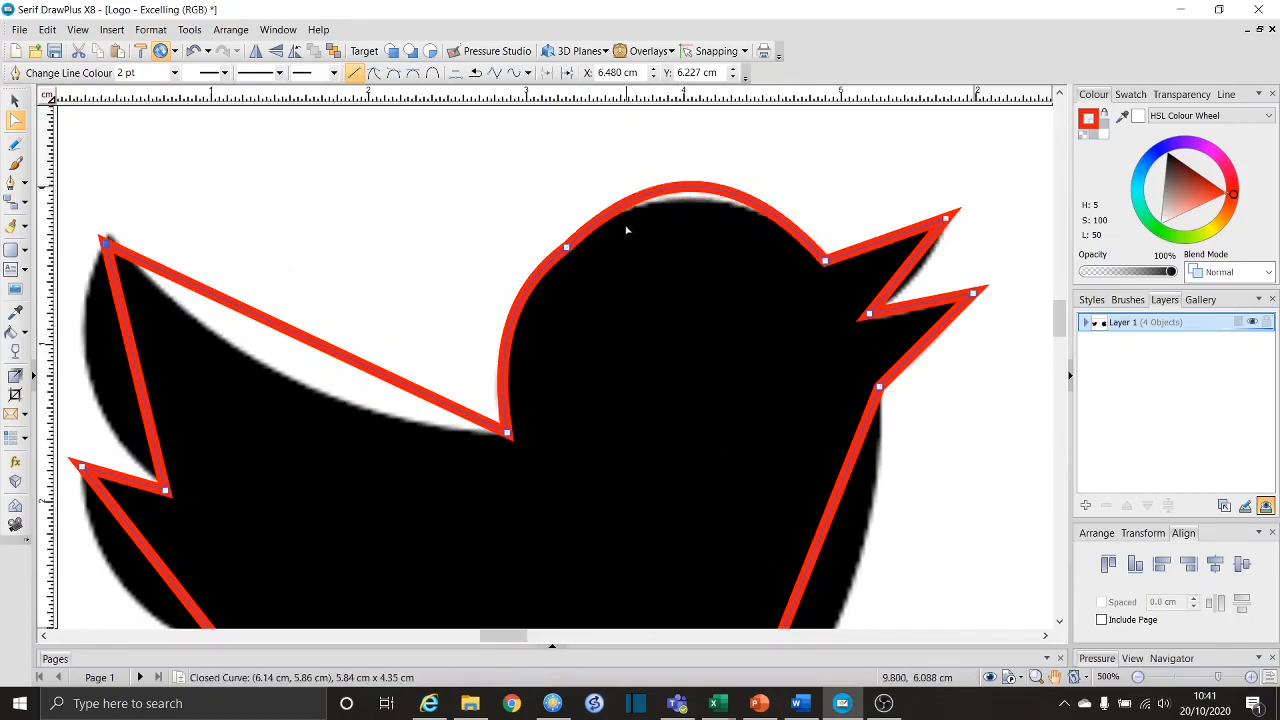
pyautogui.click(569, 249)
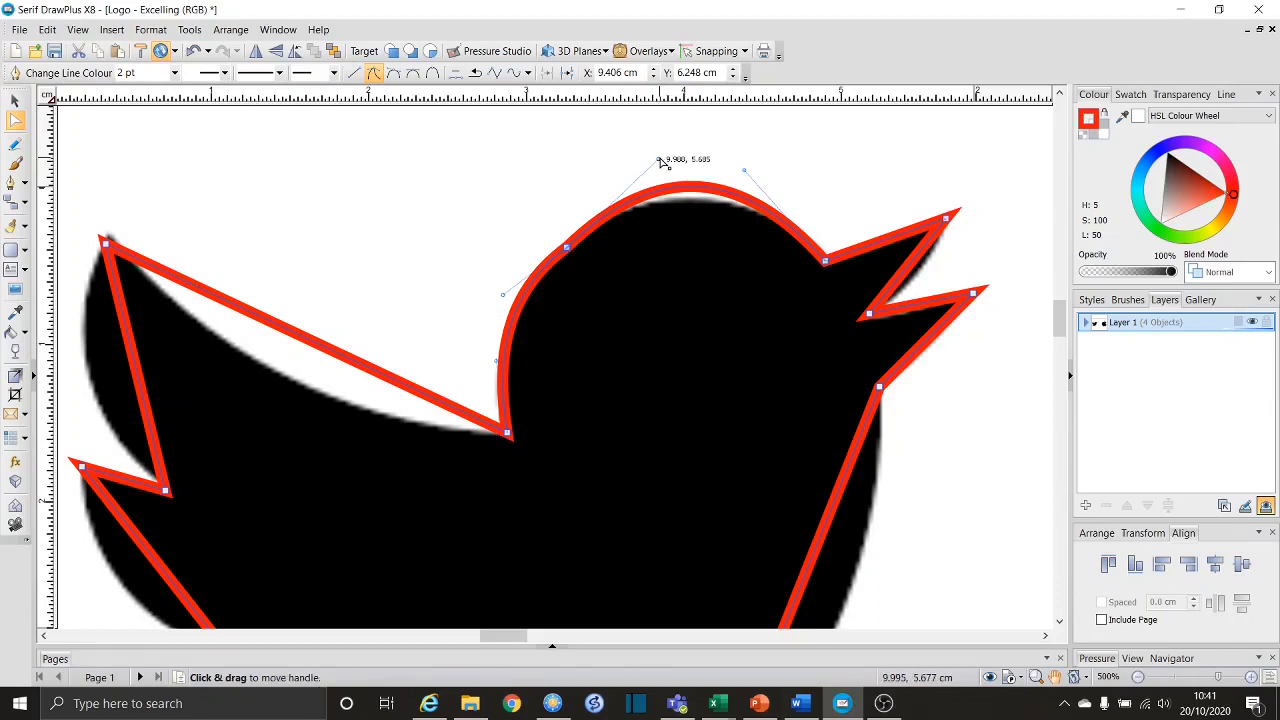
pyautogui.moveTo(660, 162); pyautogui.dragTo(640, 194)
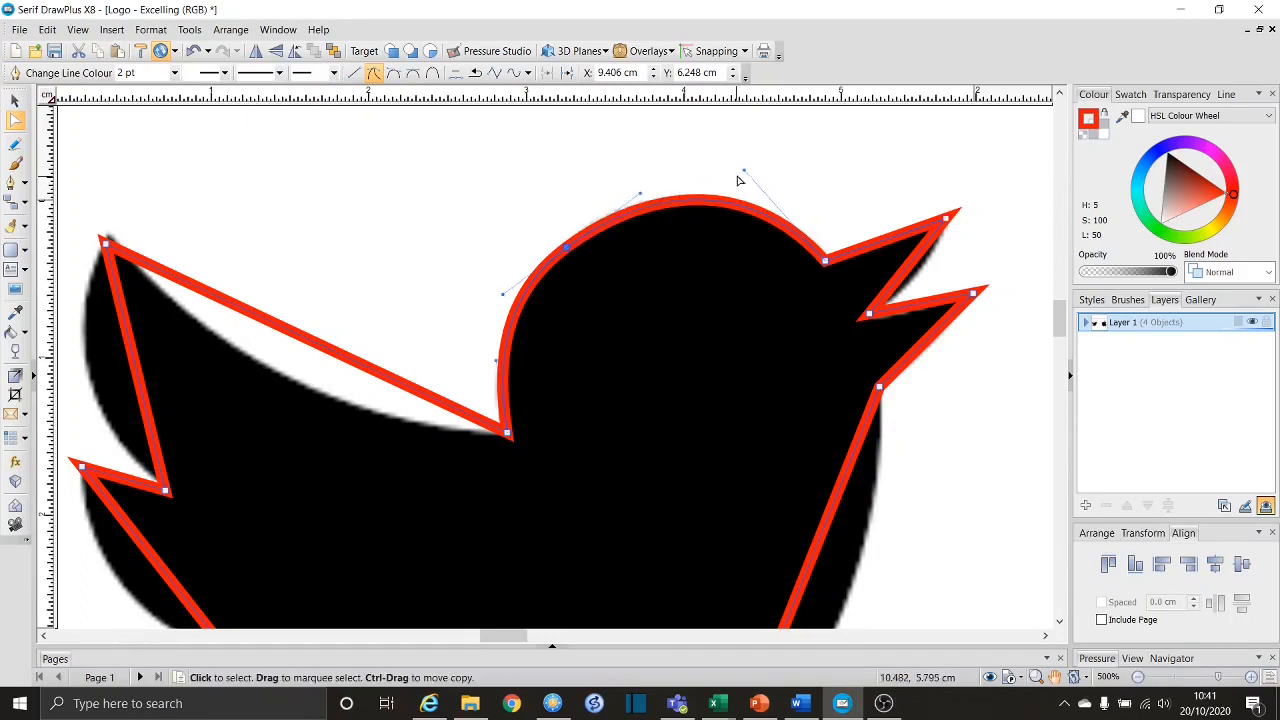
pyautogui.moveTo(737, 177)
pyautogui.mouseDown()
pyautogui.moveTo(748, 177)
pyautogui.moveTo(732, 179)
pyautogui.mouseUp()
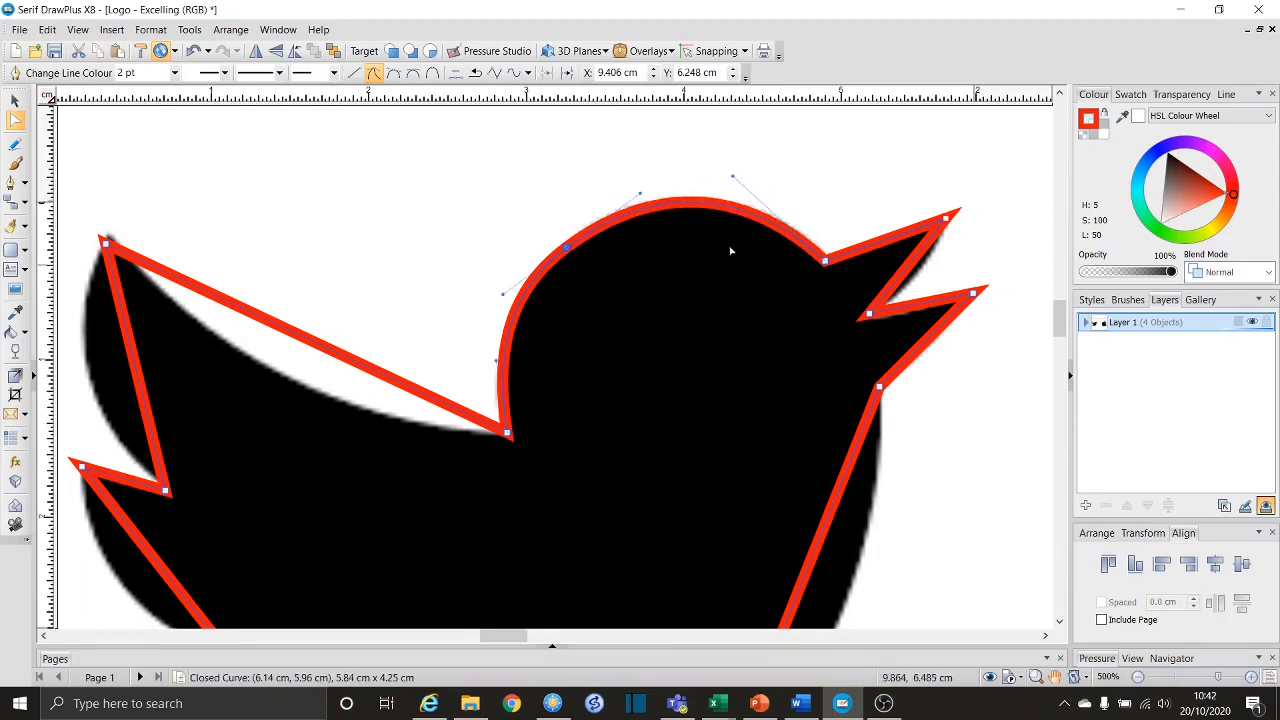
pyautogui.click(851, 167)
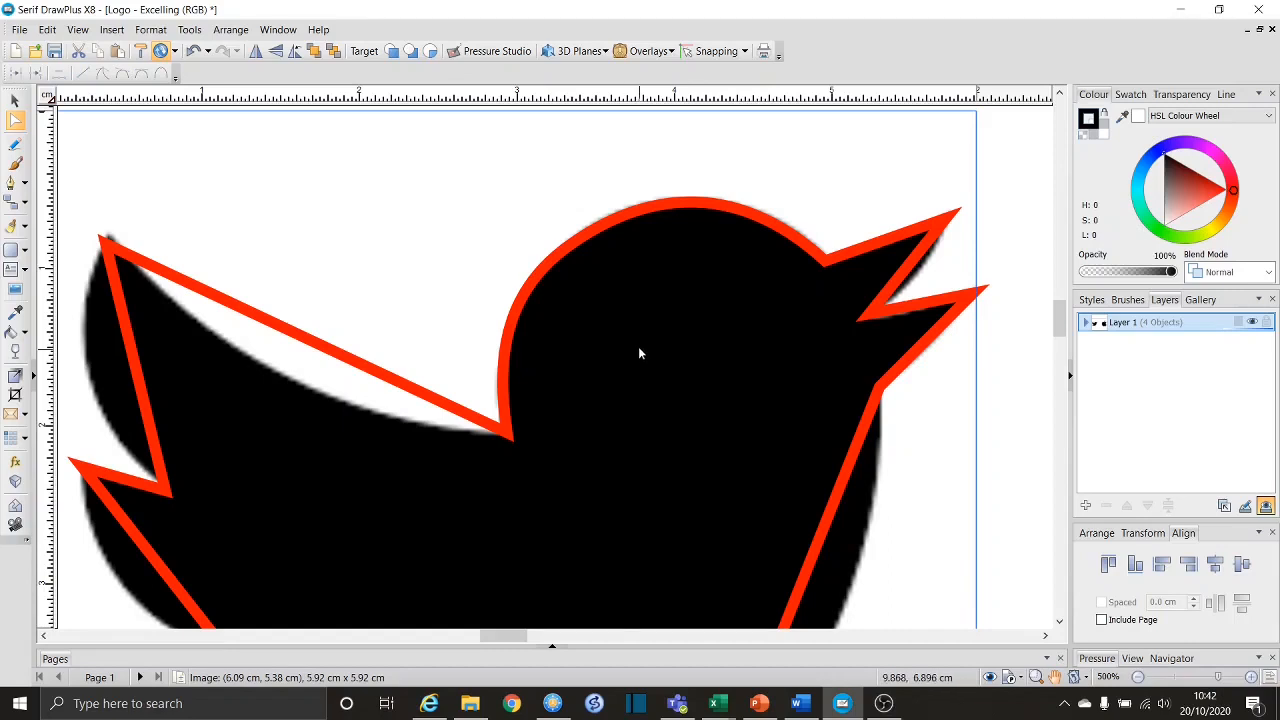
# - Bend the outline's upper wing edge and the outer edges of the three wing feathers into curves matching the silhouette
pyautogui.scroll(-5, 638, 338)
pyautogui.click(555, 348)
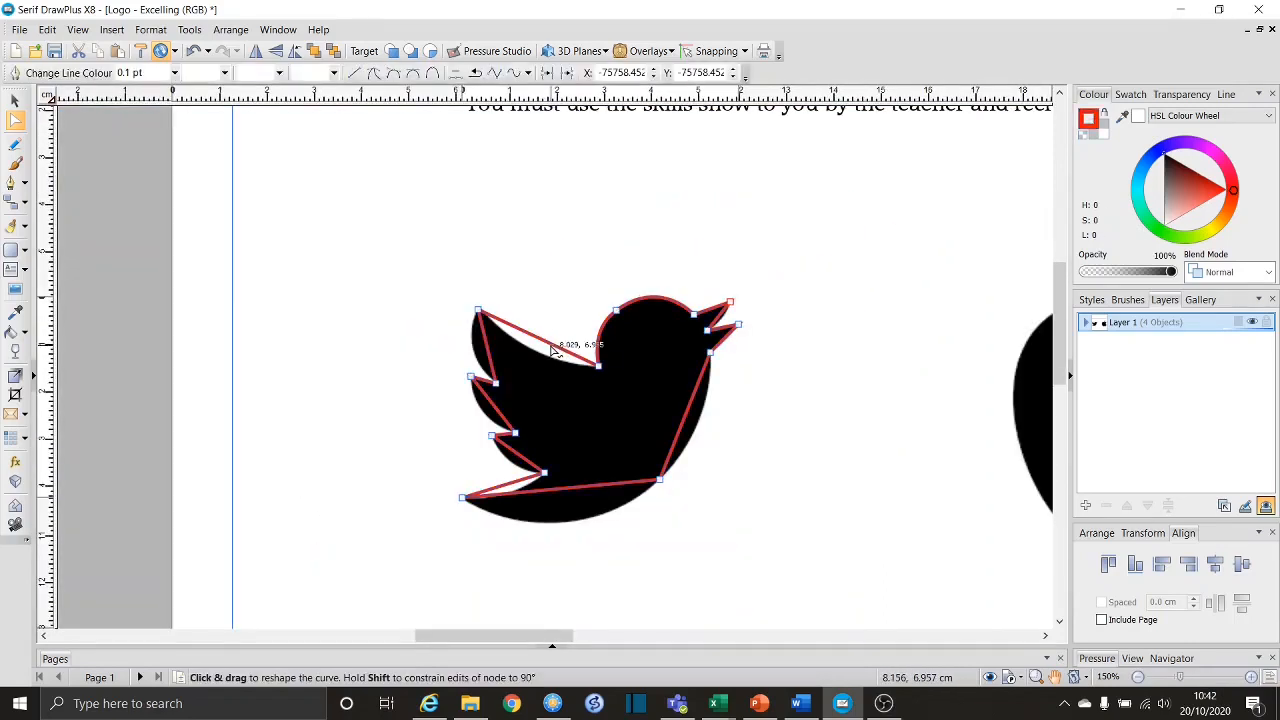
pyautogui.moveTo(555, 348); pyautogui.dragTo(470, 348)
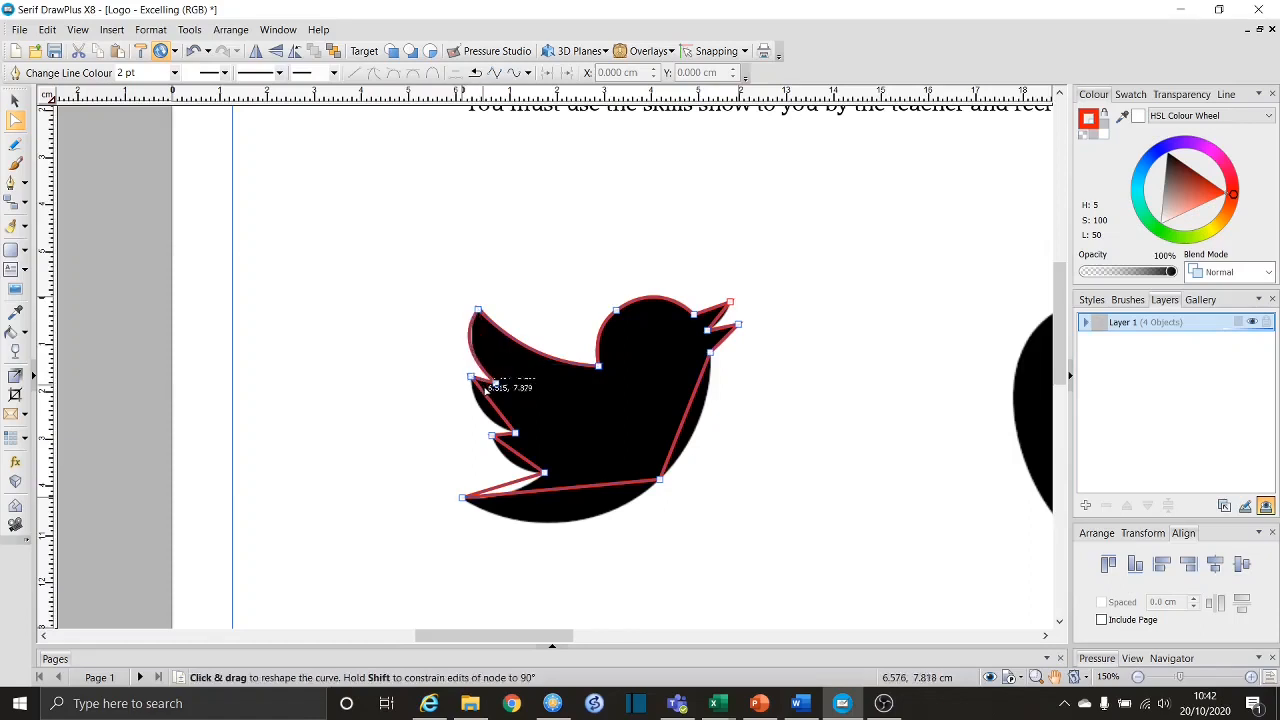
pyautogui.moveTo(503, 400); pyautogui.dragTo(477, 405)
pyautogui.moveTo(470, 349); pyautogui.dragTo(473, 350)
pyautogui.moveTo(517, 455); pyautogui.dragTo(509, 461)
# - Bend the outline's belly segment and the upper tail segment into curves that follow the bird's silhouette
pyautogui.click(544, 493)
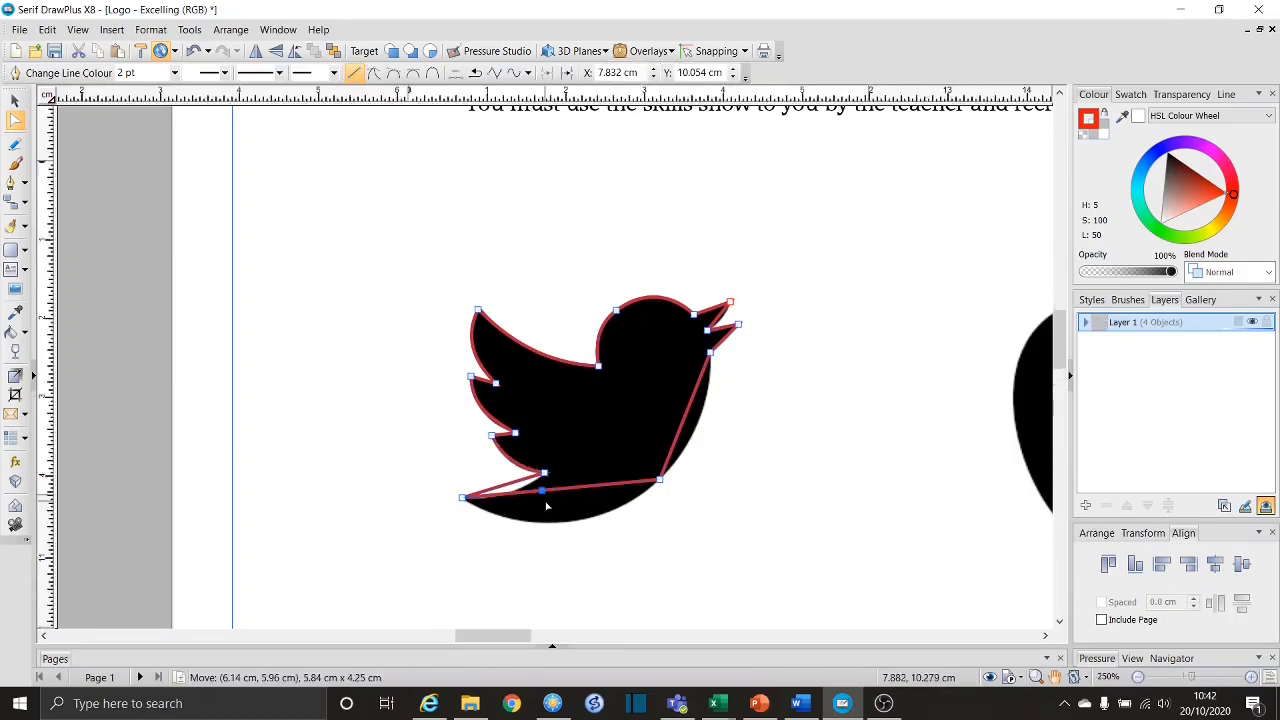
pyautogui.scroll(4, 544, 494)
pyautogui.moveTo(535, 459); pyautogui.dragTo(535, 460)
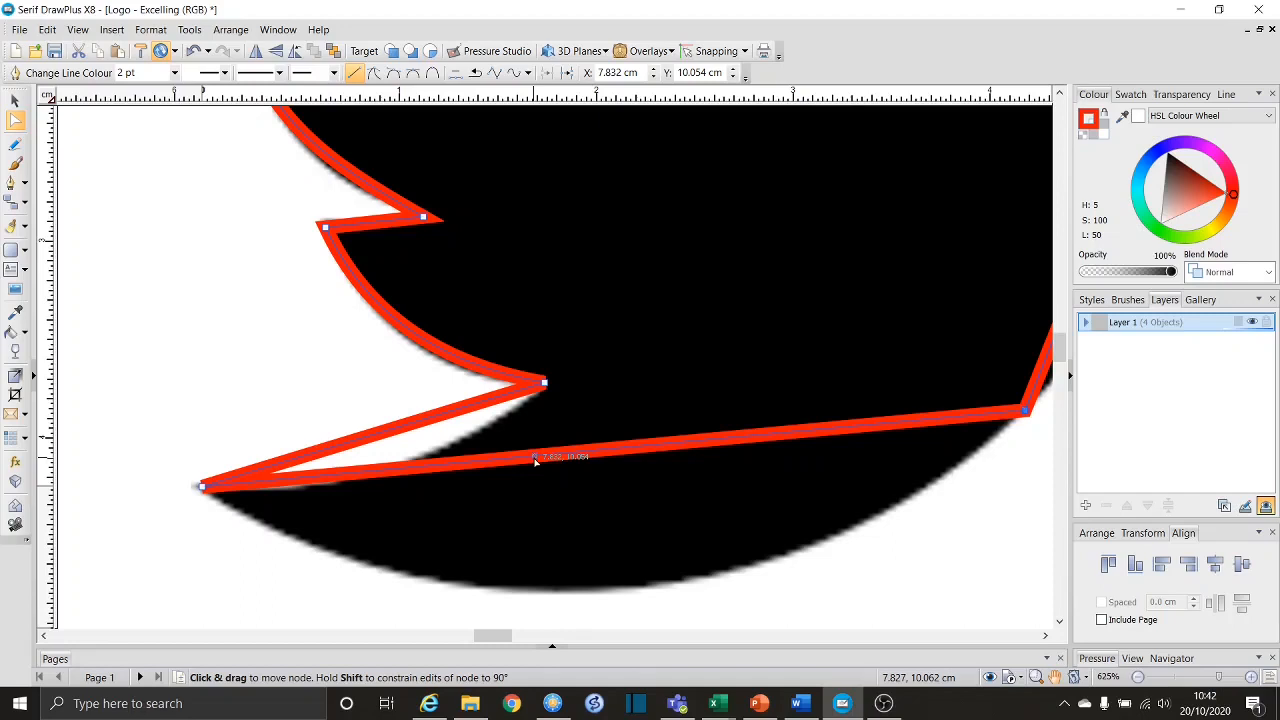
pyautogui.moveTo(566, 457); pyautogui.dragTo(585, 605)
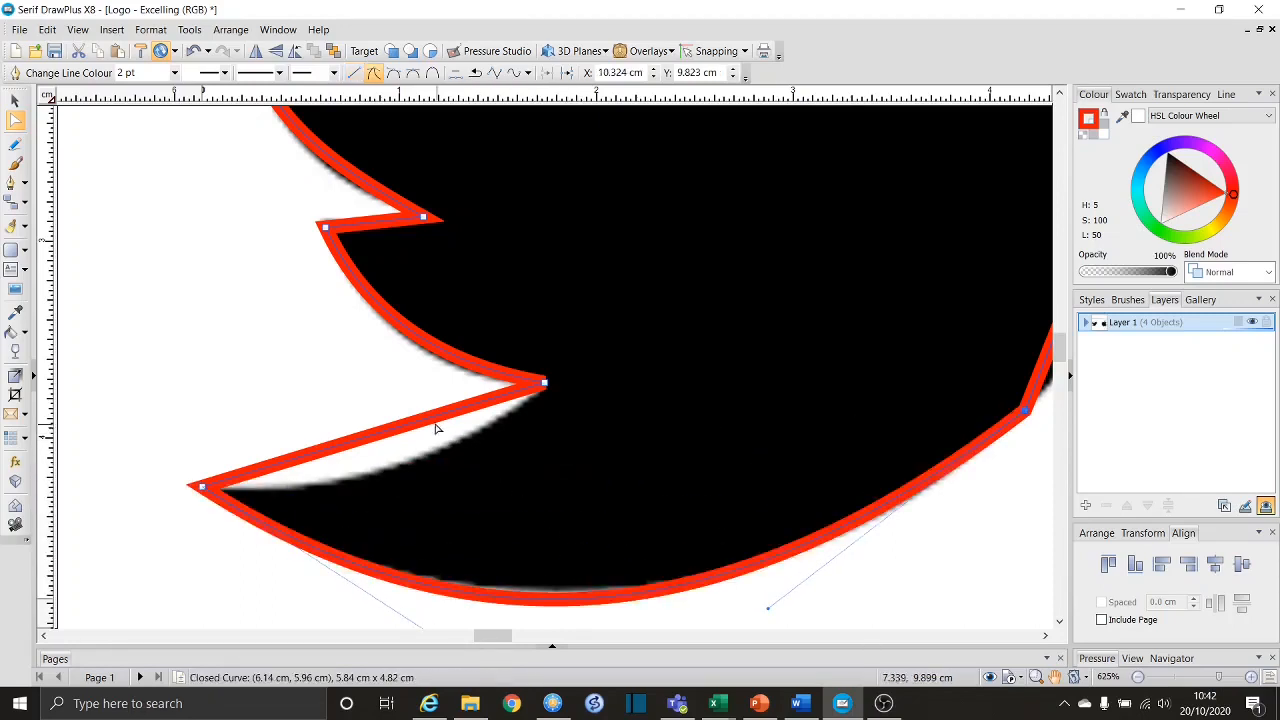
pyautogui.moveTo(435, 428); pyautogui.dragTo(430, 455)
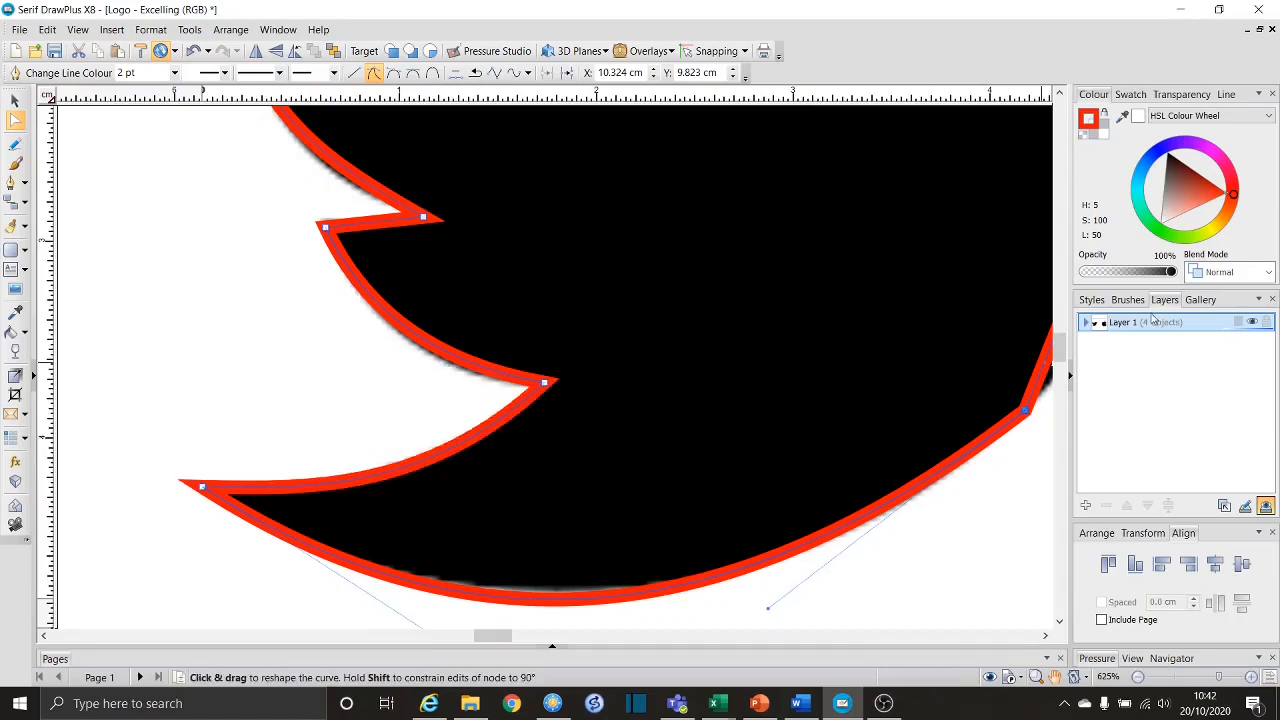
# - Bend the outline's breast segment into a curve and adjust the handles so it joins the belly curve smoothly
pyautogui.moveTo(926, 319); pyautogui.dragTo(296, 541)
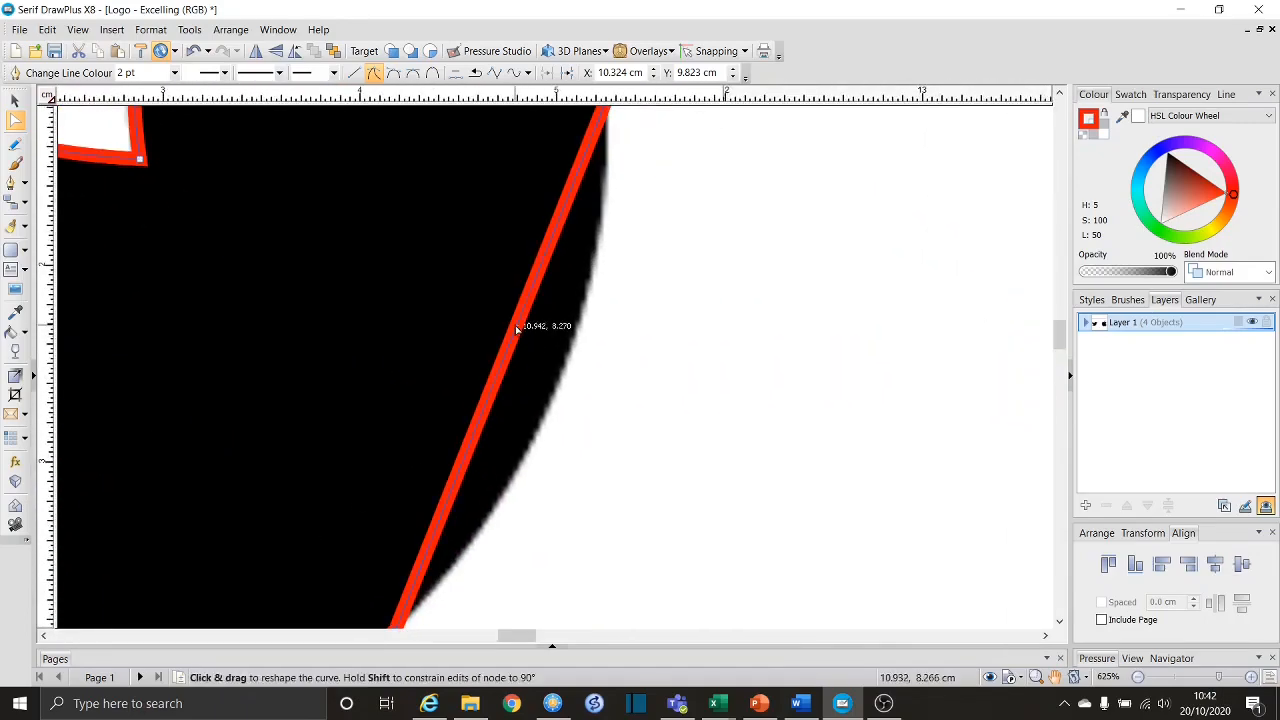
pyautogui.moveTo(517, 330); pyautogui.dragTo(575, 352)
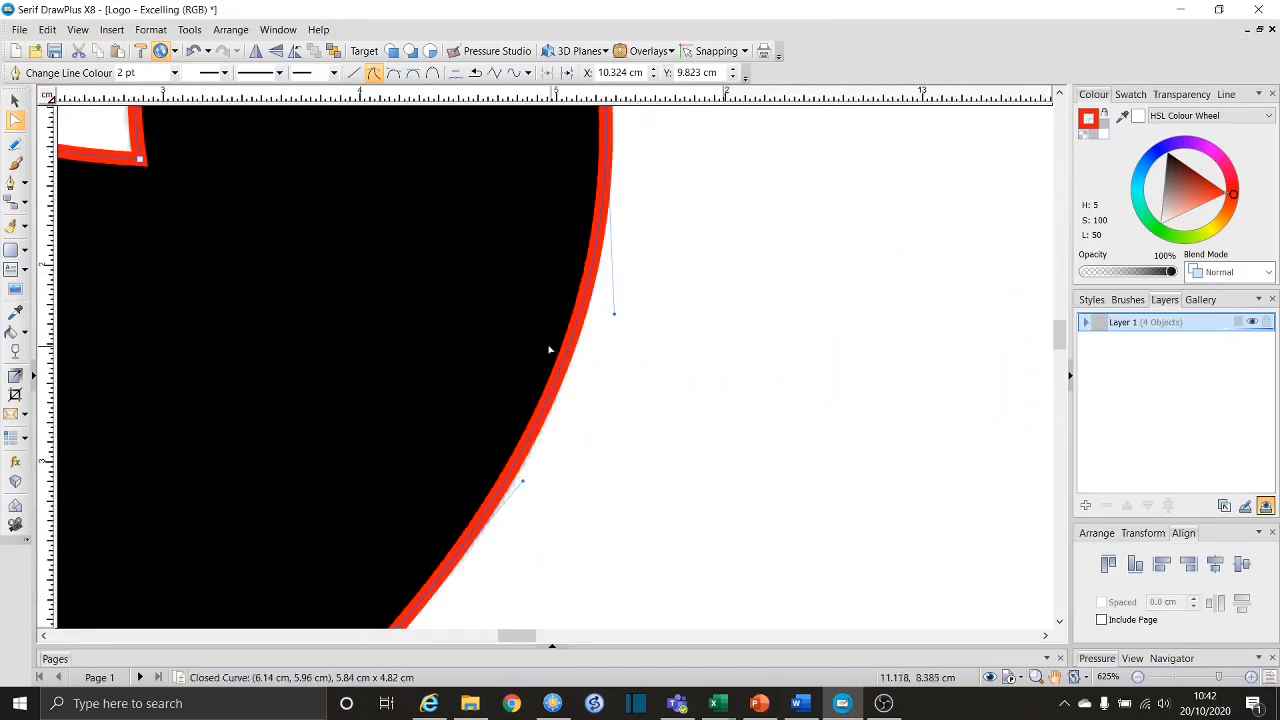
pyautogui.scroll(-3, 549, 349)
pyautogui.moveTo(474, 491); pyautogui.dragTo(472, 493)
pyautogui.scroll(6, 508, 477)
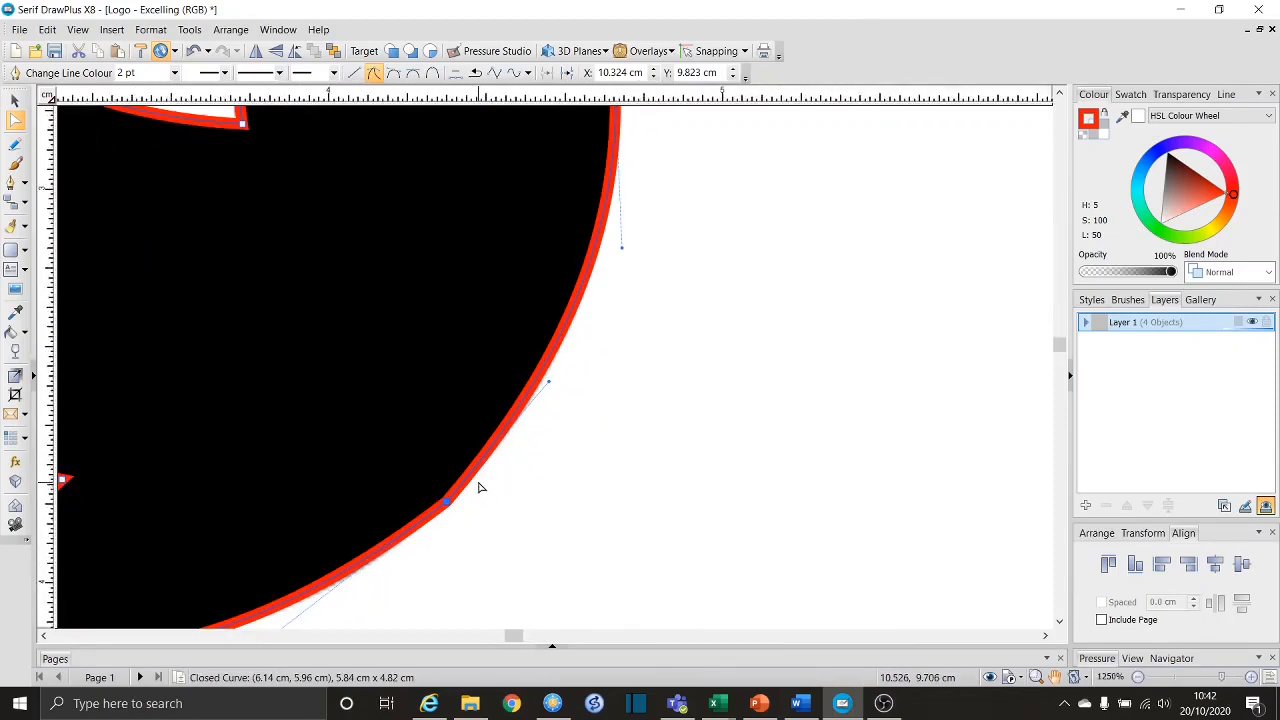
pyautogui.scroll(2, 478, 487)
pyautogui.scroll(-4, 558, 414)
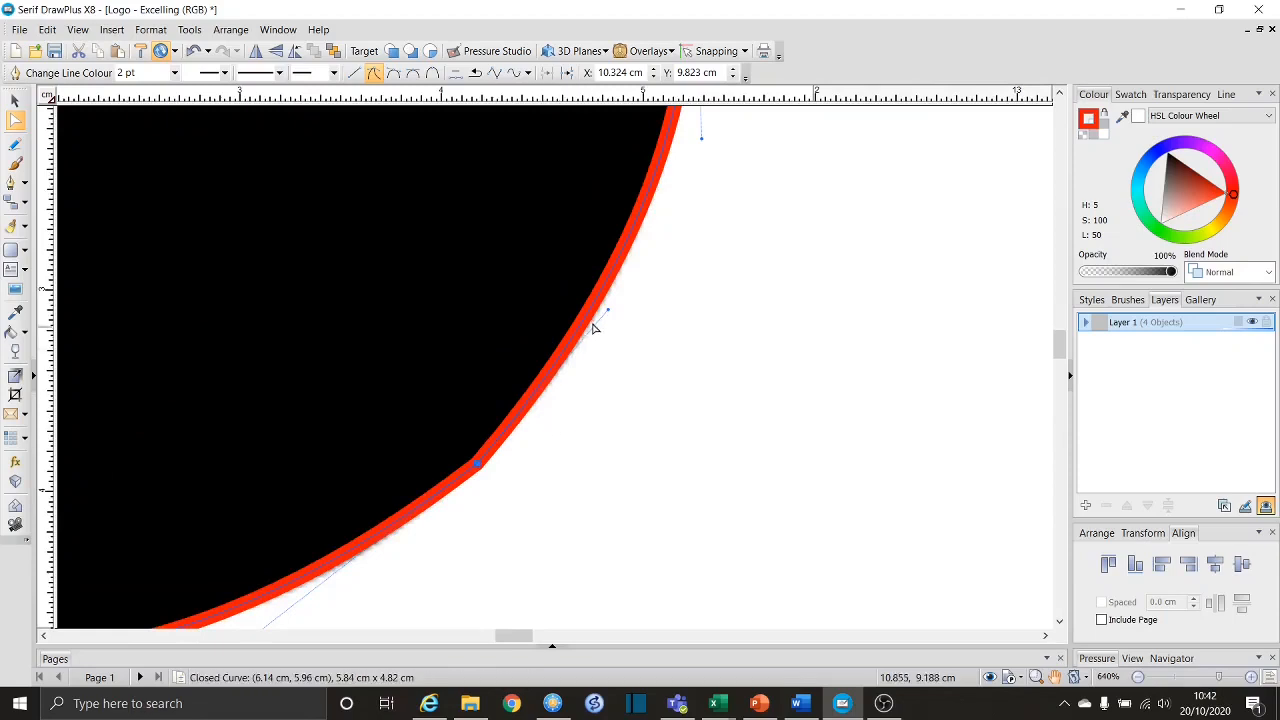
pyautogui.moveTo(608, 311); pyautogui.dragTo(650, 290)
pyautogui.moveTo(701, 139); pyautogui.dragTo(693, 141)
pyautogui.moveTo(382, 553); pyautogui.dragTo(374, 491)
# - Fill the closed bird outline with magenta, hue 307, saturation 100, lightness 50
pyautogui.keyDown('ctrl'); pyautogui.scroll(-6, 610, 320); pyautogui.keyUp('ctrl')
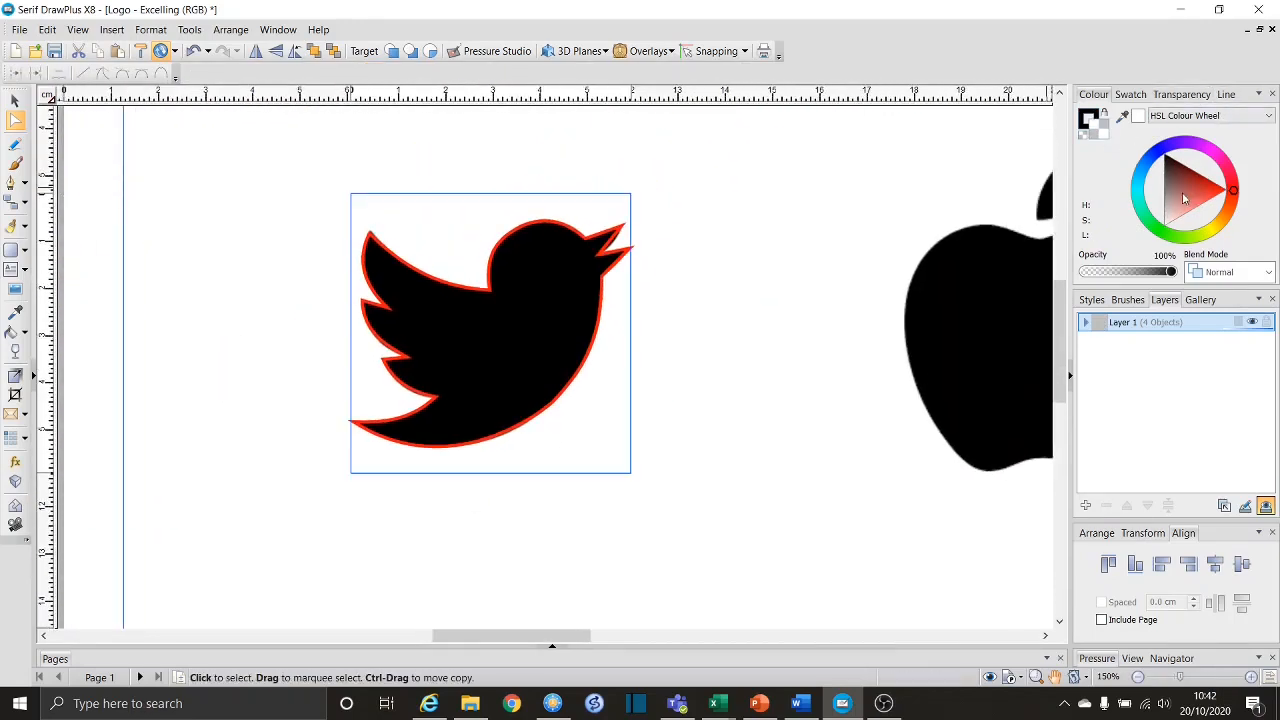
pyautogui.click(1212, 229)
pyautogui.hotkey('ctrl', 'z')
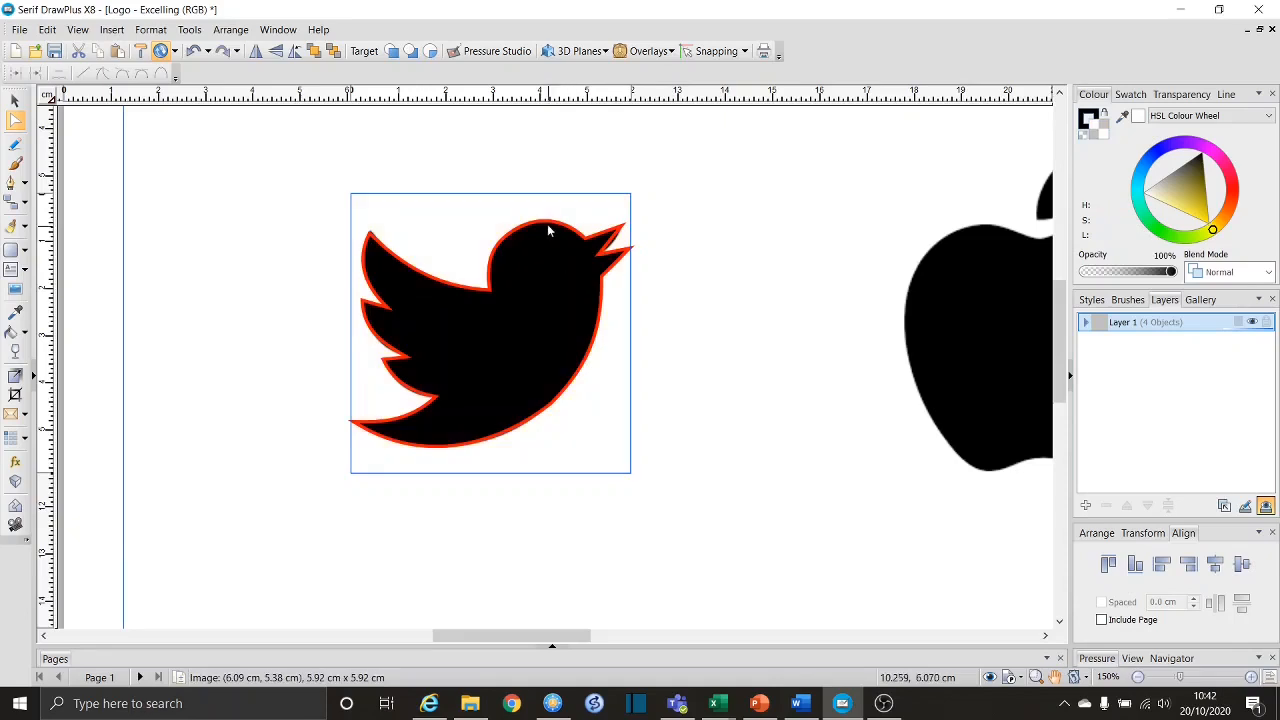
pyautogui.click(547, 226)
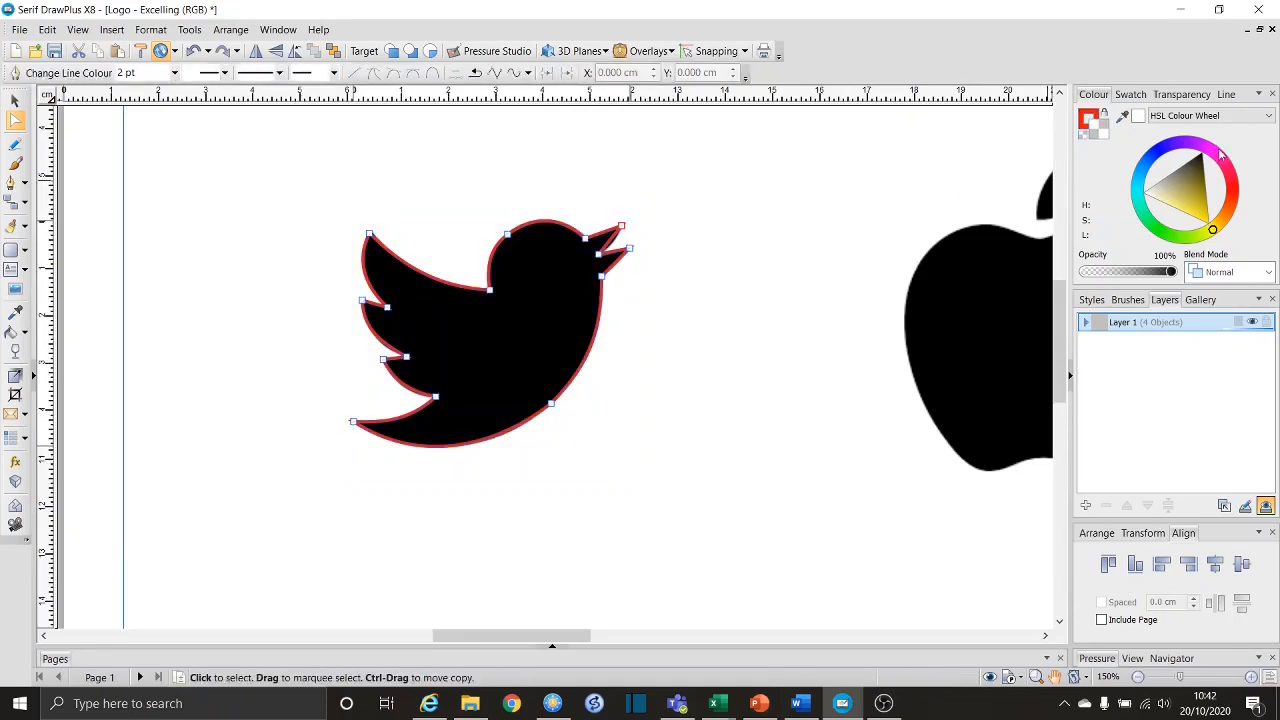
pyautogui.click(1218, 152)
# - Move the magenta bird off the black Twitter logo and place it level with it on the side away from the Apple logo
pyautogui.click(15, 100)
pyautogui.moveTo(442, 305); pyautogui.dragTo(212, 298)
pyautogui.rightClick(212, 298)
pyautogui.click(520, 287)
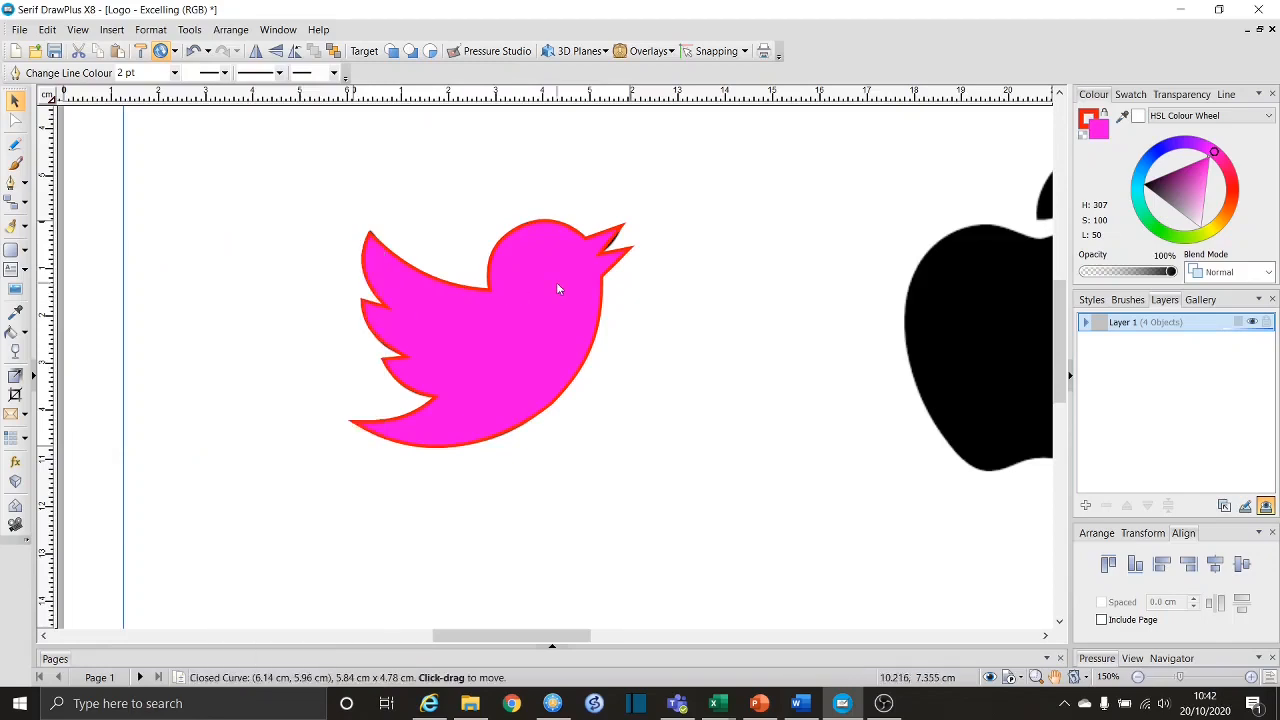
pyautogui.moveTo(558, 289); pyautogui.dragTo(273, 304)
pyautogui.scroll(-2, 477, 347)
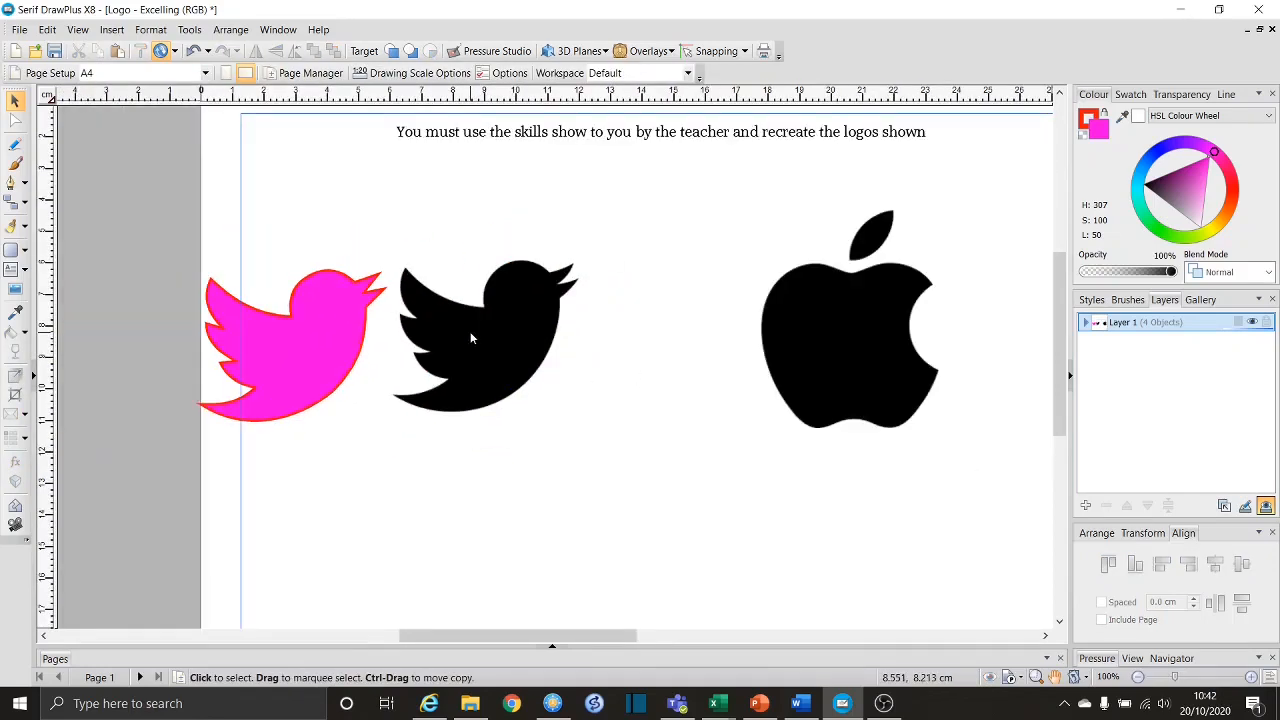
pyautogui.moveTo(323, 338); pyautogui.dragTo(333, 324)
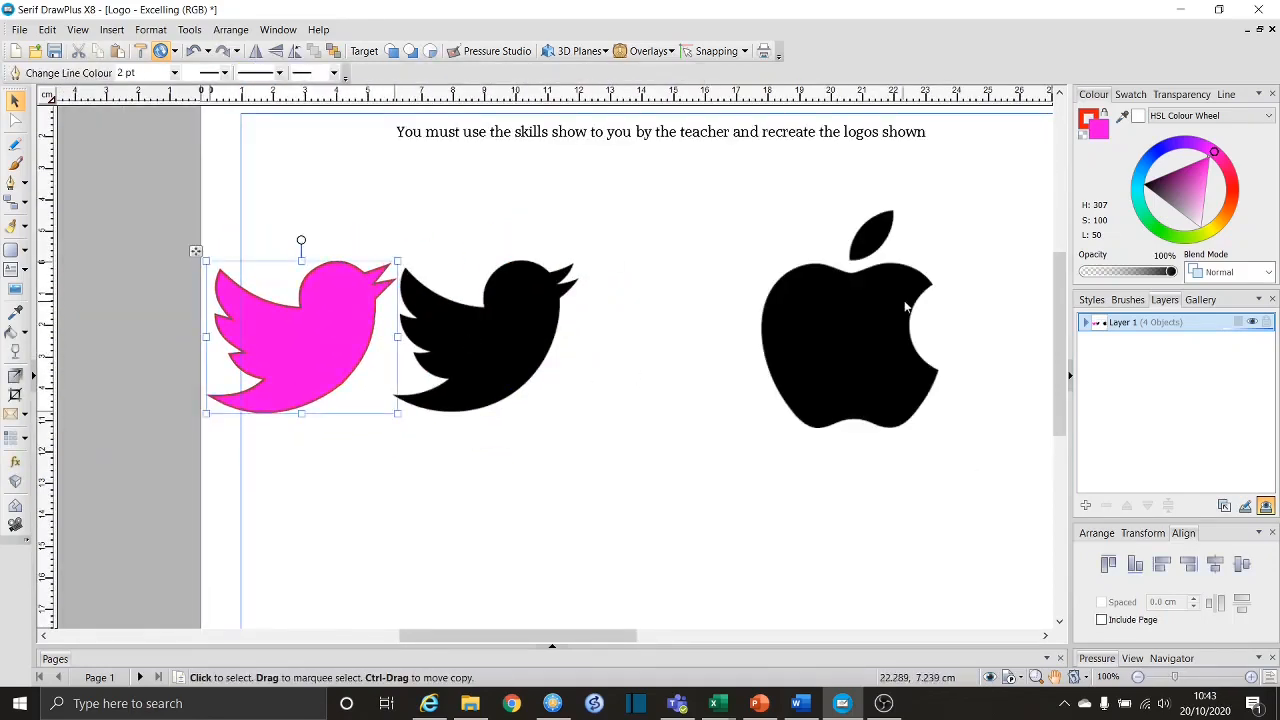
# - Start a red 2 pt straight-segment Pen outline of the Apple logo from the upper bite tip across the top dip to the left side
pyautogui.moveTo(801, 306); pyautogui.dragTo(668, 306)
pyautogui.scroll(2, 668, 306)
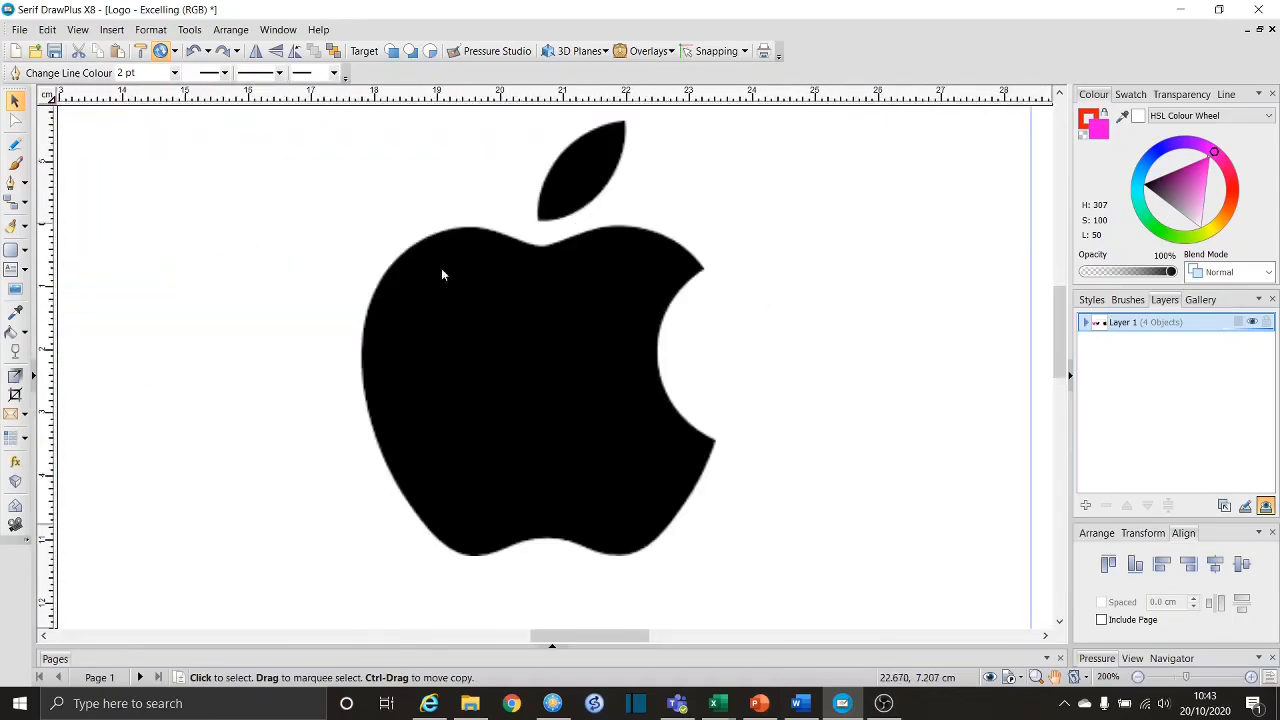
pyautogui.click(10, 186)
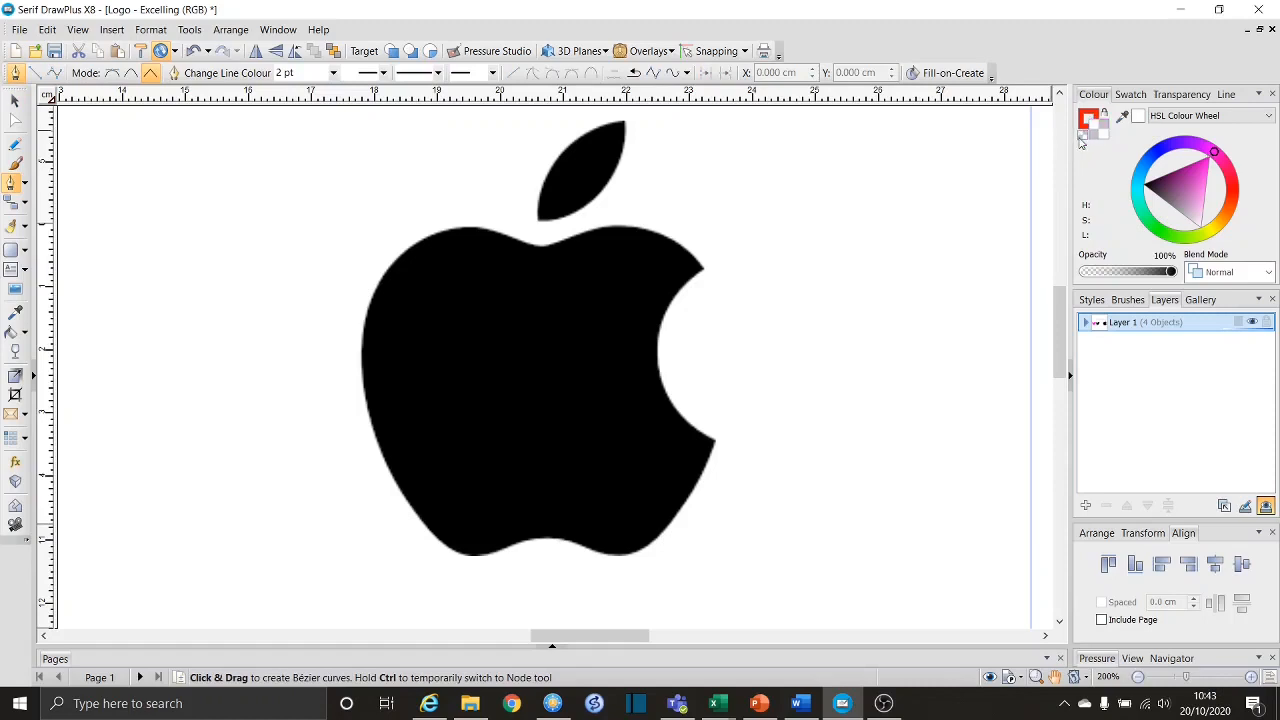
pyautogui.click(1091, 120)
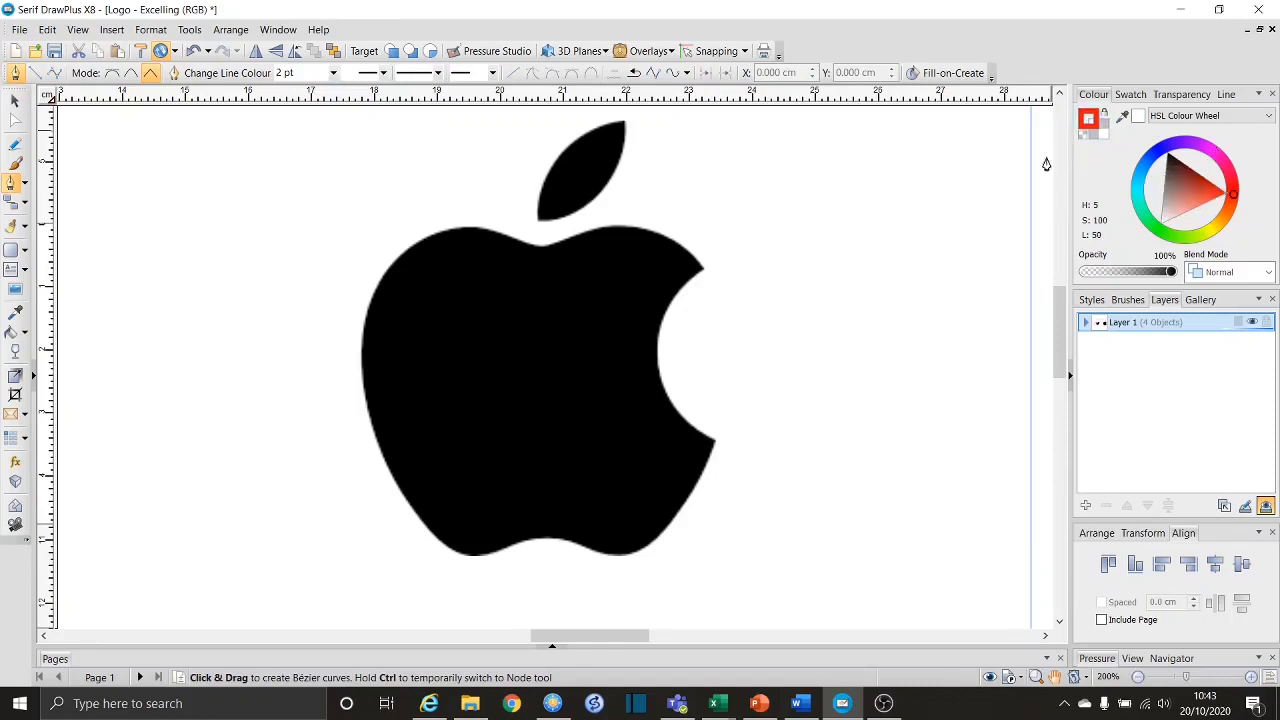
pyautogui.click(702, 268)
pyautogui.click(562, 241)
pyautogui.click(521, 241)
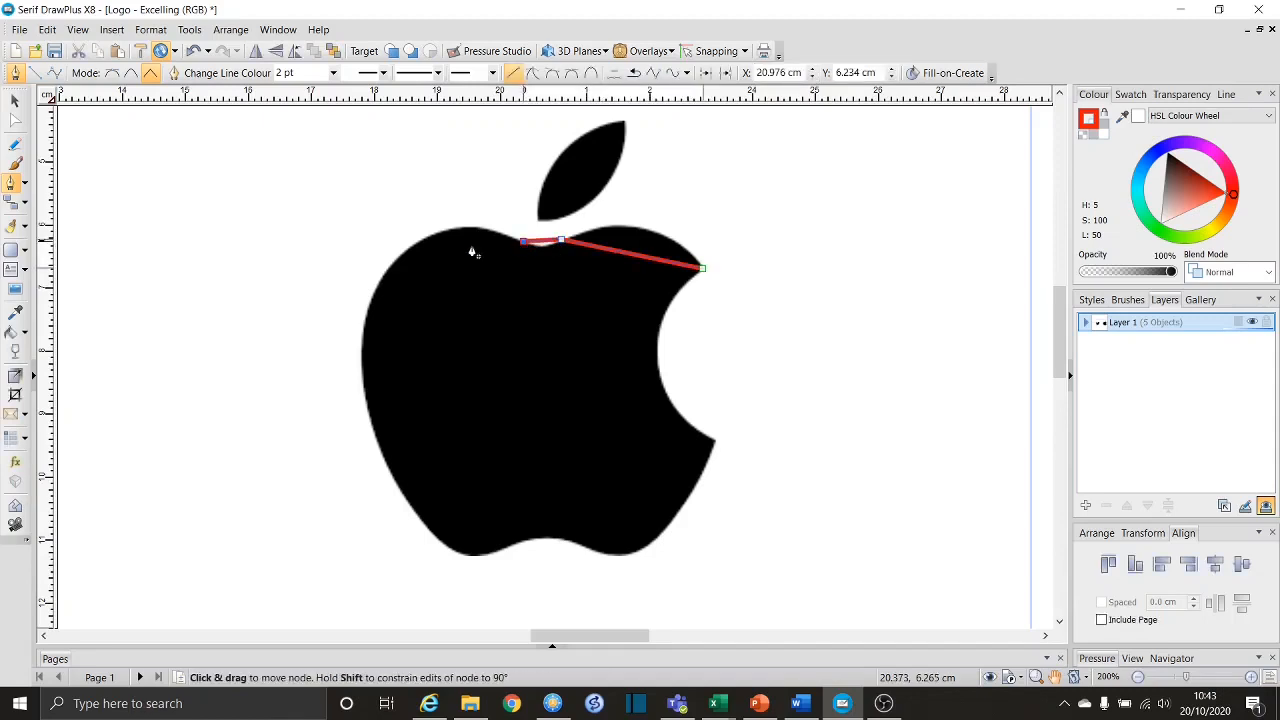
pyautogui.click(362, 347)
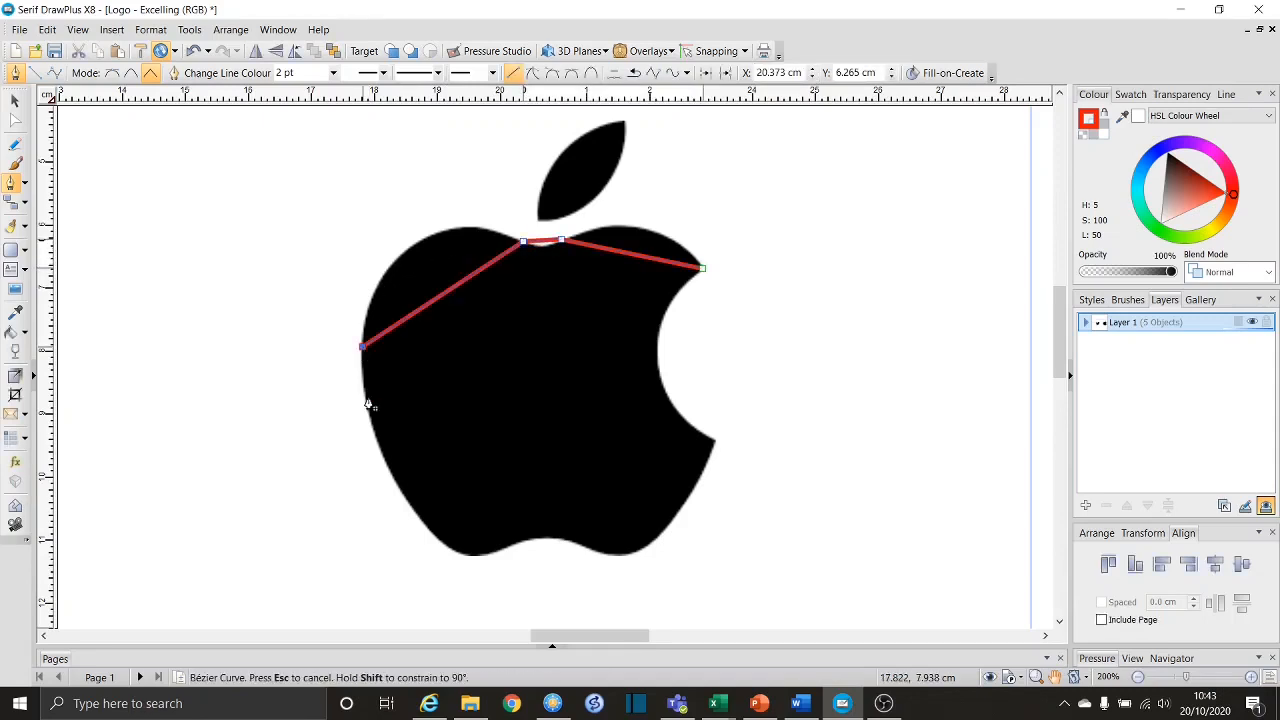
# - Continue the straight-segment outline along the apple's base to the lower bite tip and close it at the upper bite tip
pyautogui.click(432, 532)
pyautogui.click(498, 549)
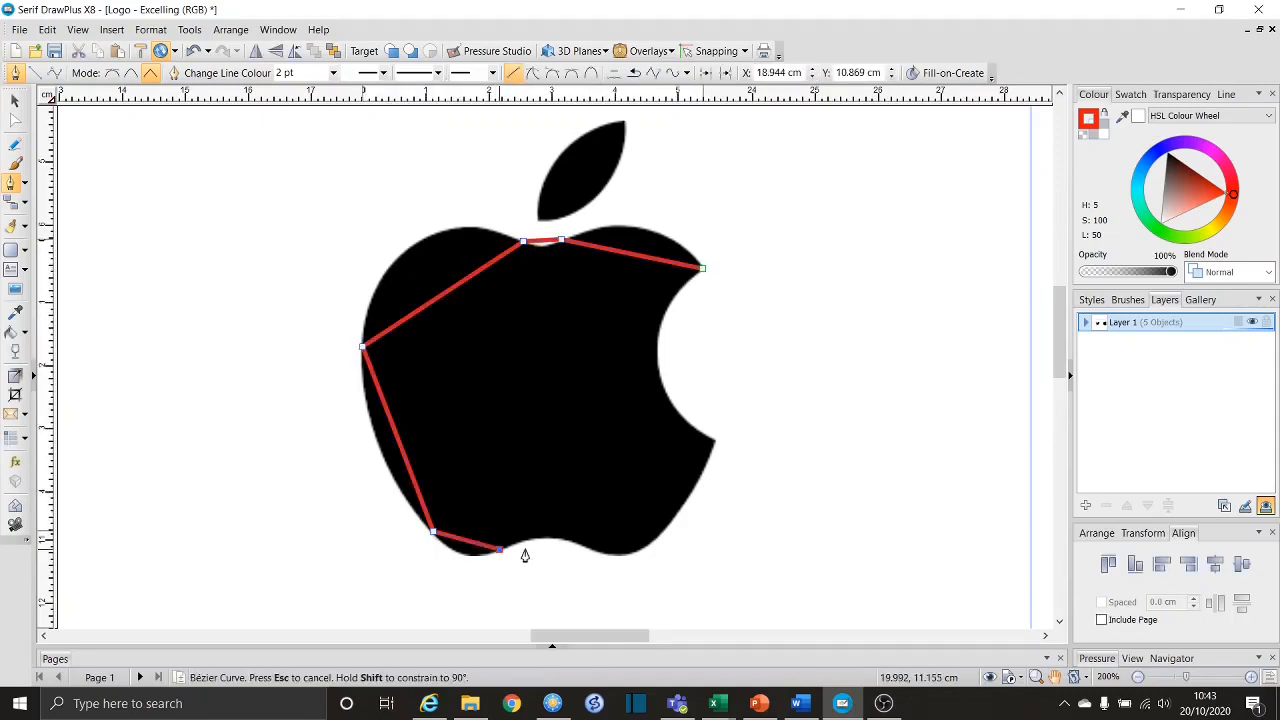
pyautogui.click(580, 545)
pyautogui.click(660, 532)
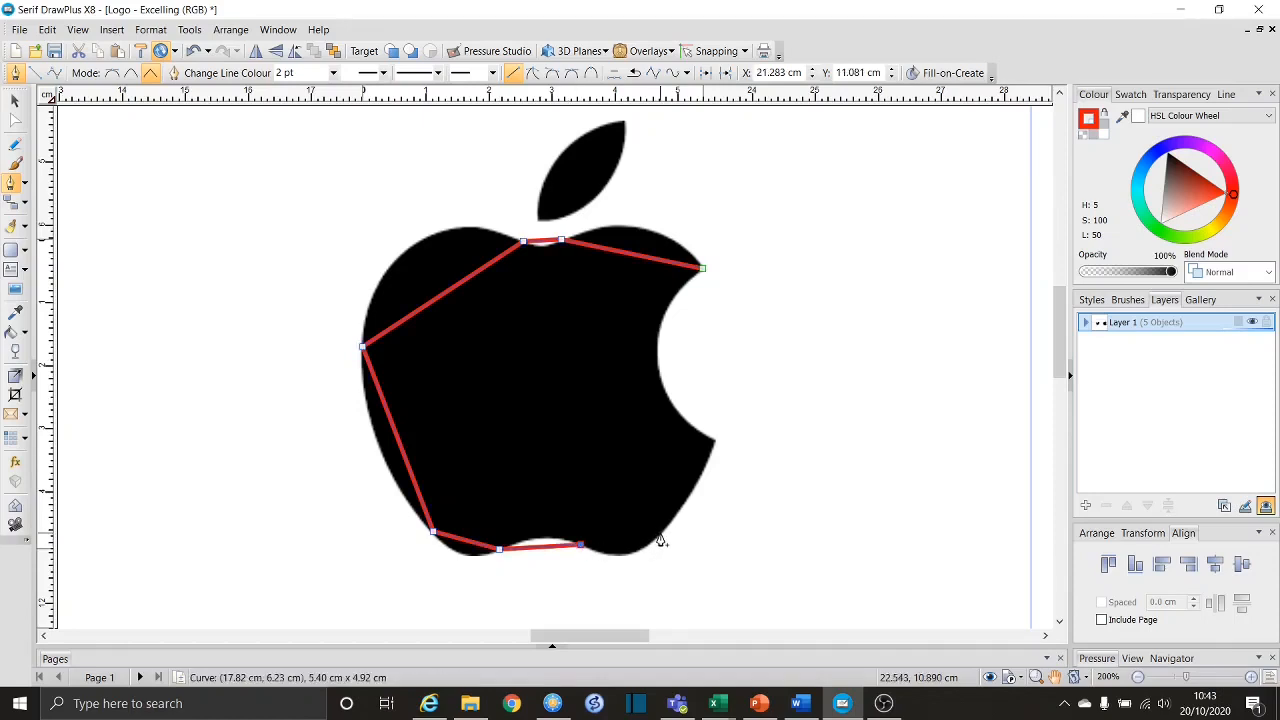
pyautogui.click(714, 441)
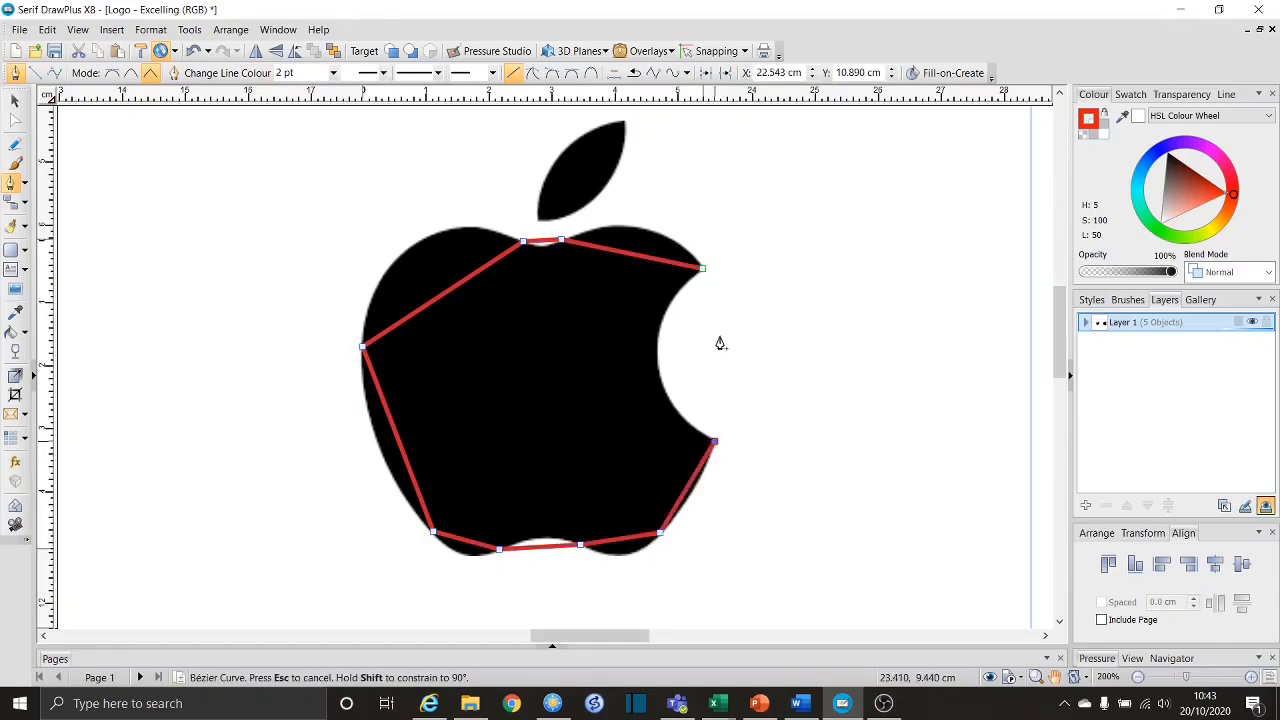
pyautogui.click(703, 268)
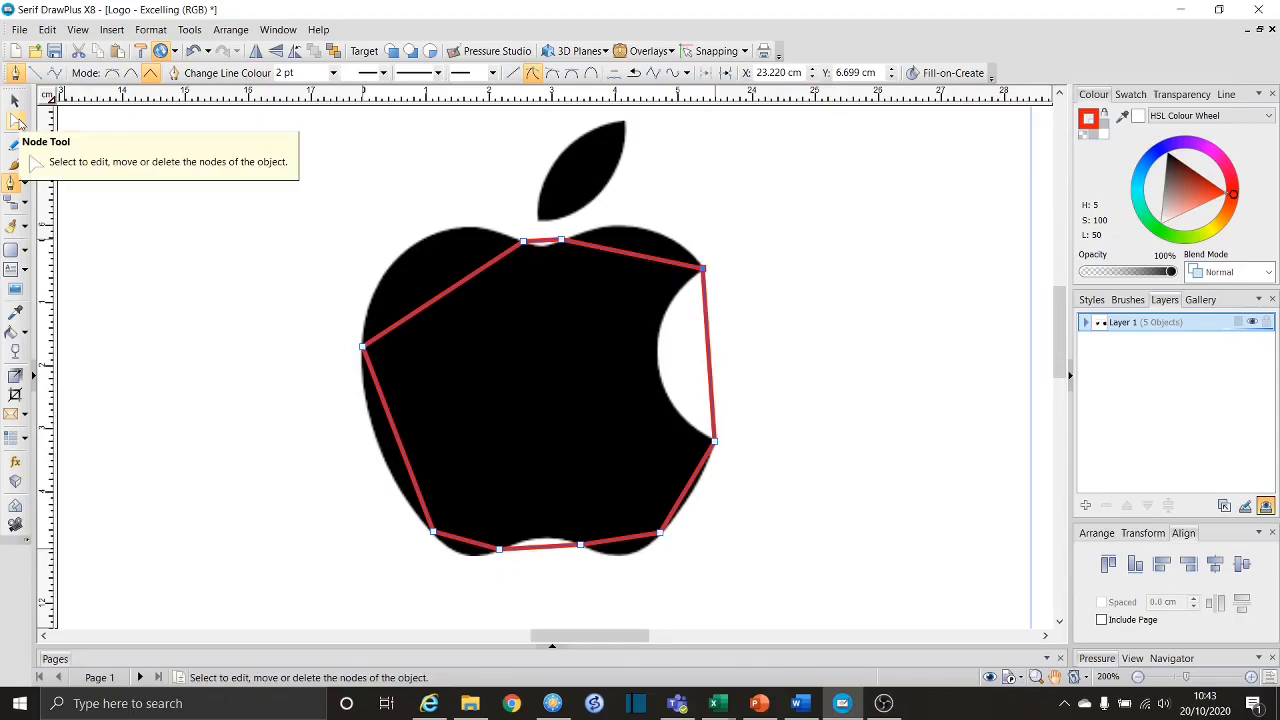
# - Bend the apple outline's top segments into curves following both shoulders and the dip between them with the Node tool
pyautogui.click(15, 119)
pyautogui.moveTo(641, 262); pyautogui.dragTo(646, 234)
pyautogui.moveTo(540, 245); pyautogui.dragTo(483, 230)
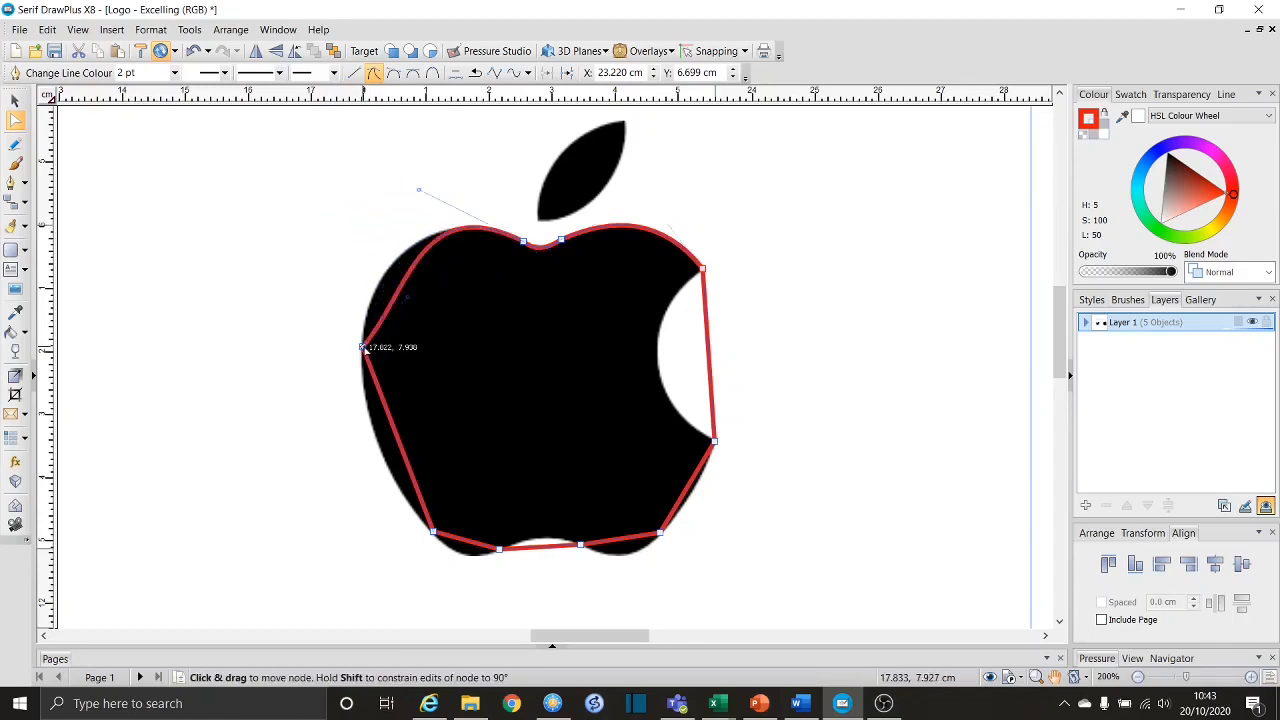
pyautogui.click(363, 347)
pyautogui.moveTo(409, 301); pyautogui.dragTo(356, 298)
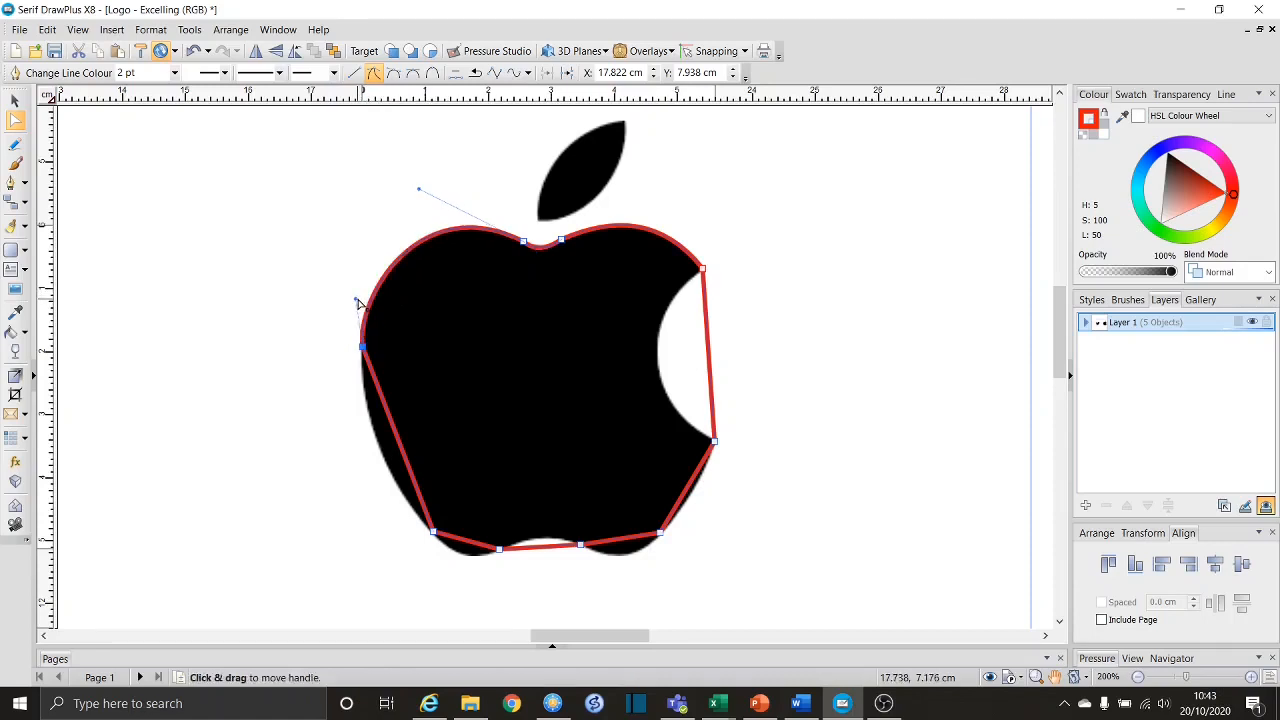
# - Bend the apple outline's left side, base segments and lower right edge into curves matching the silhouette
pyautogui.moveTo(403, 452); pyautogui.dragTo(380, 458)
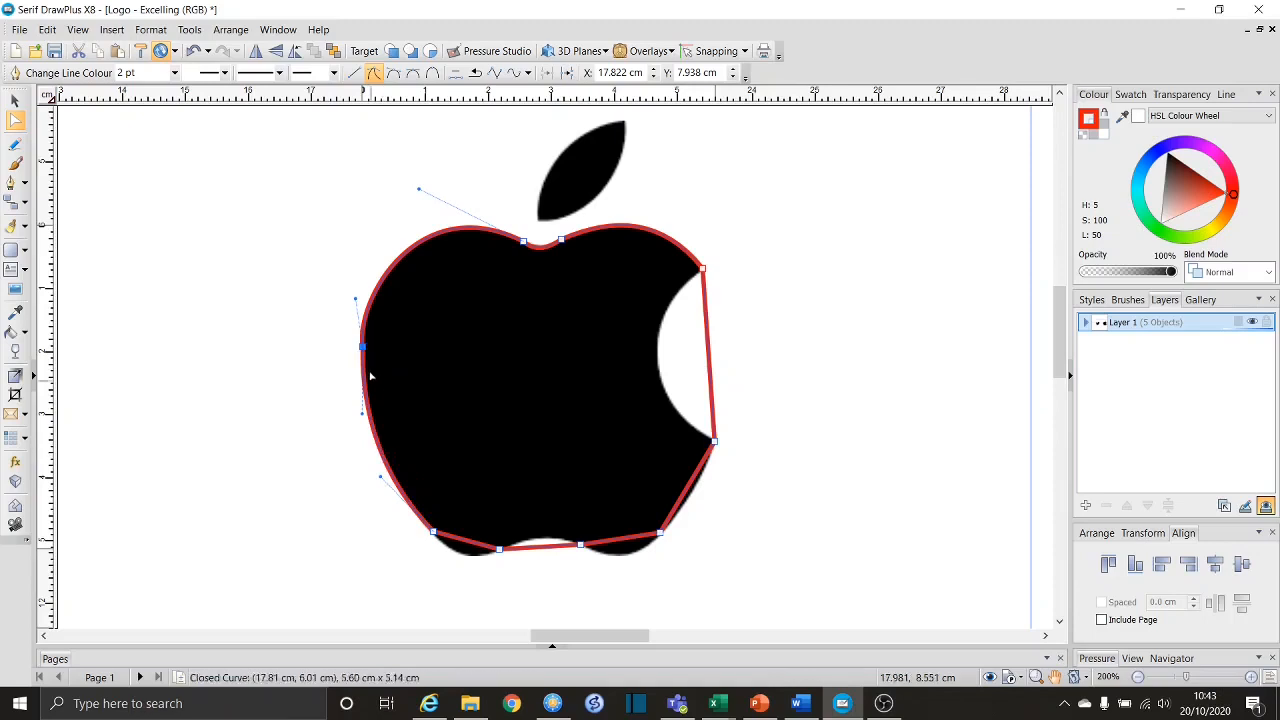
pyautogui.moveTo(361, 298); pyautogui.dragTo(360, 296)
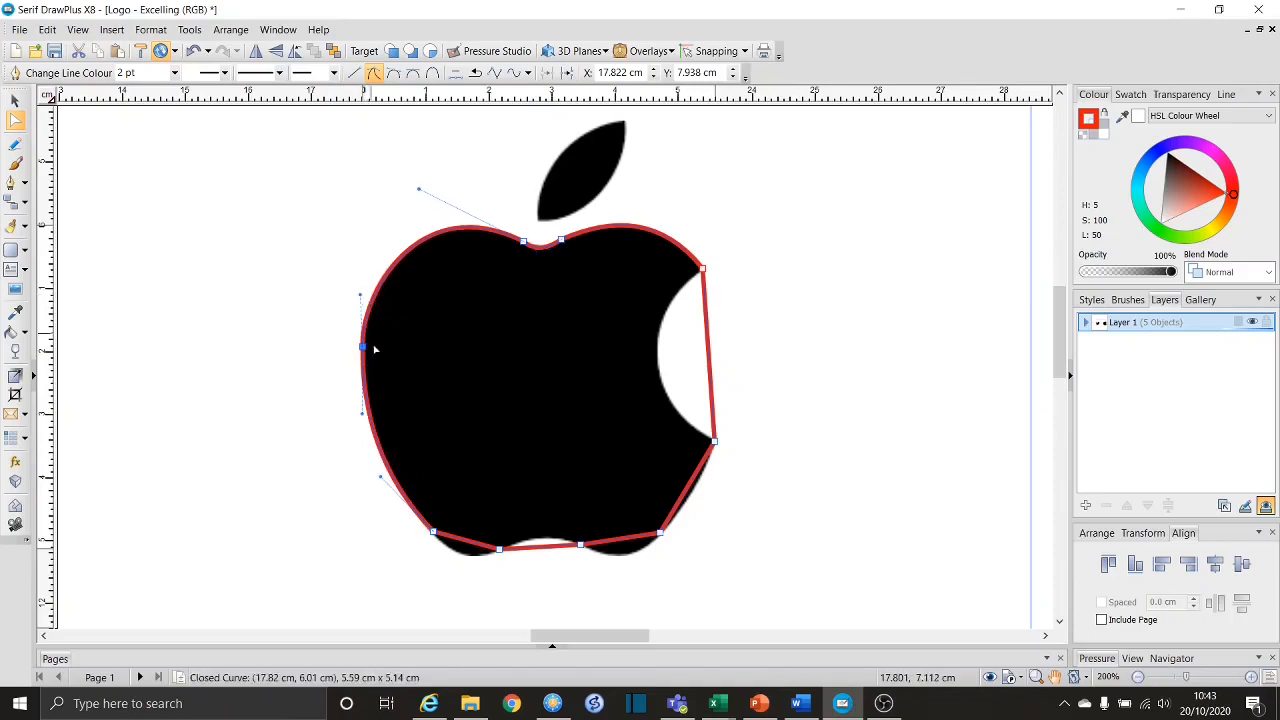
pyautogui.moveTo(458, 538); pyautogui.dragTo(632, 560)
pyautogui.moveTo(686, 503); pyautogui.dragTo(672, 535)
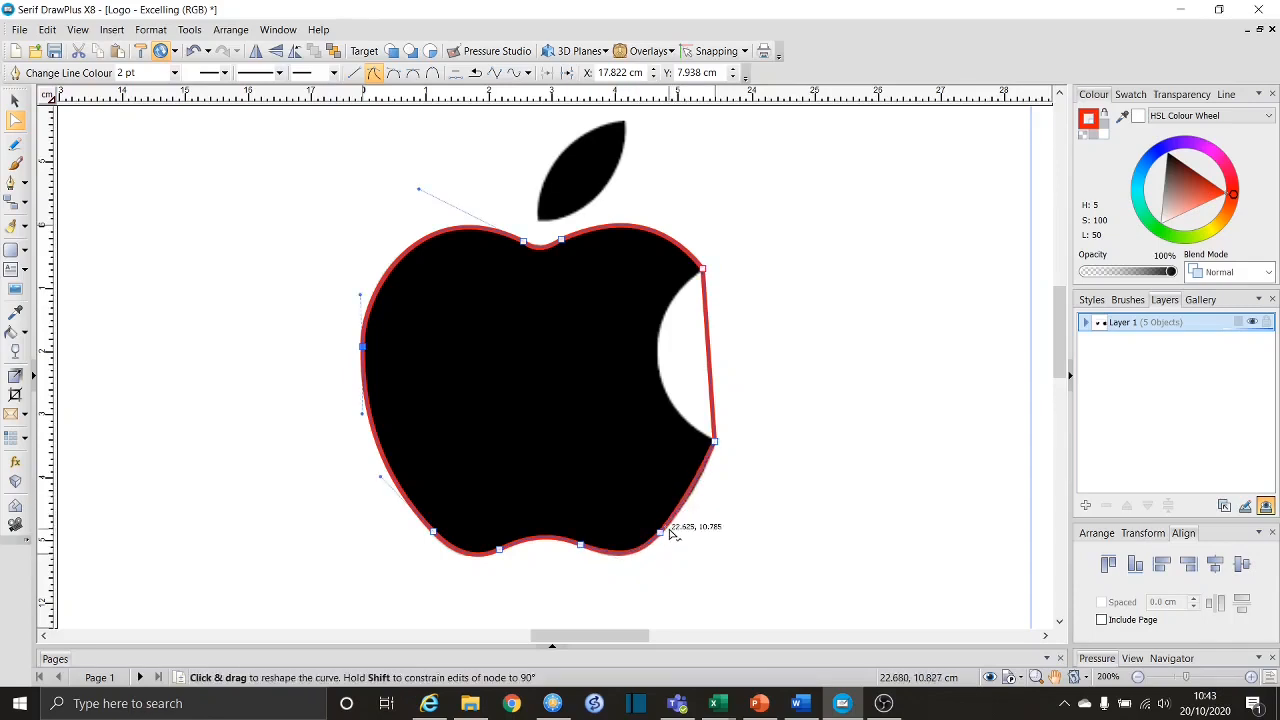
# - Bend the apple outline's straight bite segment into a concave curve and adjust both end handles to match the silhouette's bite
pyautogui.moveTo(714, 369); pyautogui.dragTo(696, 366)
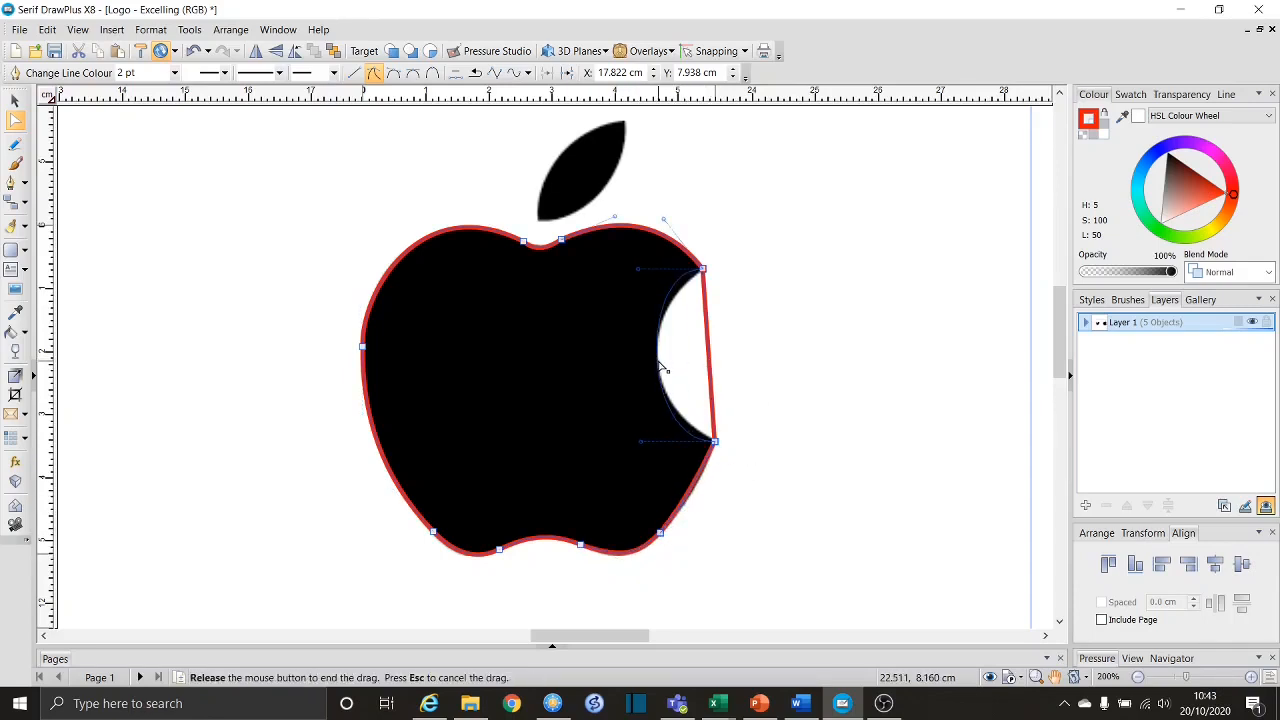
pyautogui.moveTo(660, 368); pyautogui.dragTo(661, 369)
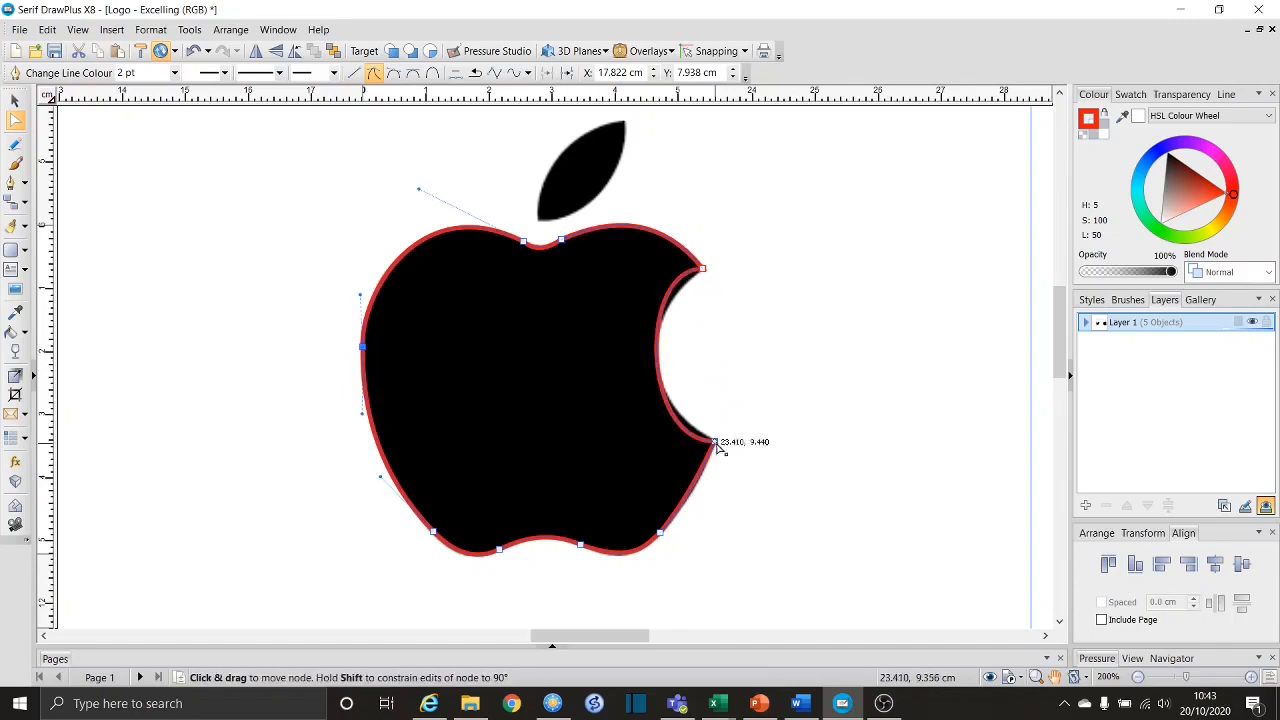
pyautogui.click(704, 269)
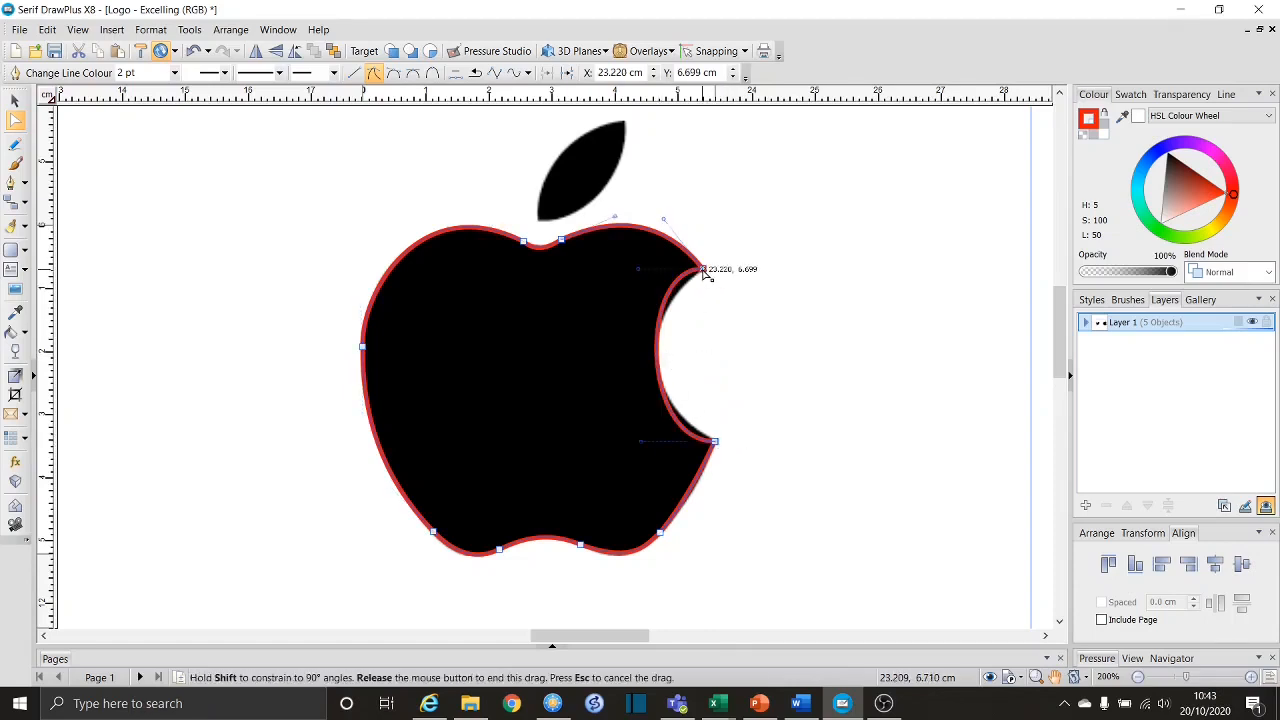
pyautogui.moveTo(641, 271); pyautogui.dragTo(641, 295)
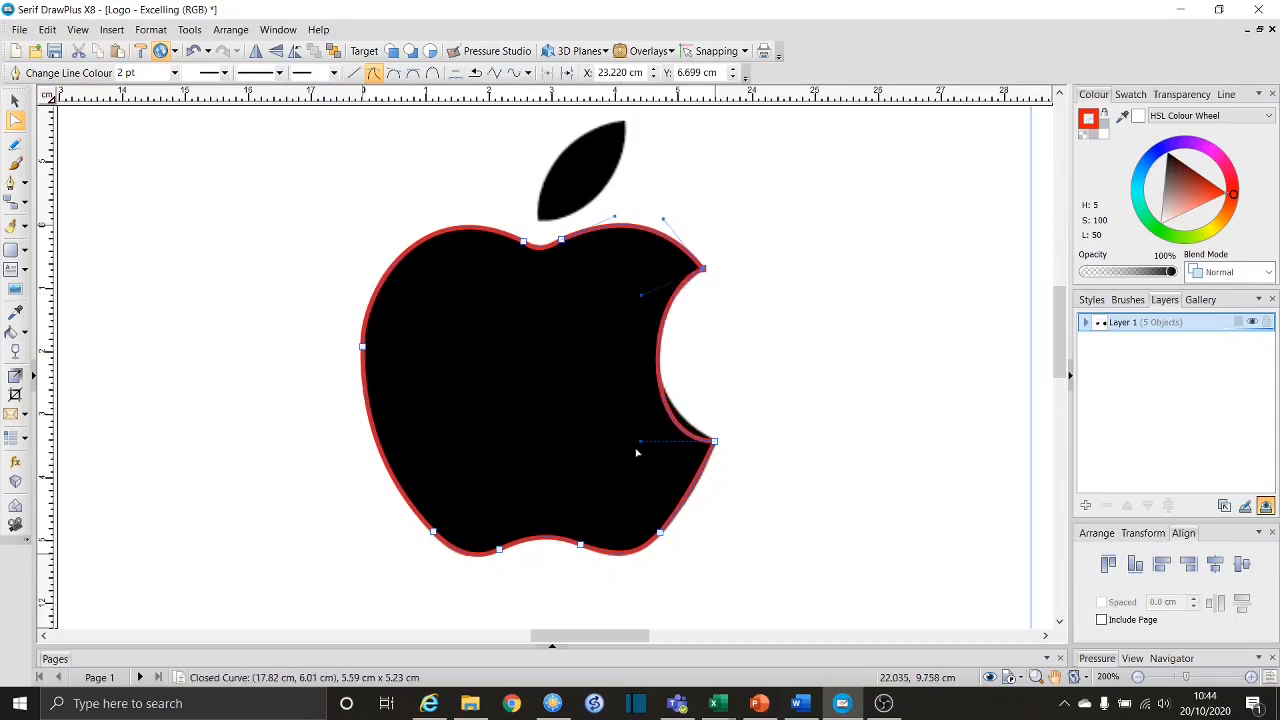
pyautogui.moveTo(640, 442); pyautogui.dragTo(637, 408)
pyautogui.click(852, 247)
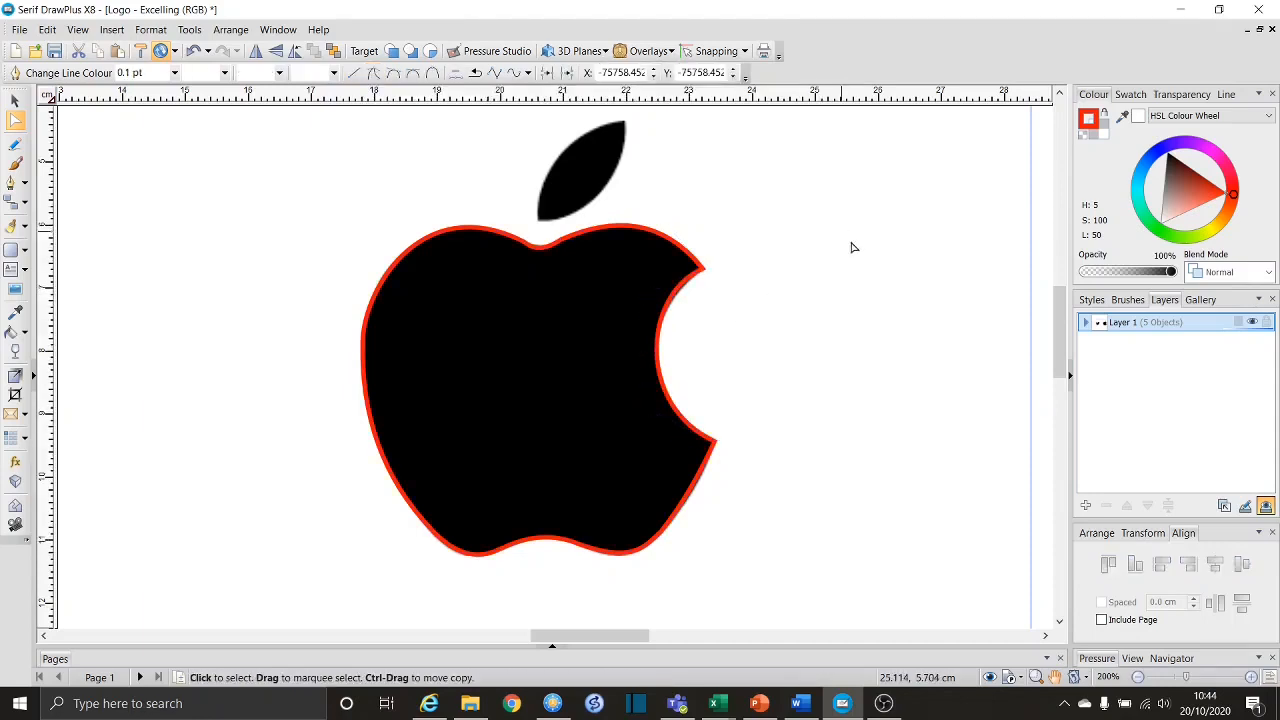
# - Reselect the apple outline for node editing and refine the curve of the top dip between the two shoulders to match the silhouette
pyautogui.click(14, 99)
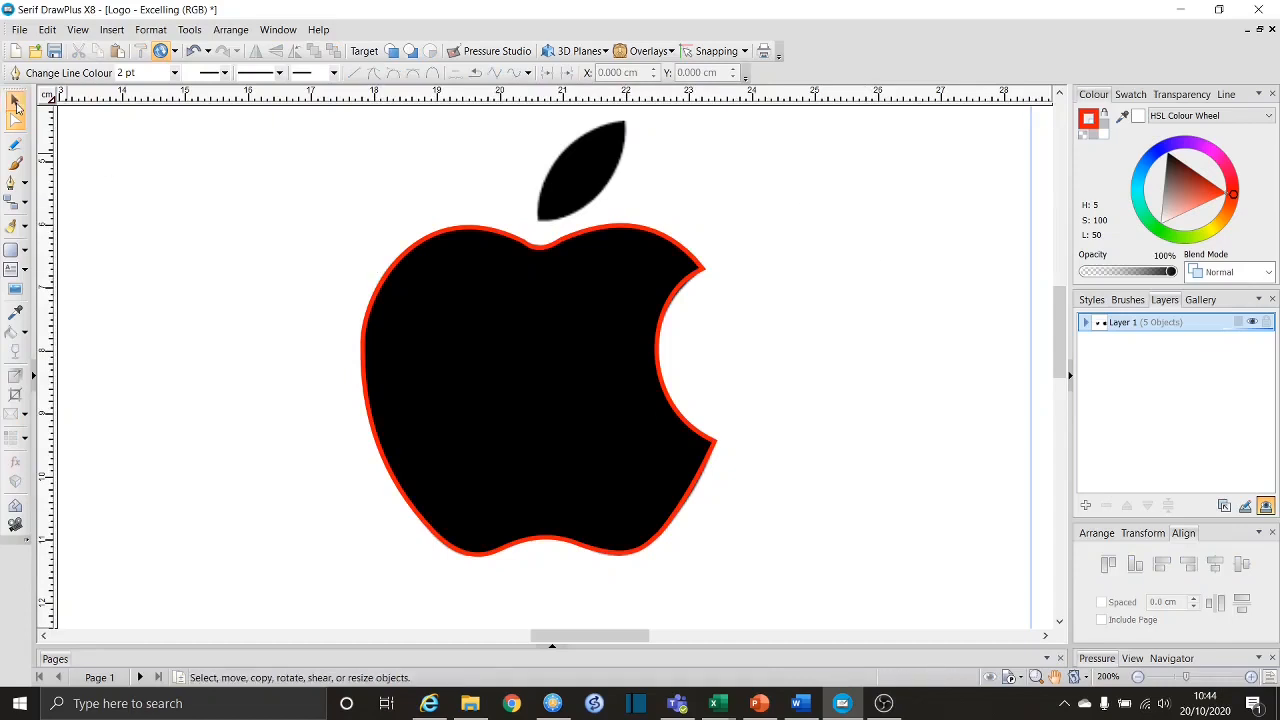
pyautogui.click(573, 237)
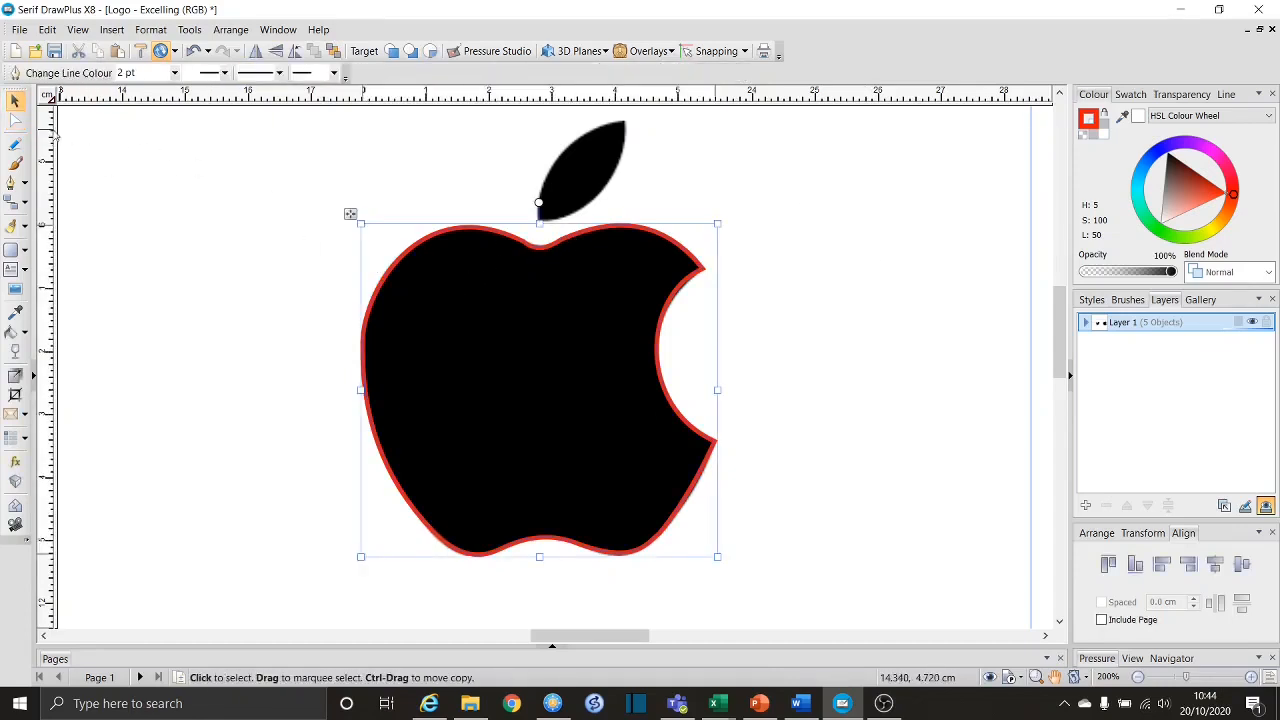
pyautogui.click(15, 120)
pyautogui.hscroll(-3, 574, 217)
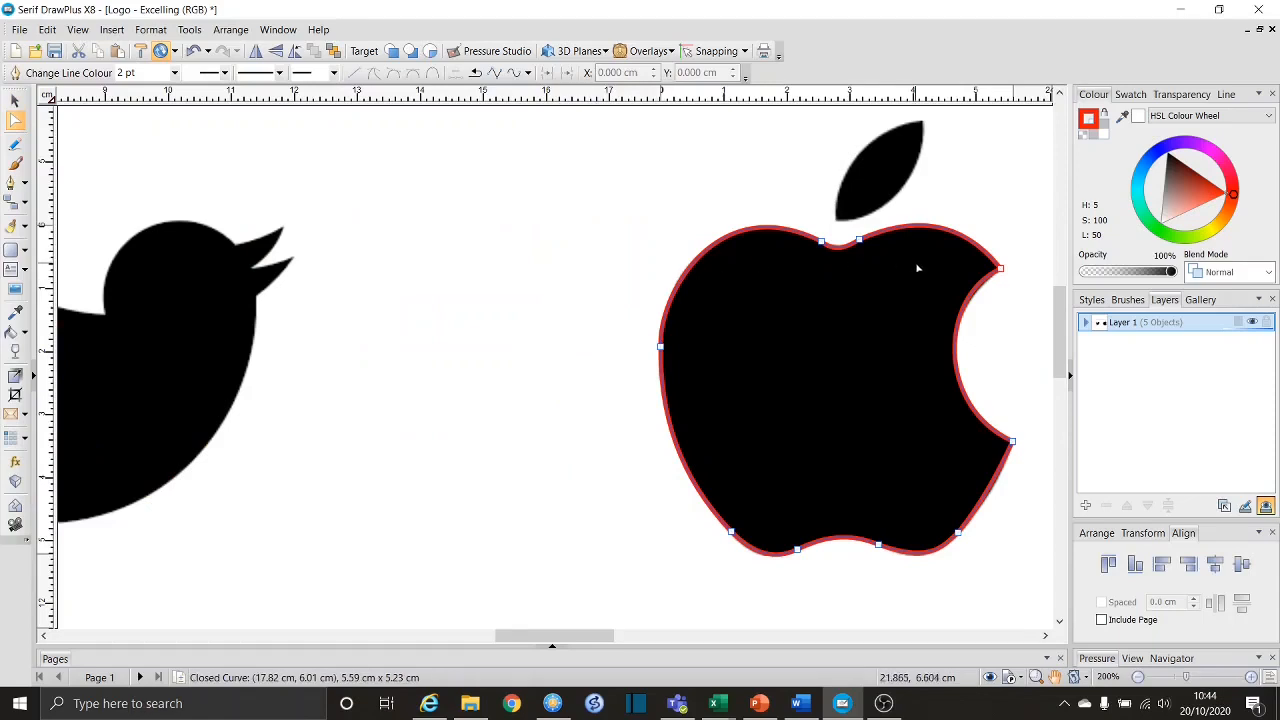
pyautogui.moveTo(917, 268); pyautogui.dragTo(638, 260)
pyautogui.scroll(3, 613, 247)
pyautogui.scroll(1, 613, 247)
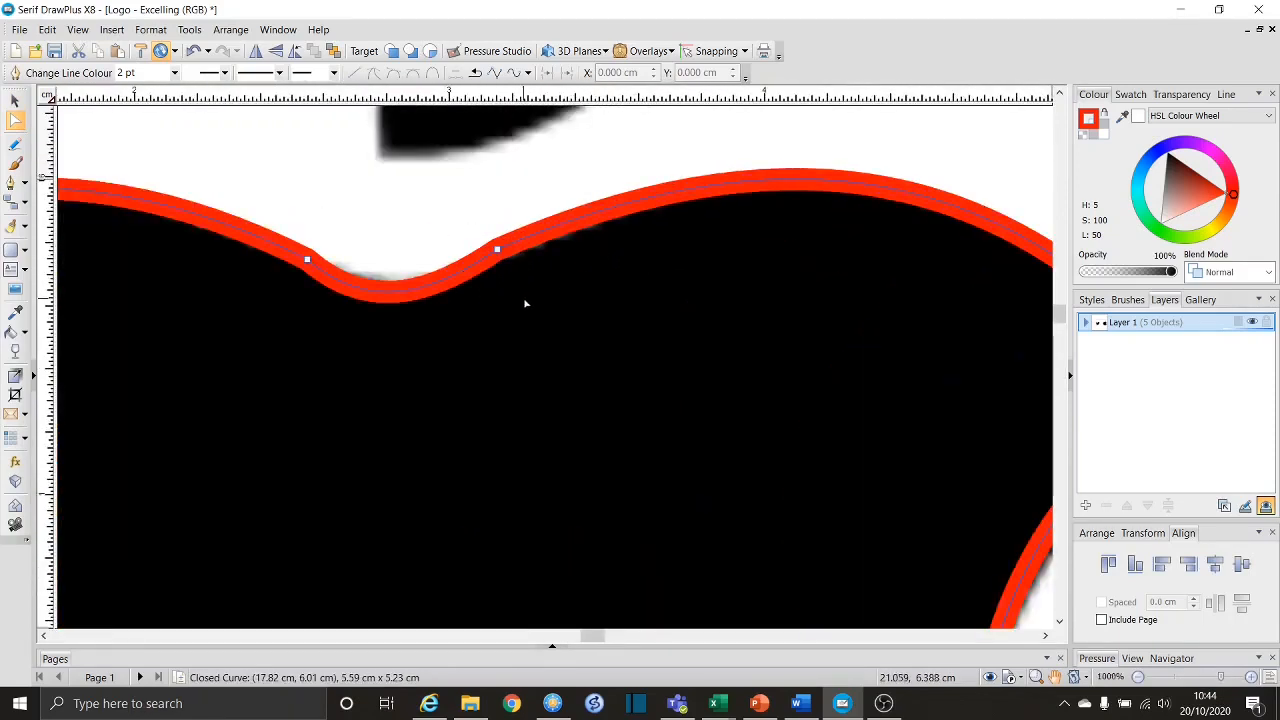
pyautogui.click(496, 248)
pyautogui.moveTo(438, 292); pyautogui.dragTo(456, 267)
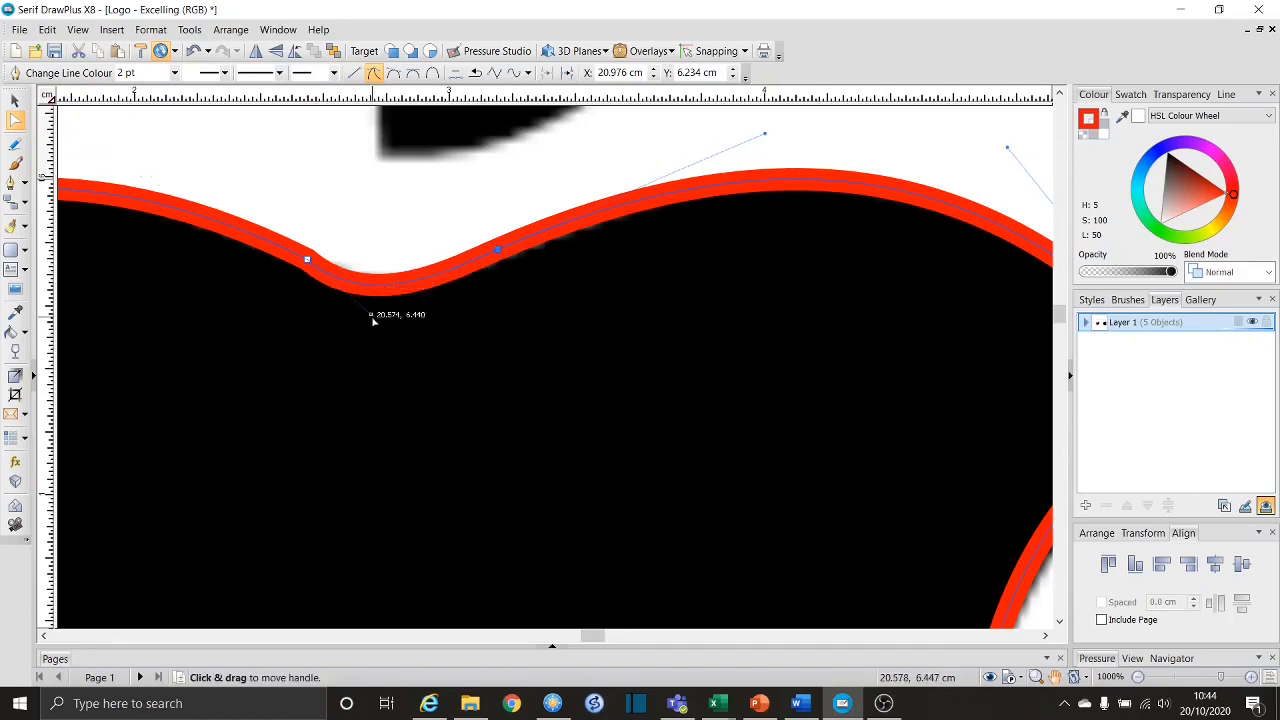
pyautogui.moveTo(371, 314); pyautogui.dragTo(406, 307)
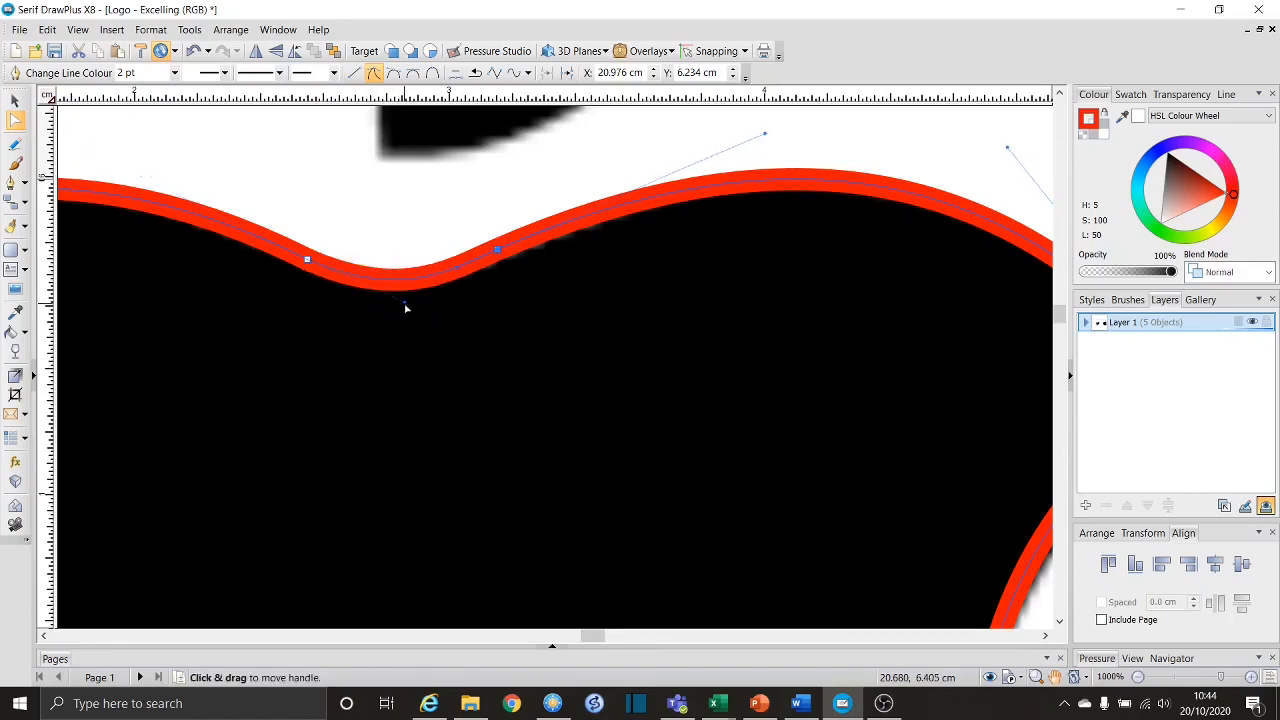
pyautogui.scroll(-5, 466, 306)
pyautogui.scroll(-2, 470, 306)
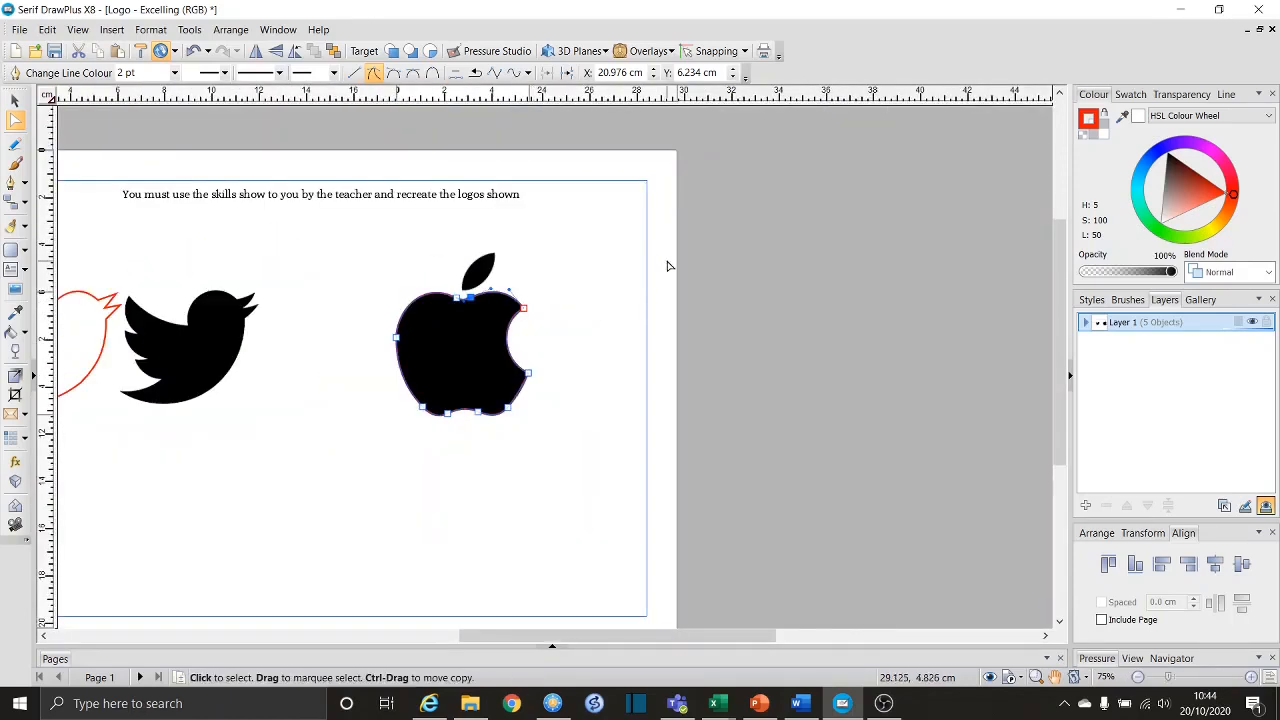
# - Fill the traced apple outline with grey and move it off the black silhouette, to its right
pyautogui.click(669, 266)
pyautogui.click(15, 100)
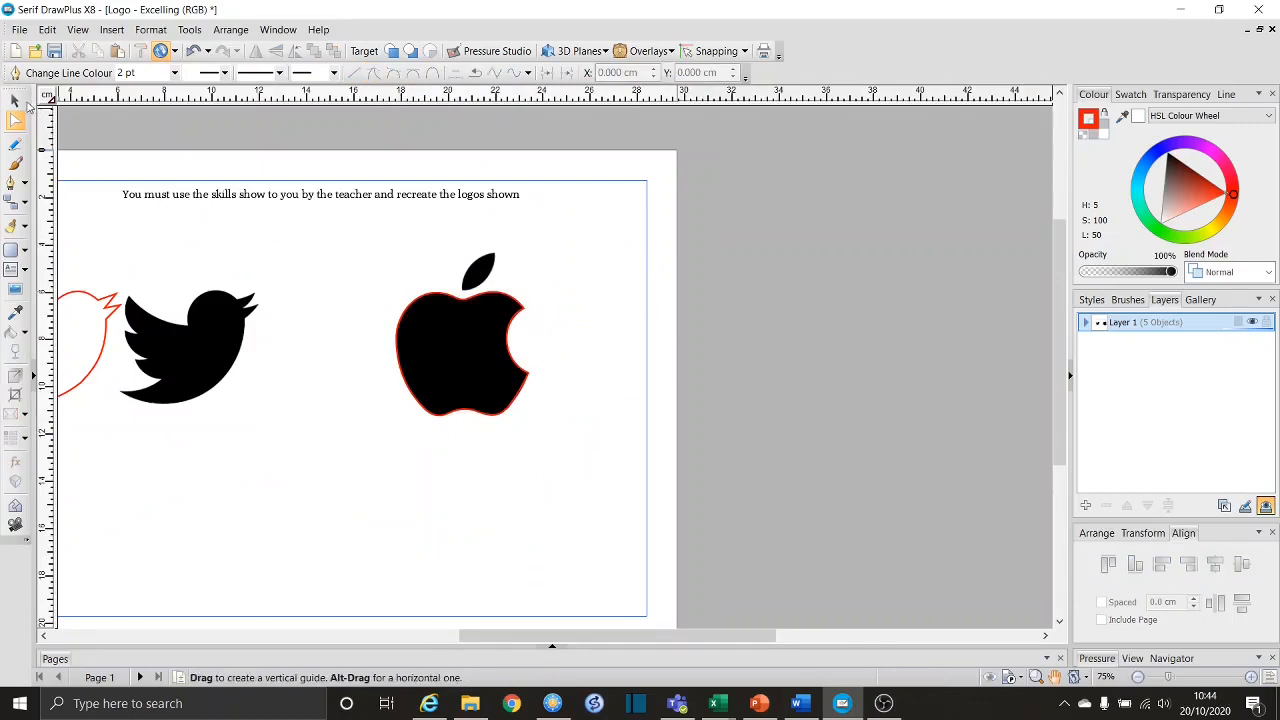
pyautogui.click(508, 338)
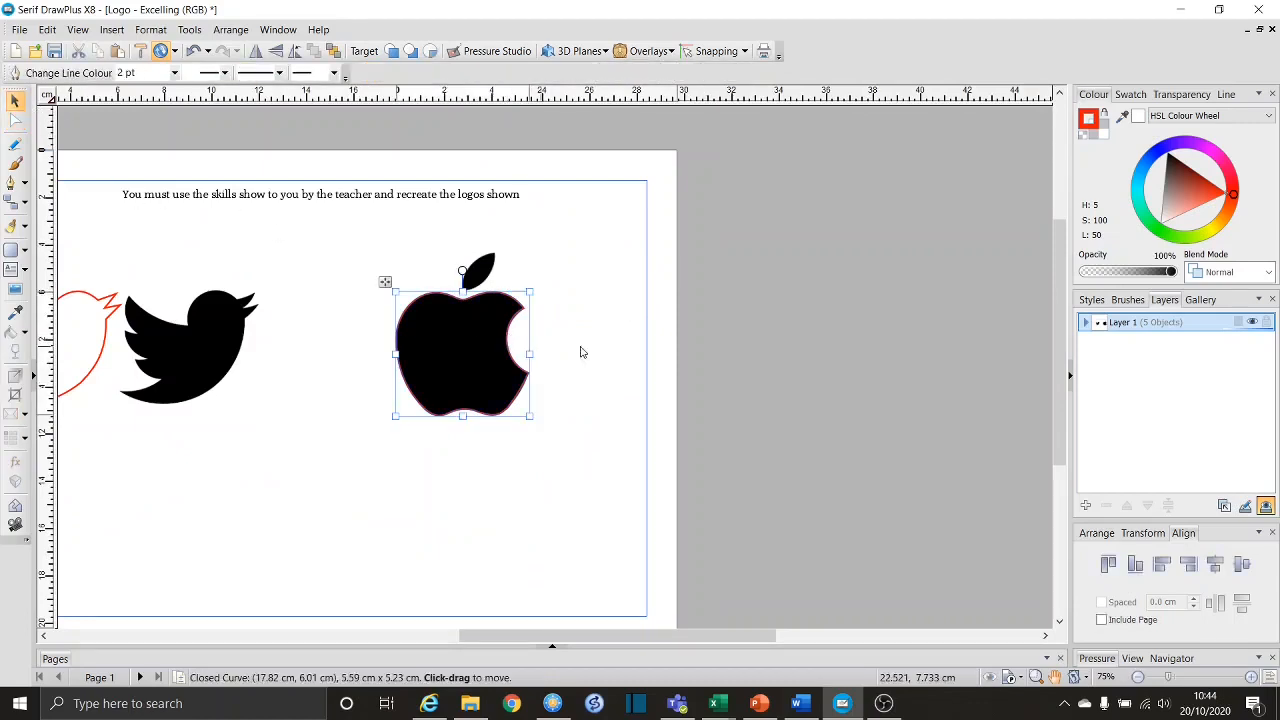
pyautogui.click(1147, 186)
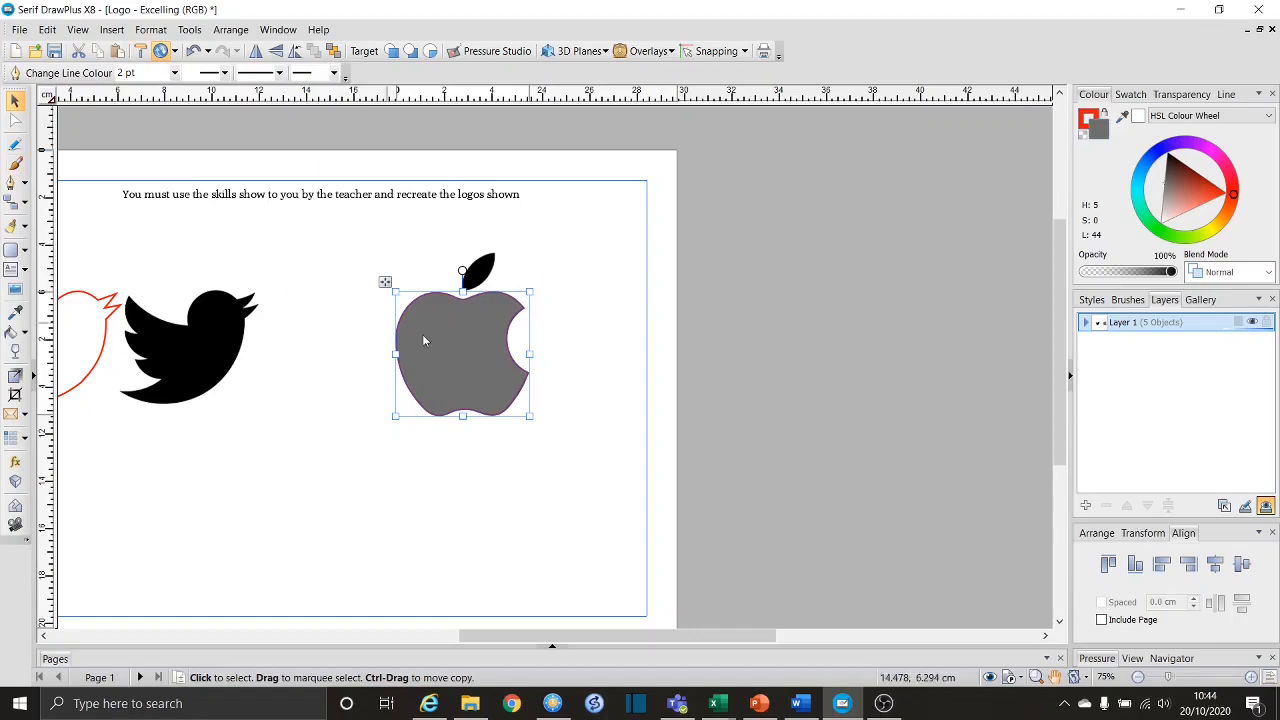
pyautogui.moveTo(422, 340); pyautogui.dragTo(598, 340)
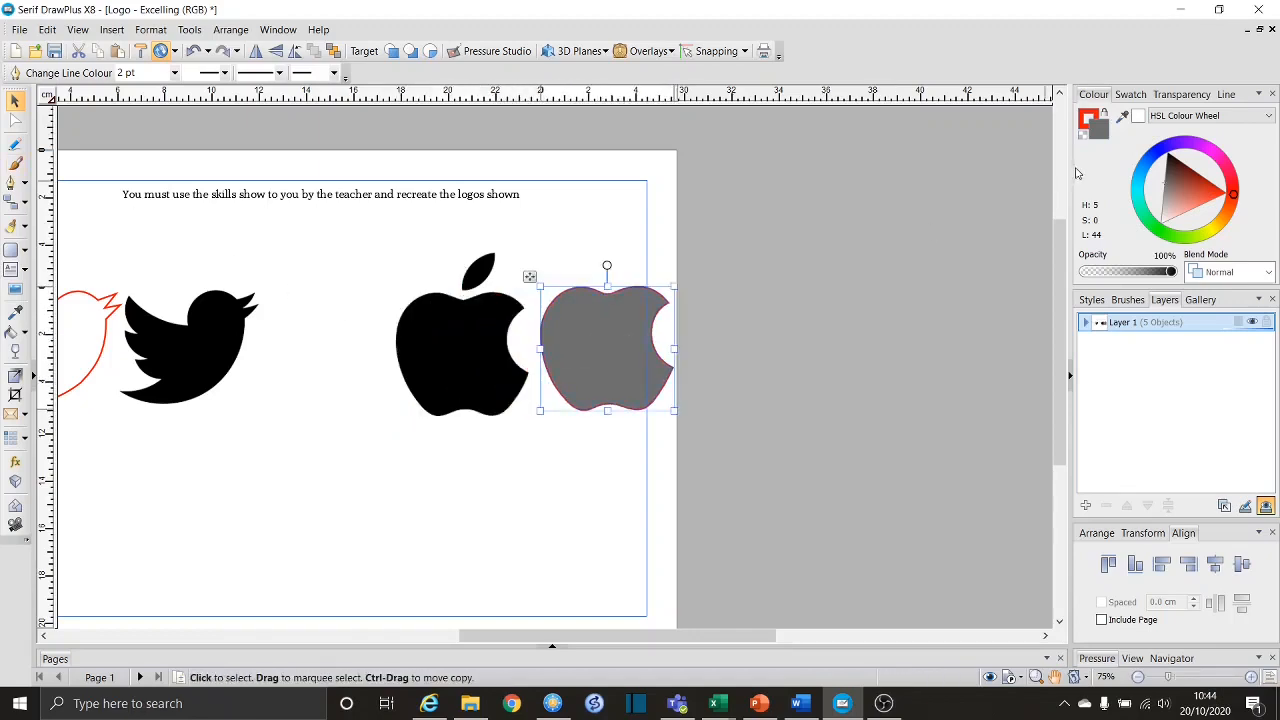
# - Change the traced apple's fill to blue with H 232, S 82, L 65 and align it beside the black Apple logo
pyautogui.click(1157, 160)
pyautogui.click(1186, 178)
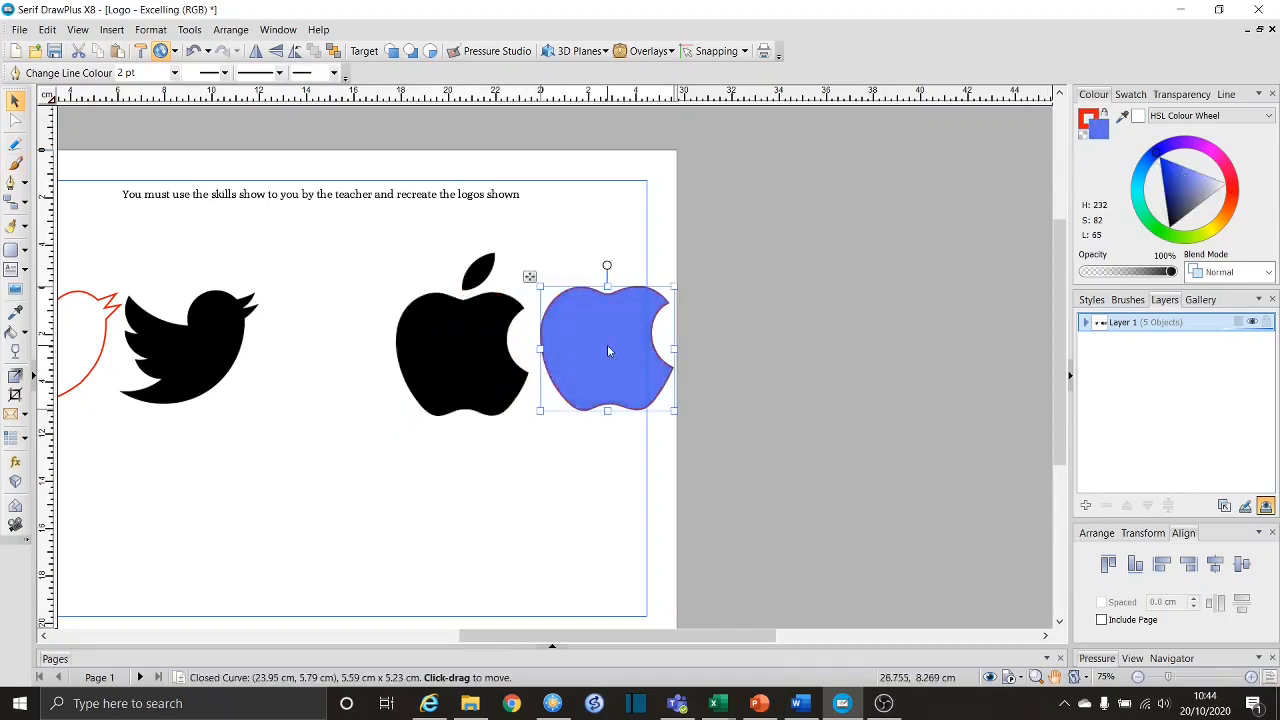
pyautogui.click(657, 340)
pyautogui.moveTo(634, 343); pyautogui.dragTo(628, 351)
pyautogui.click(424, 351)
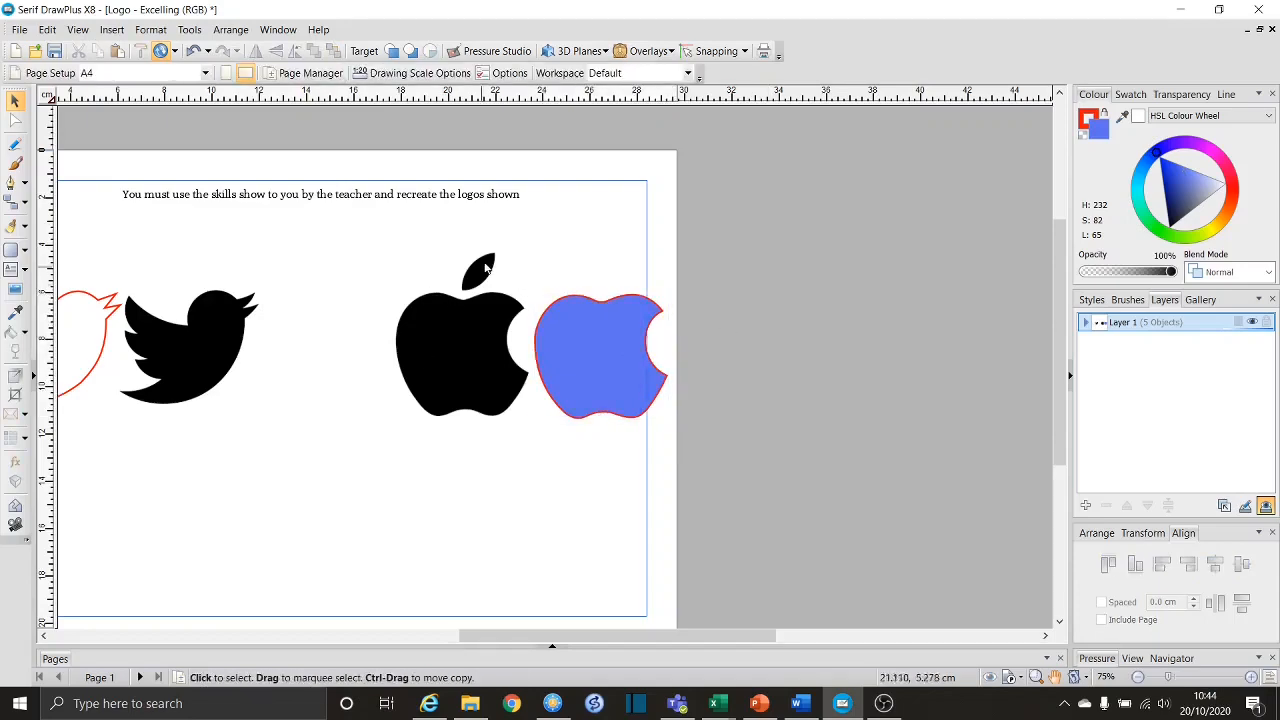
# - Switch to FreeCommander and open Logo - Developing.dpp from the Lesson 2 folder
pyautogui.moveTo(267, 380); pyautogui.dragTo(460, 343)
pyautogui.scroll(-1, 466, 345)
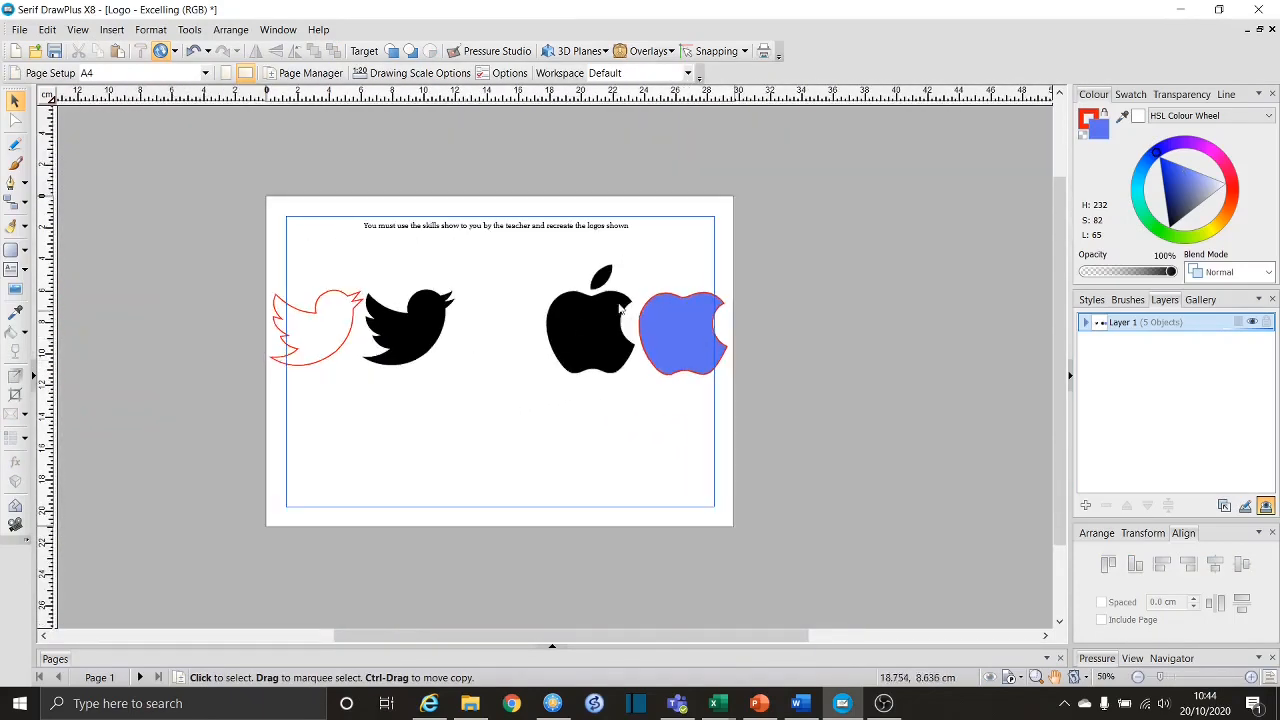
pyautogui.scroll(1, 333, 334)
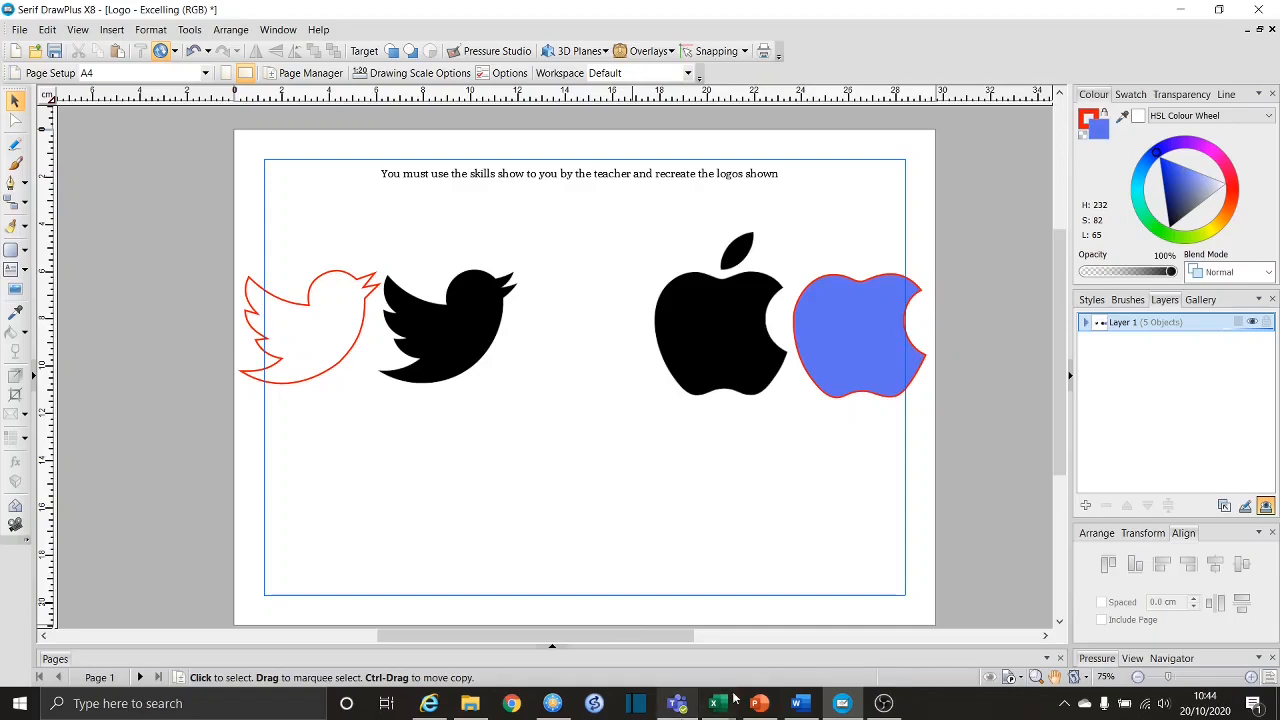
pyautogui.click(552, 703)
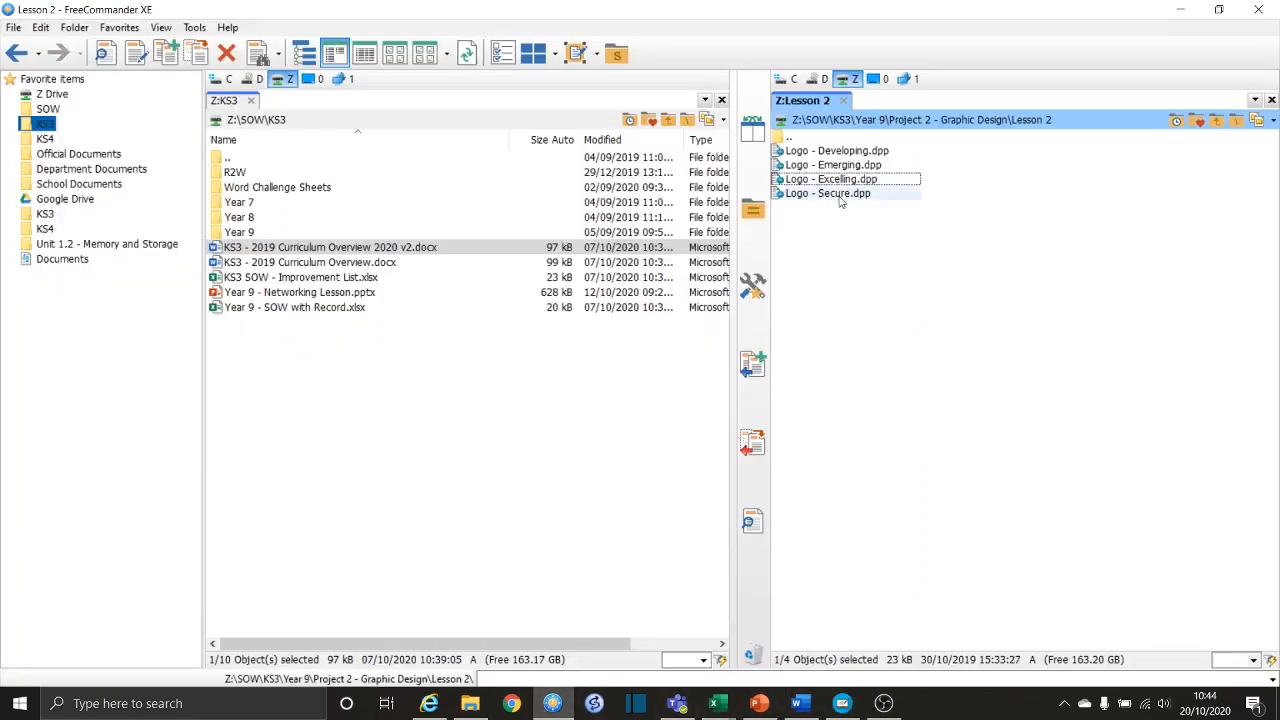
pyautogui.click(842, 152)
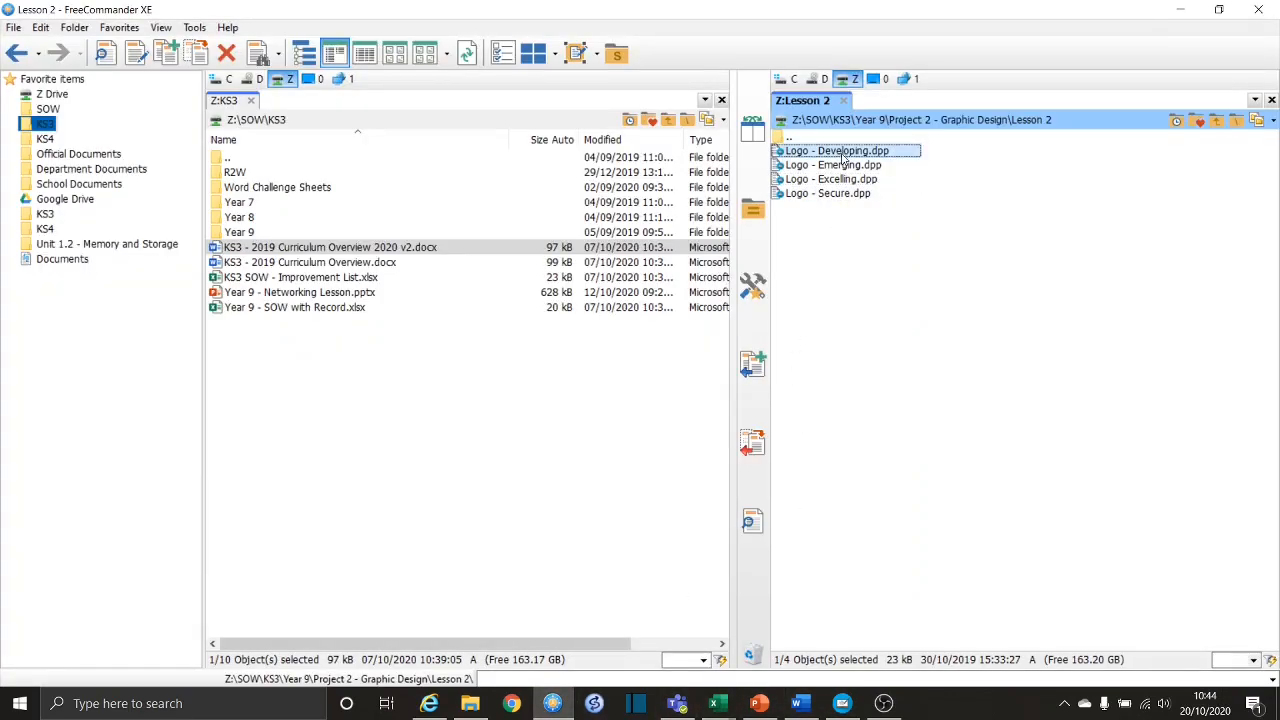
pyautogui.doubleClick(843, 157)
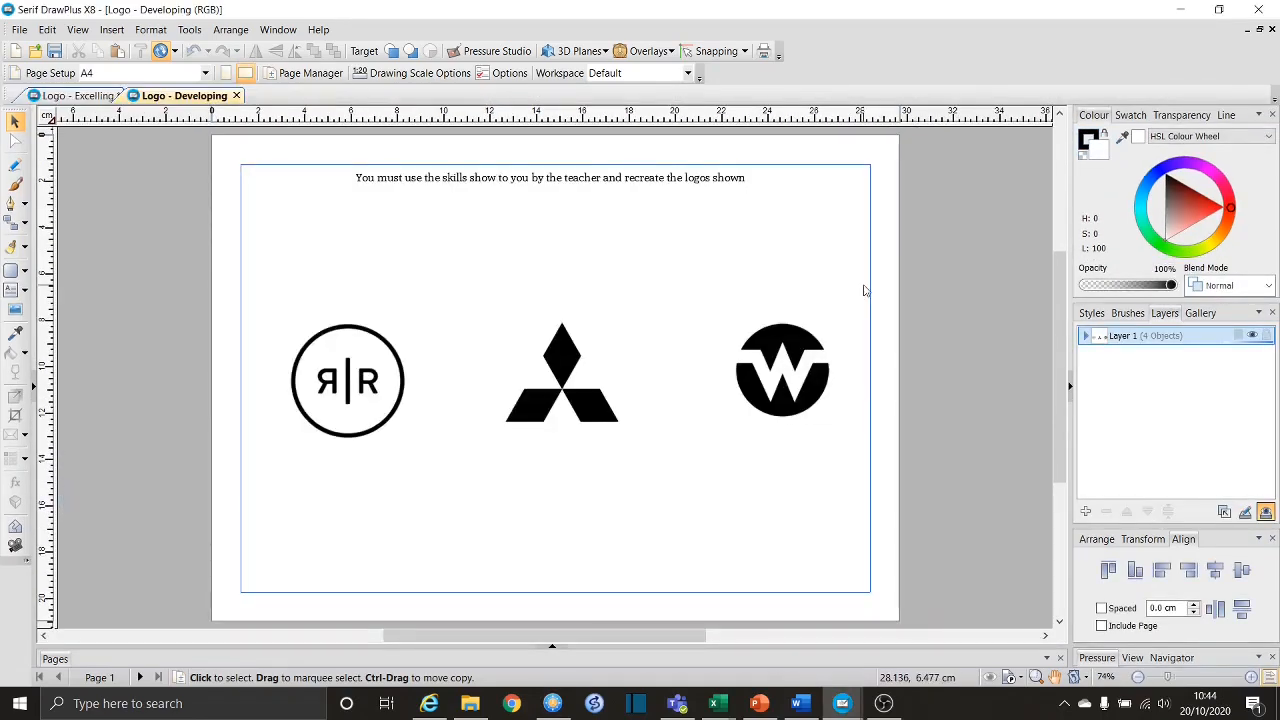
# - Draw a Quick Ellipse circle left of the double-R logo, matching its ring size, and set its outline to 5.5 pt
pyautogui.scroll(4, 209, 246)
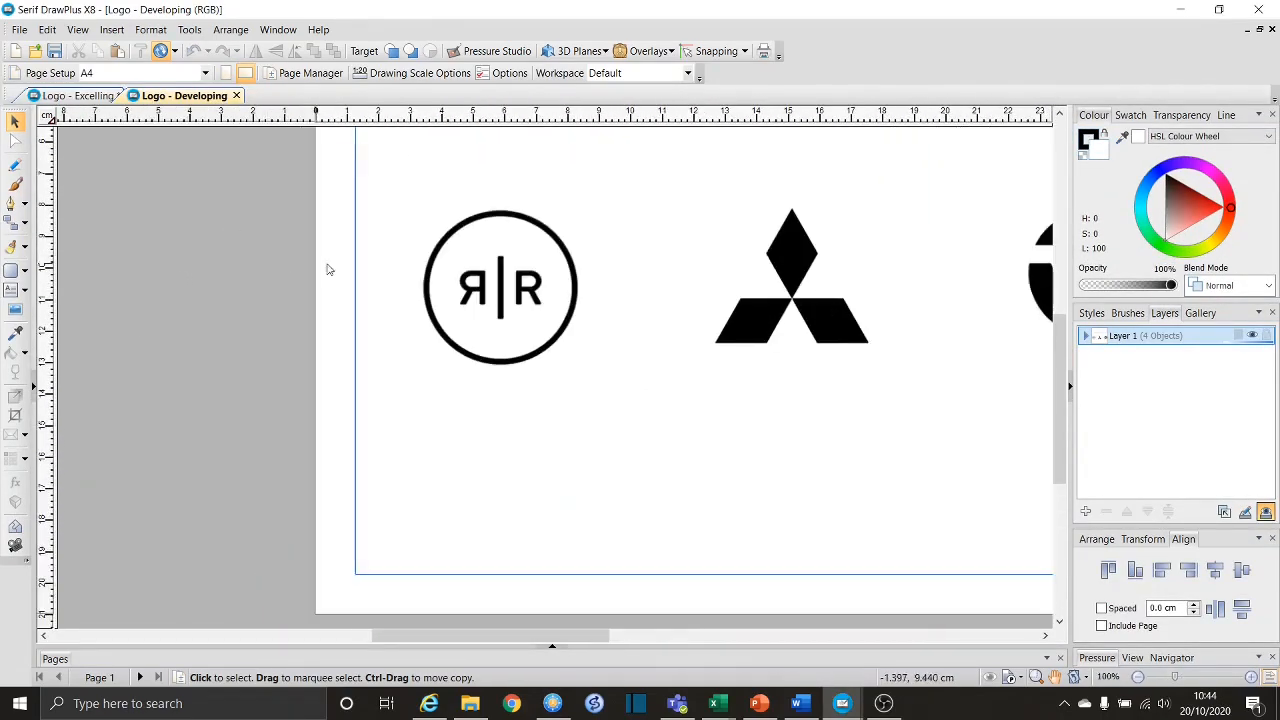
pyautogui.click(23, 271)
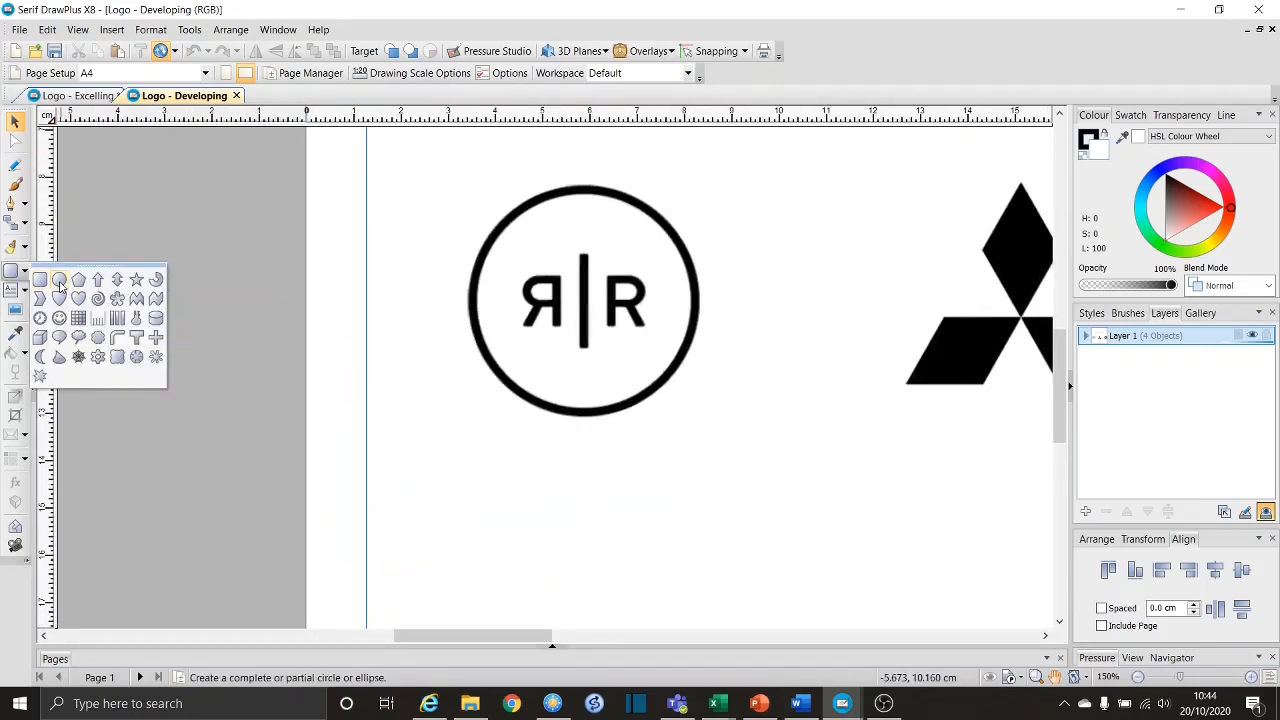
pyautogui.click(59, 281)
pyautogui.moveTo(209, 190); pyautogui.dragTo(435, 415)
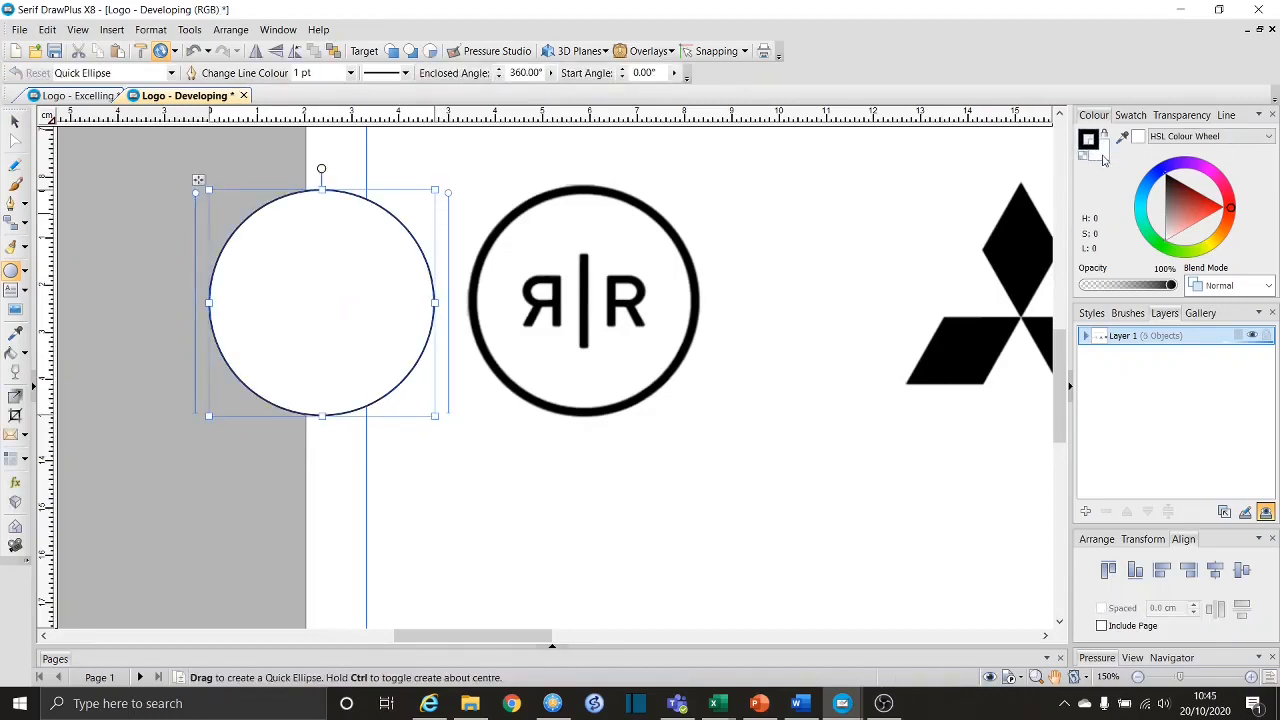
pyautogui.click(1226, 116)
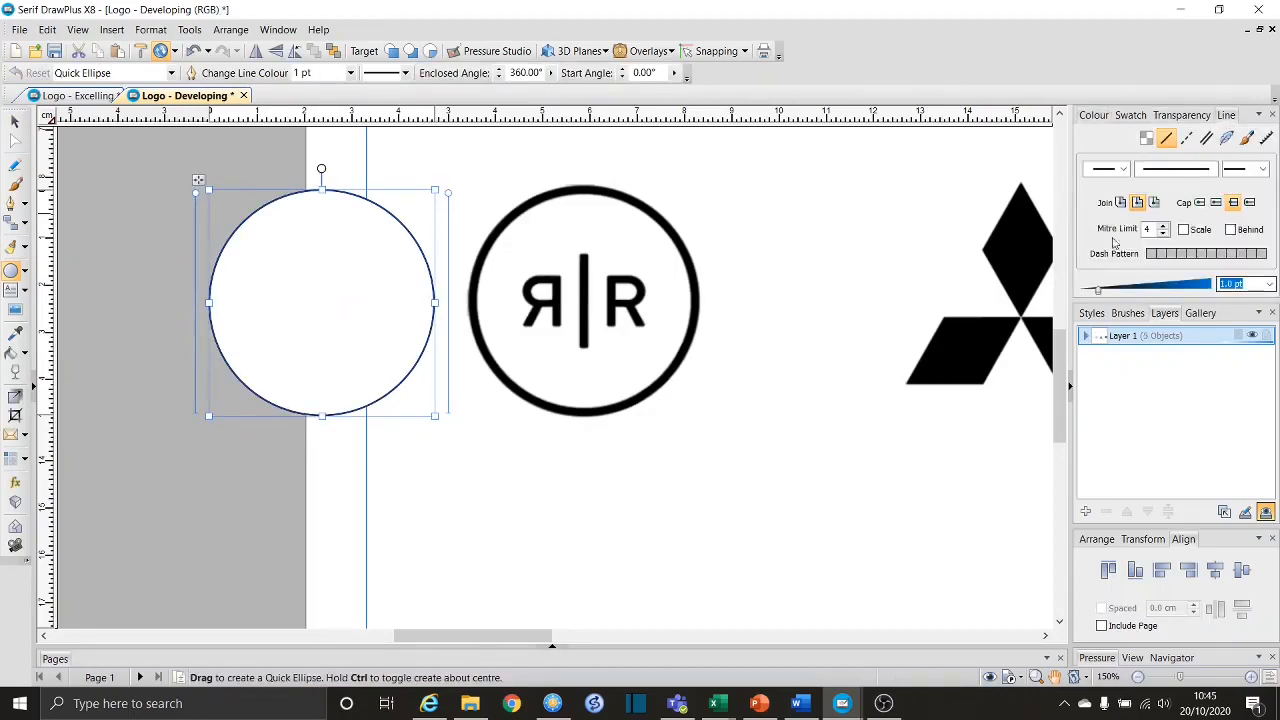
pyautogui.moveTo(1097, 292); pyautogui.dragTo(1129, 291)
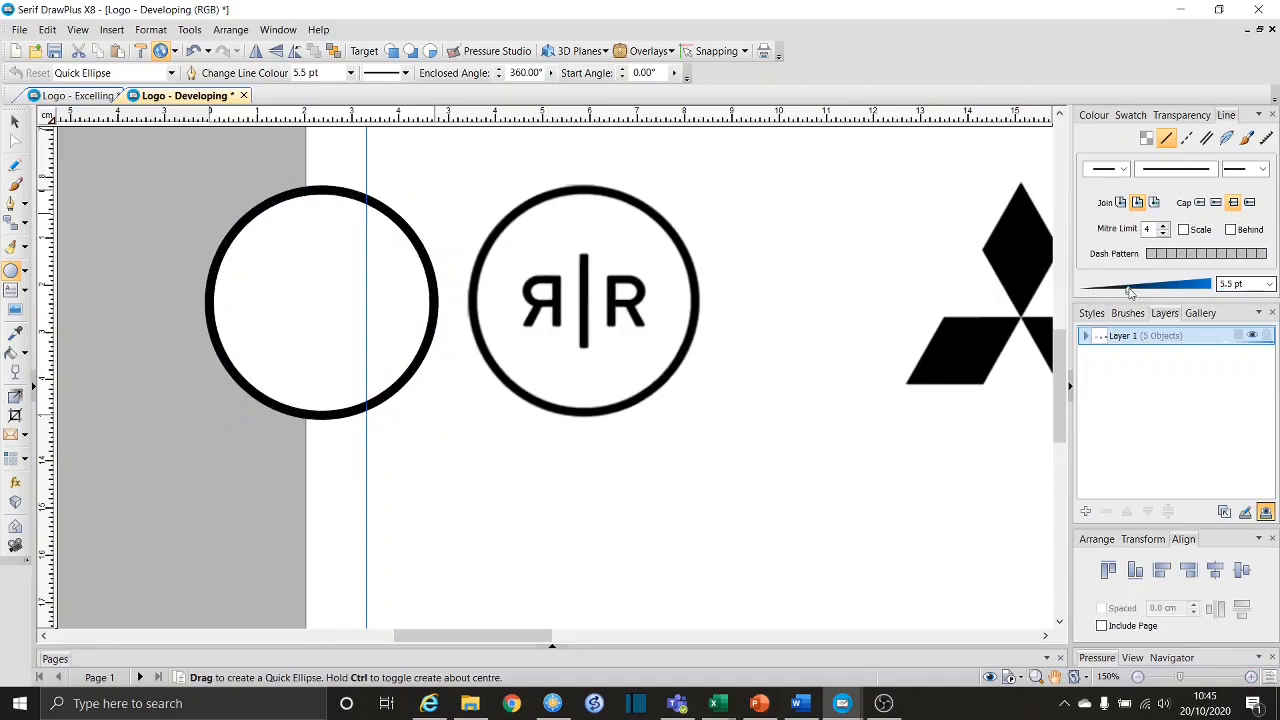
# - Add the letter R as Artistic Text of about 41 pt in the circle's right half, using the VAGRounded BT font
pyautogui.click(24, 291)
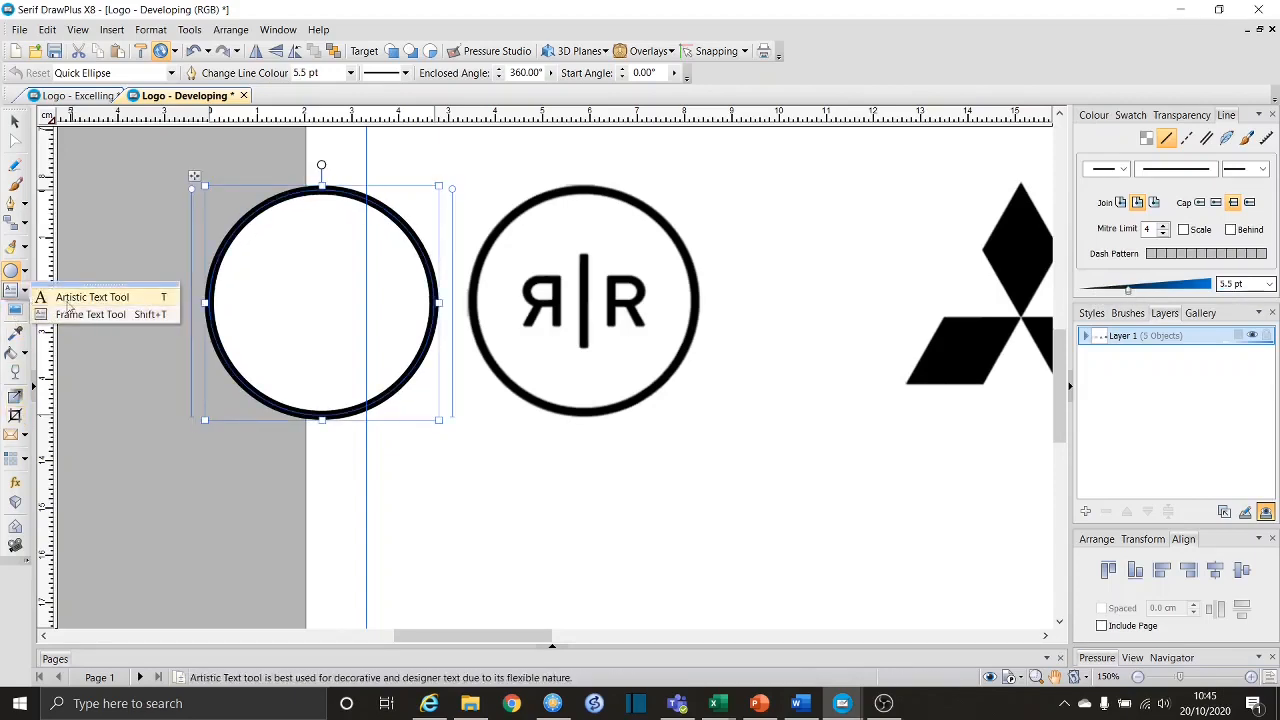
pyautogui.click(78, 302)
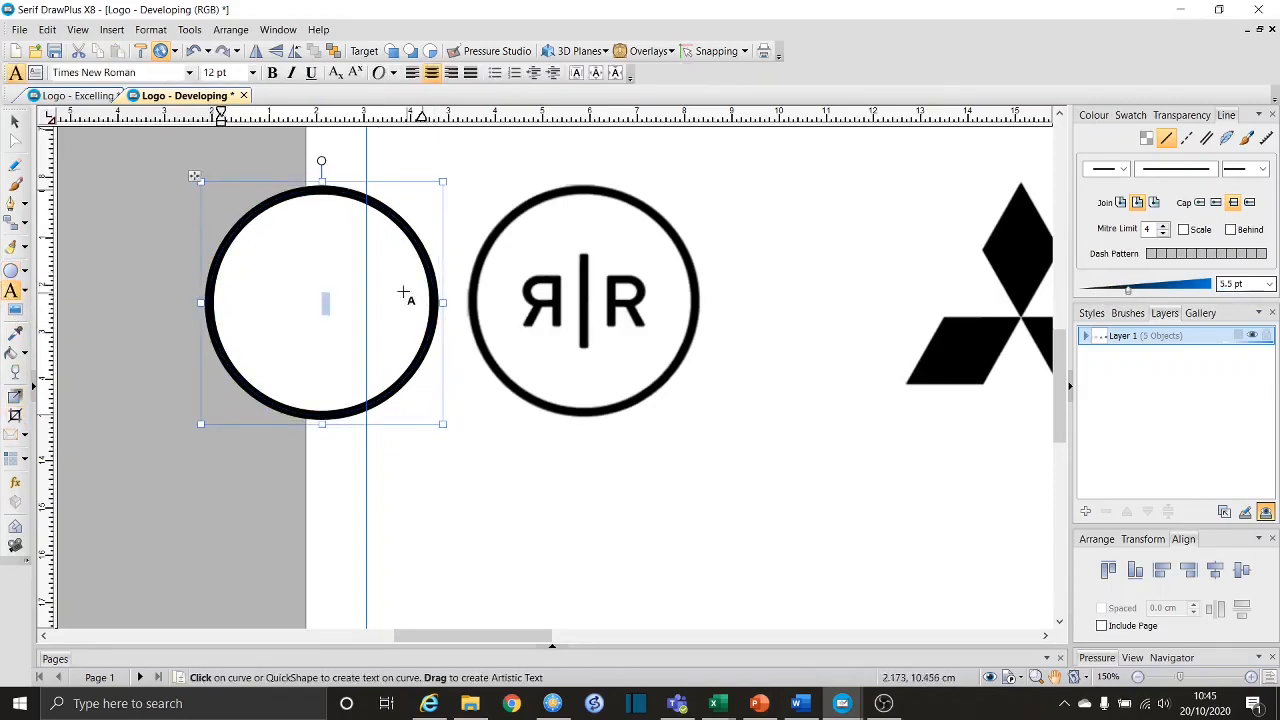
pyautogui.moveTo(381, 316); pyautogui.dragTo(427, 373)
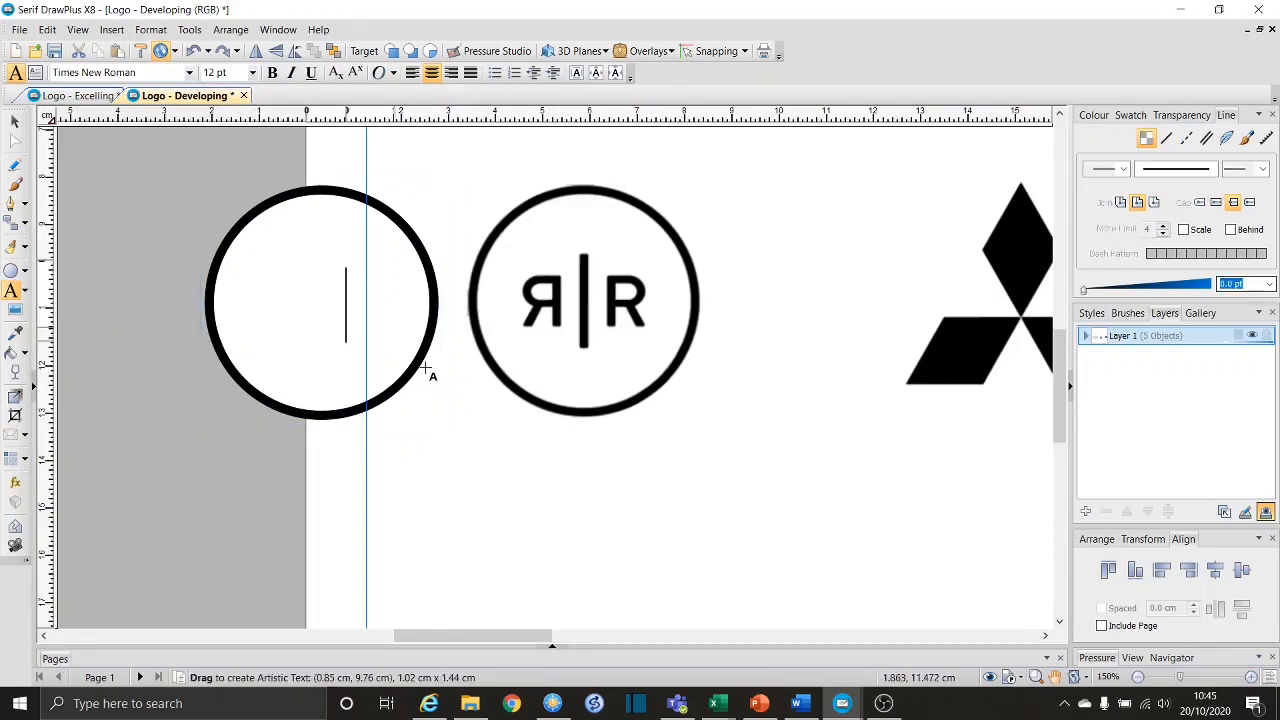
pyautogui.write('R')
pyautogui.press('Escape')
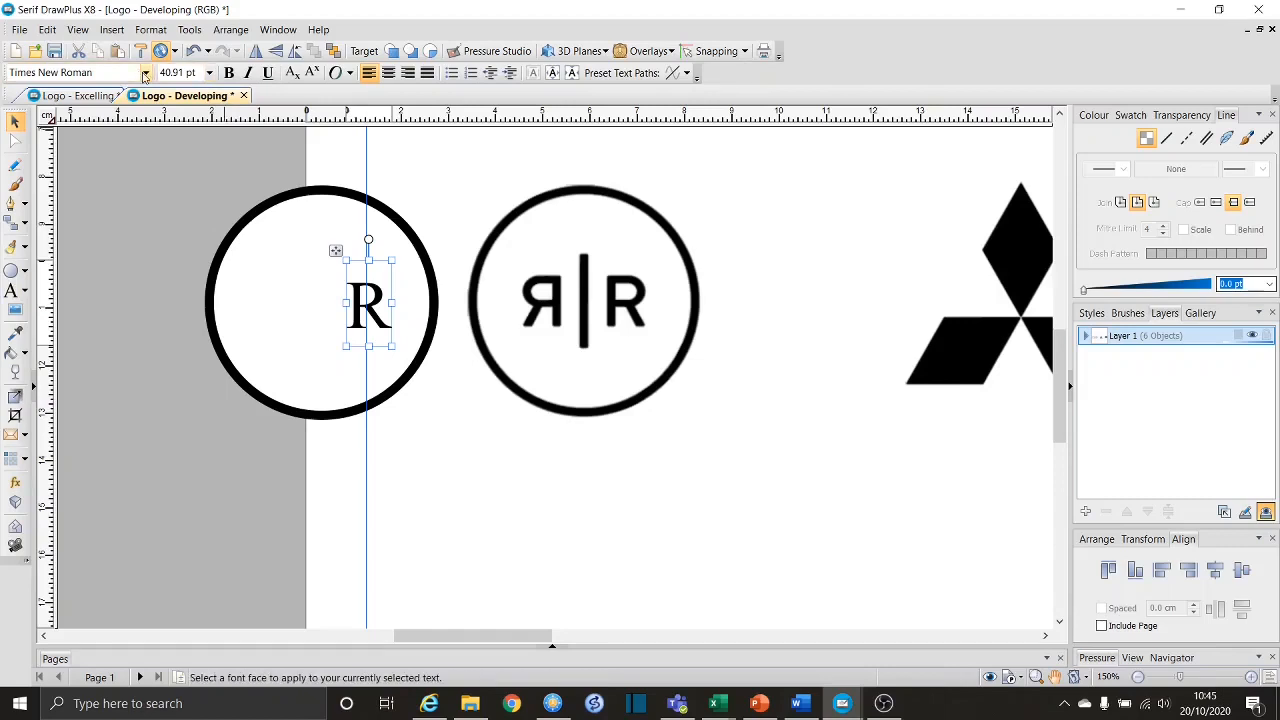
pyautogui.click(146, 72)
pyautogui.click(115, 291)
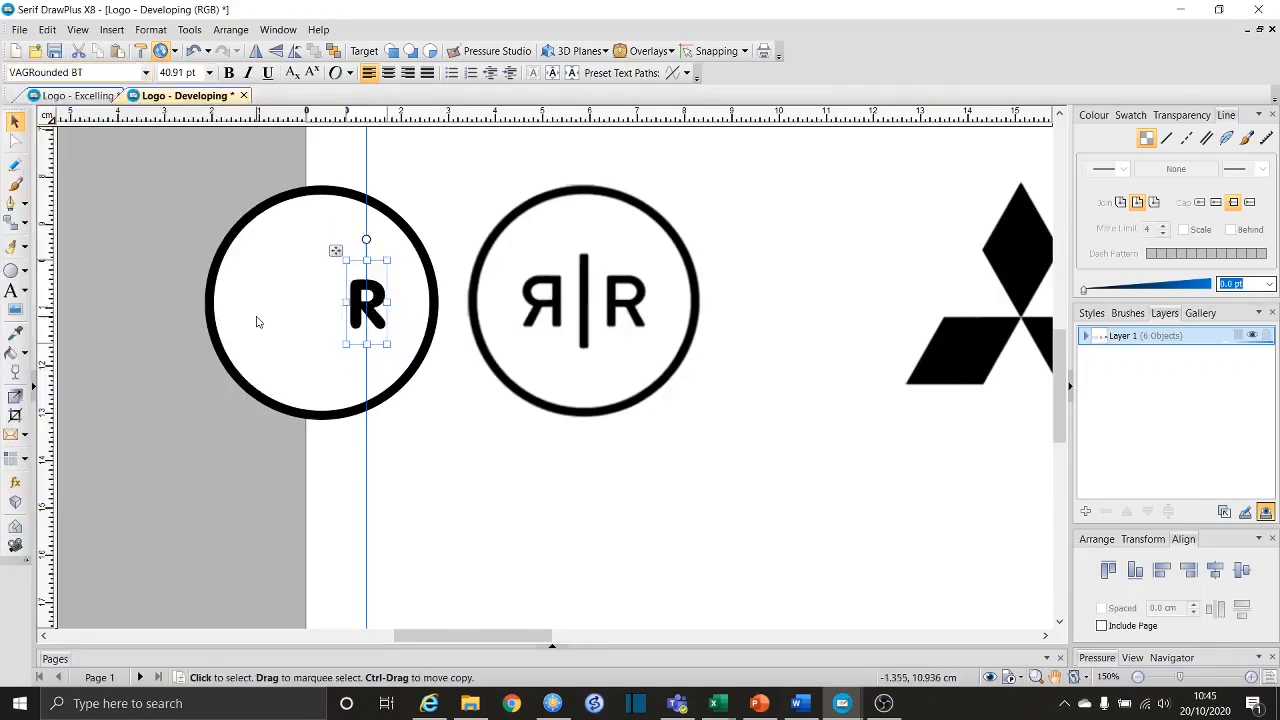
# - Copy the R into the circle's left half and flip the copy horizontally
pyautogui.moveTo(357, 315); pyautogui.dragTo(281, 316)
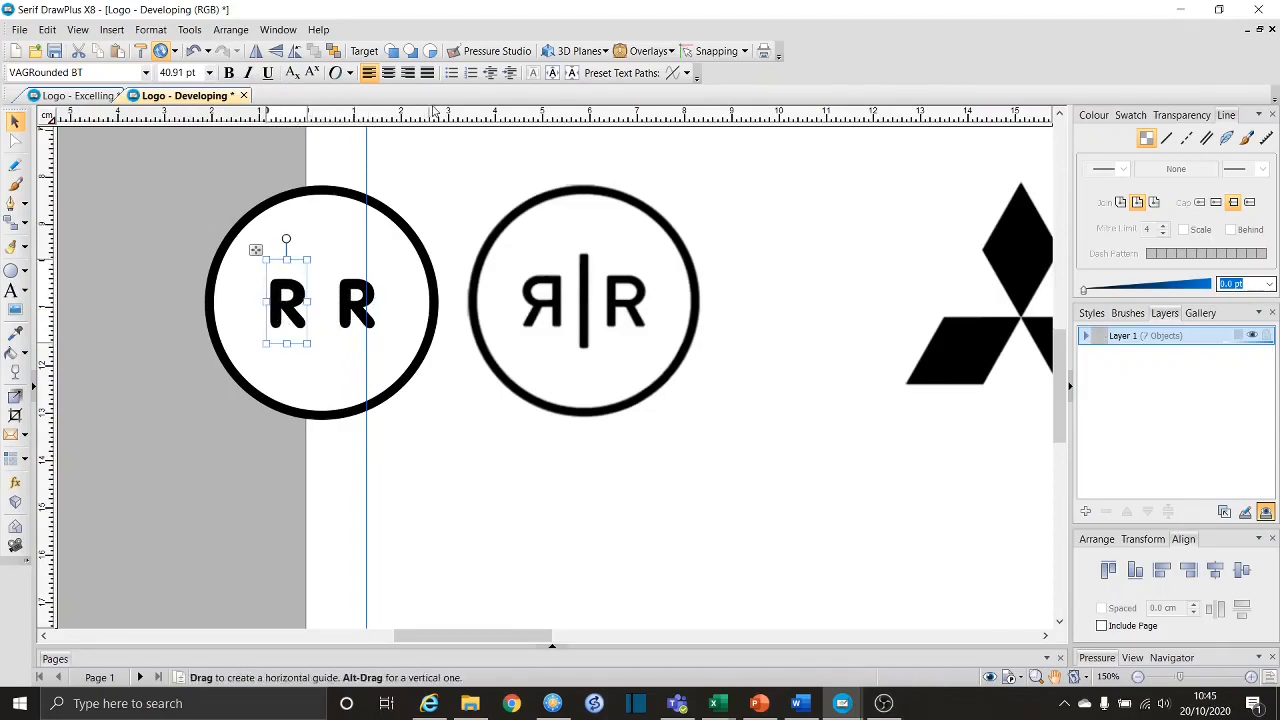
pyautogui.click(256, 51)
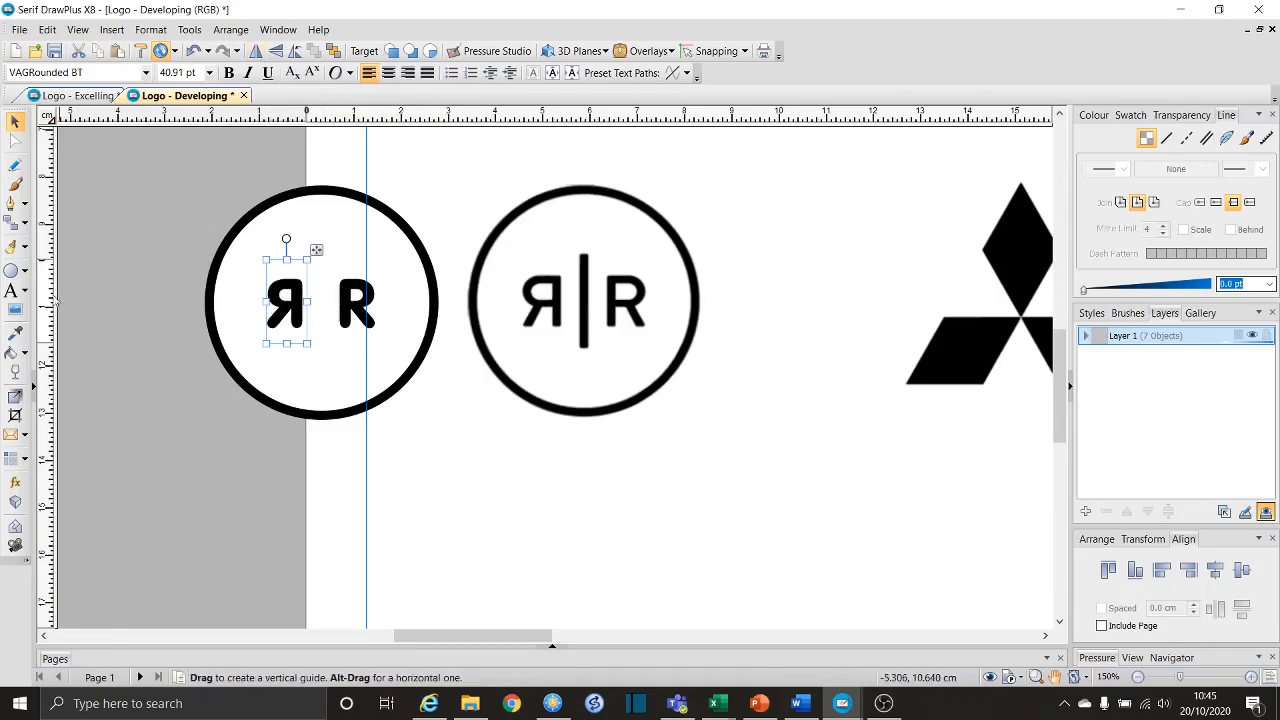
pyautogui.click(25, 273)
pyautogui.click(40, 281)
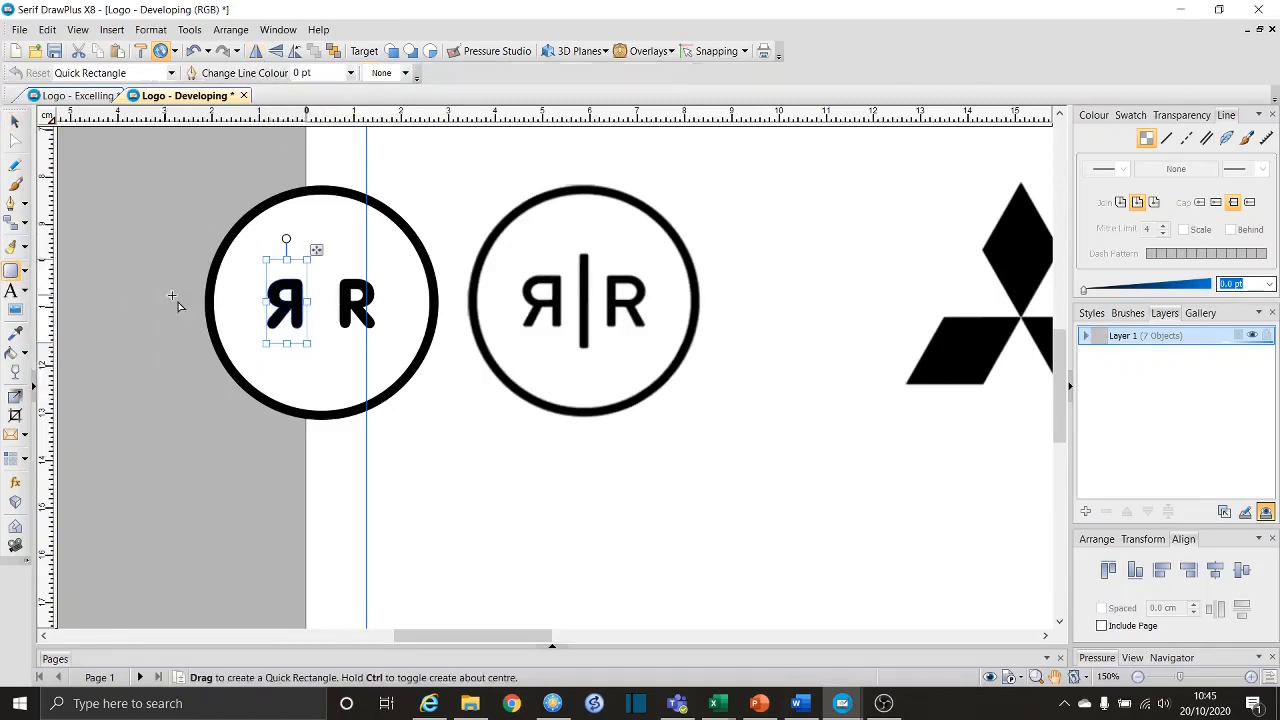
pyautogui.moveTo(316, 258)
pyautogui.mouseDown()
pyautogui.moveTo(336, 365)
pyautogui.moveTo(320, 359)
pyautogui.mouseUp()
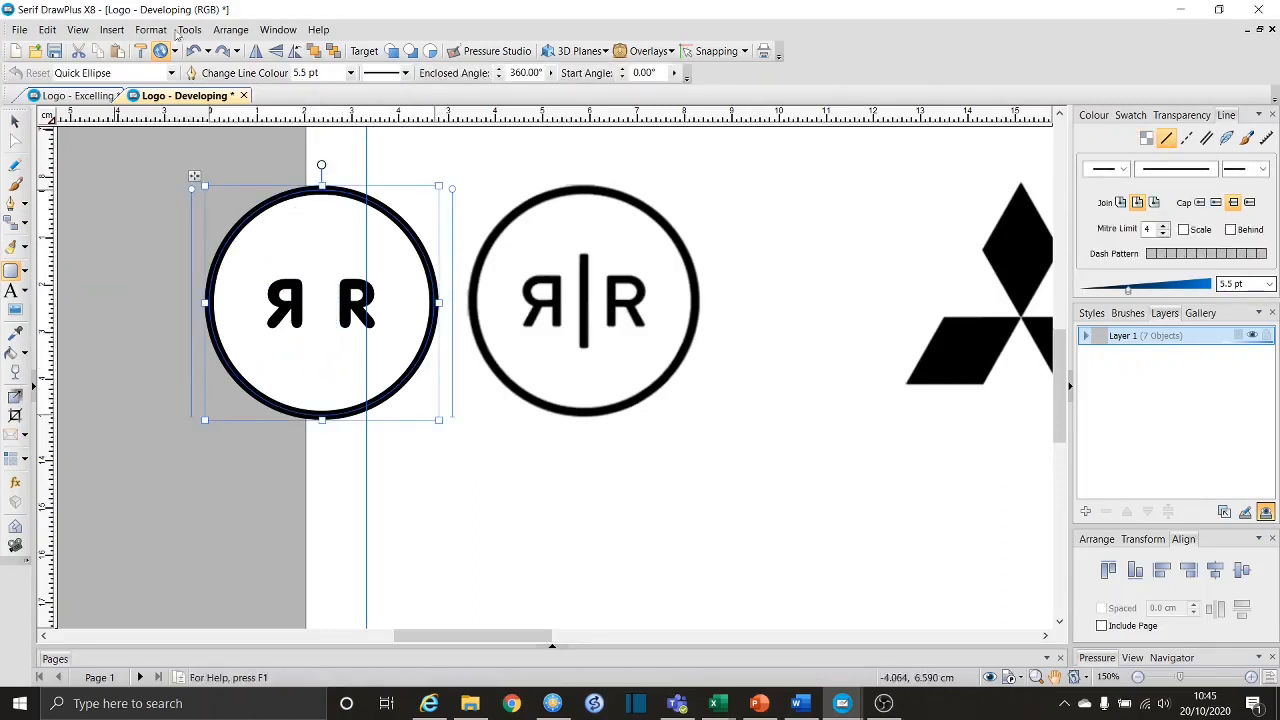
# - Send the circle to the back and add a thin vertical Quick Rectangle bar about 1.9 cm tall between the two Rs
pyautogui.click(336, 52)
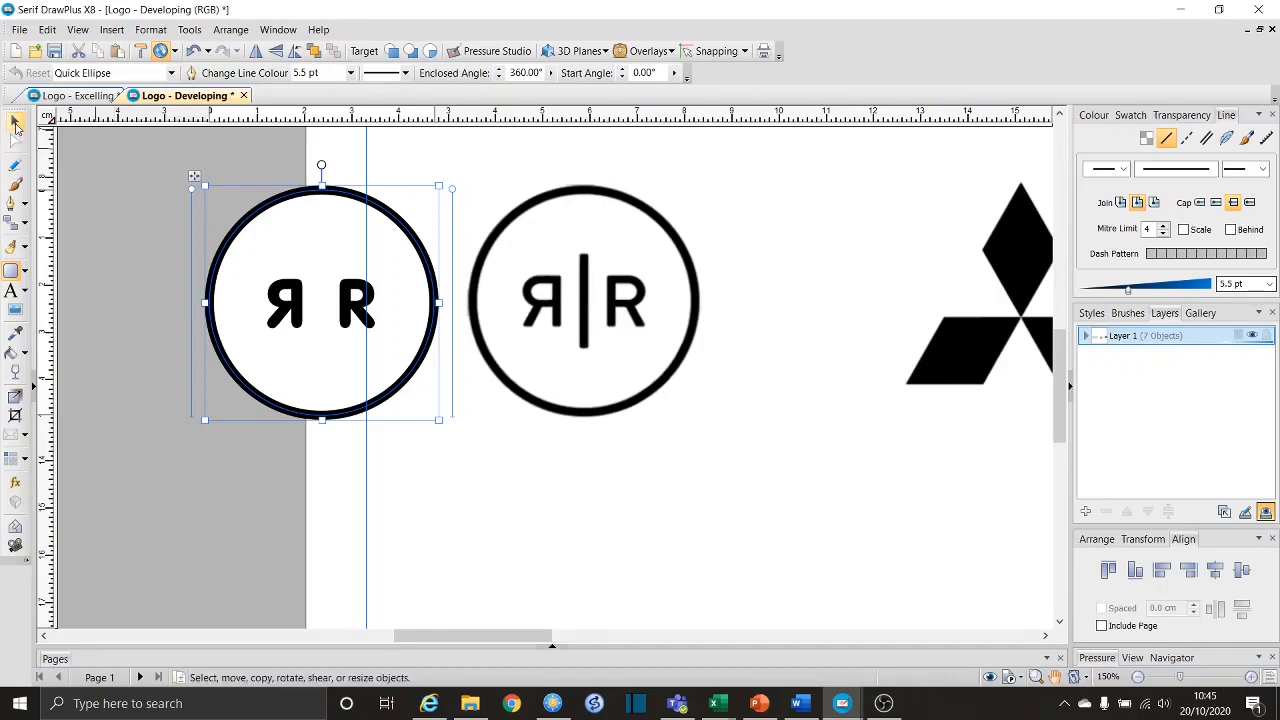
pyautogui.click(475, 457)
pyautogui.click(10, 270)
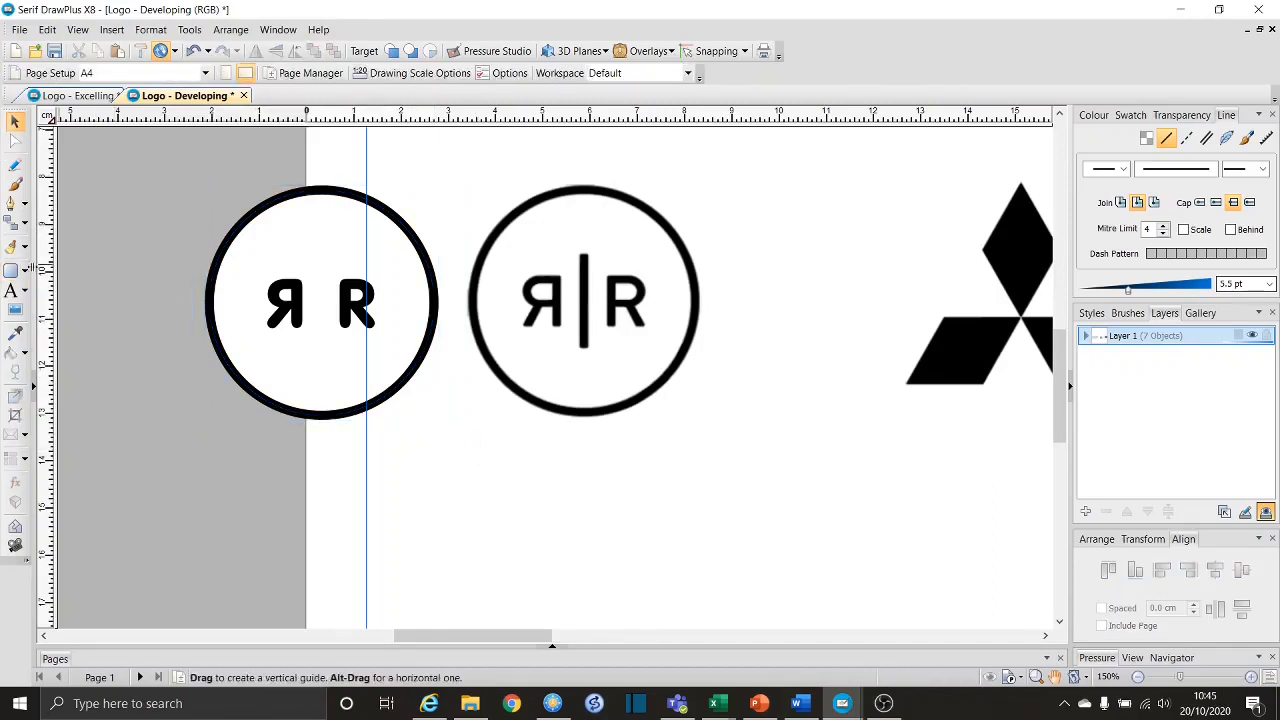
pyautogui.moveTo(479, 441); pyautogui.dragTo(494, 540)
pyautogui.click(14, 120)
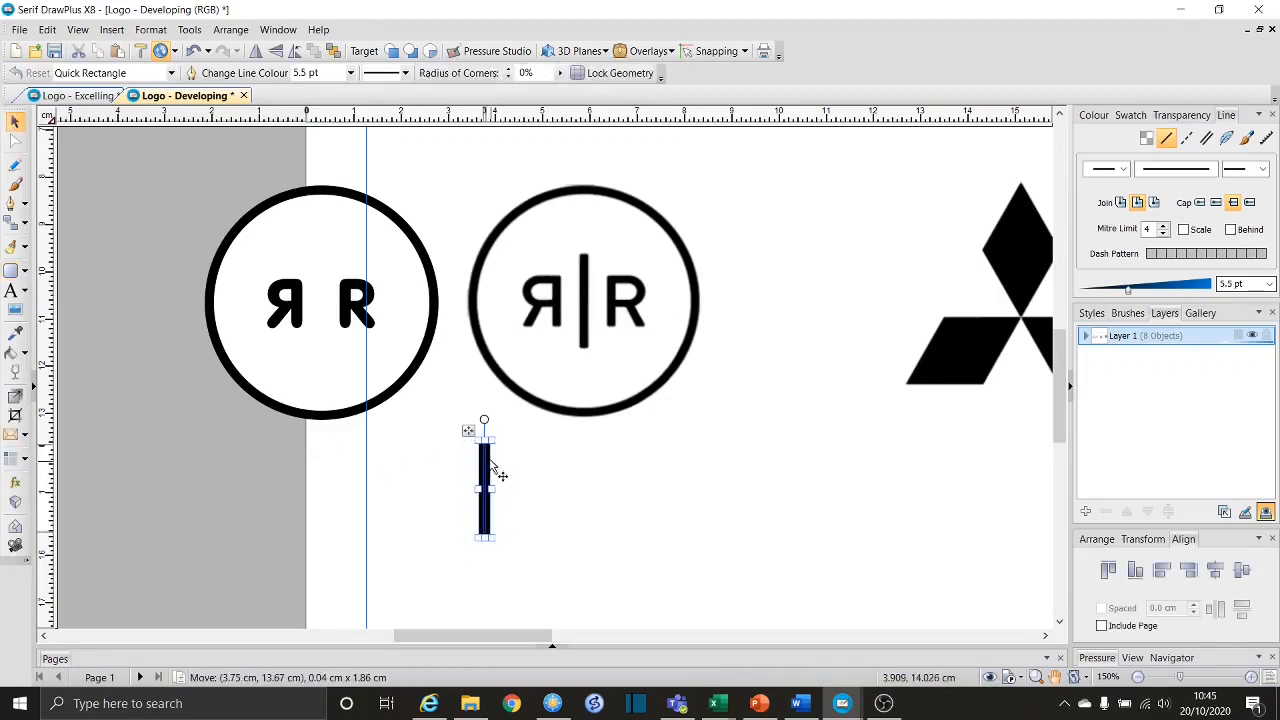
pyautogui.moveTo(489, 470); pyautogui.dragTo(325, 281)
pyautogui.click(820, 237)
# - Trace the upper diamond of the three-diamond logo with the Pen tool as a closed four-point shape
pyautogui.hscroll(5, 491, 320)
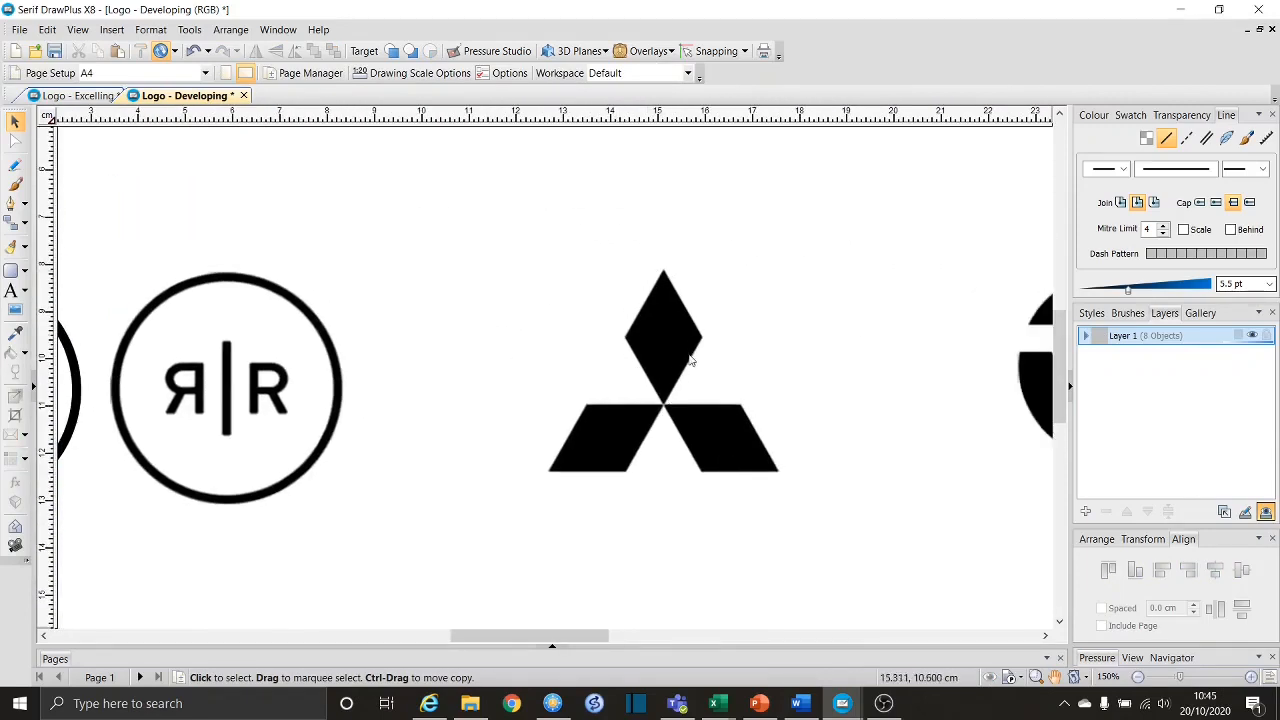
pyautogui.click(11, 205)
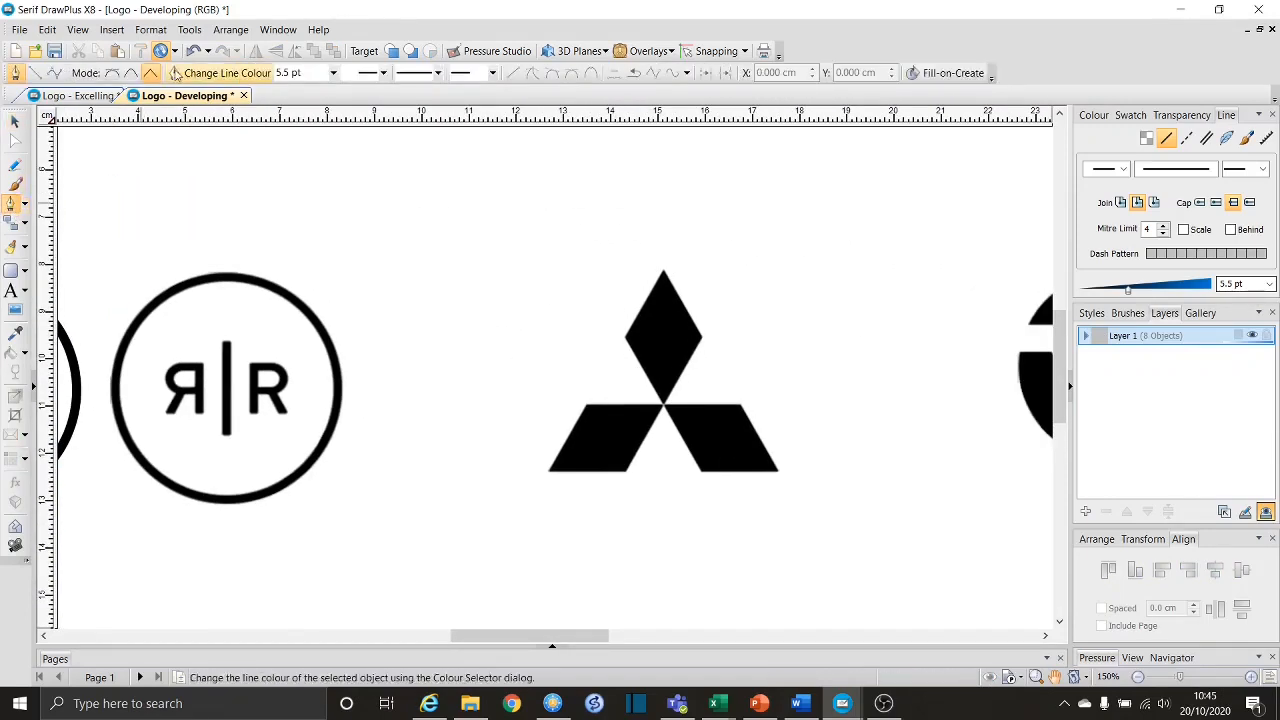
pyautogui.click(662, 272)
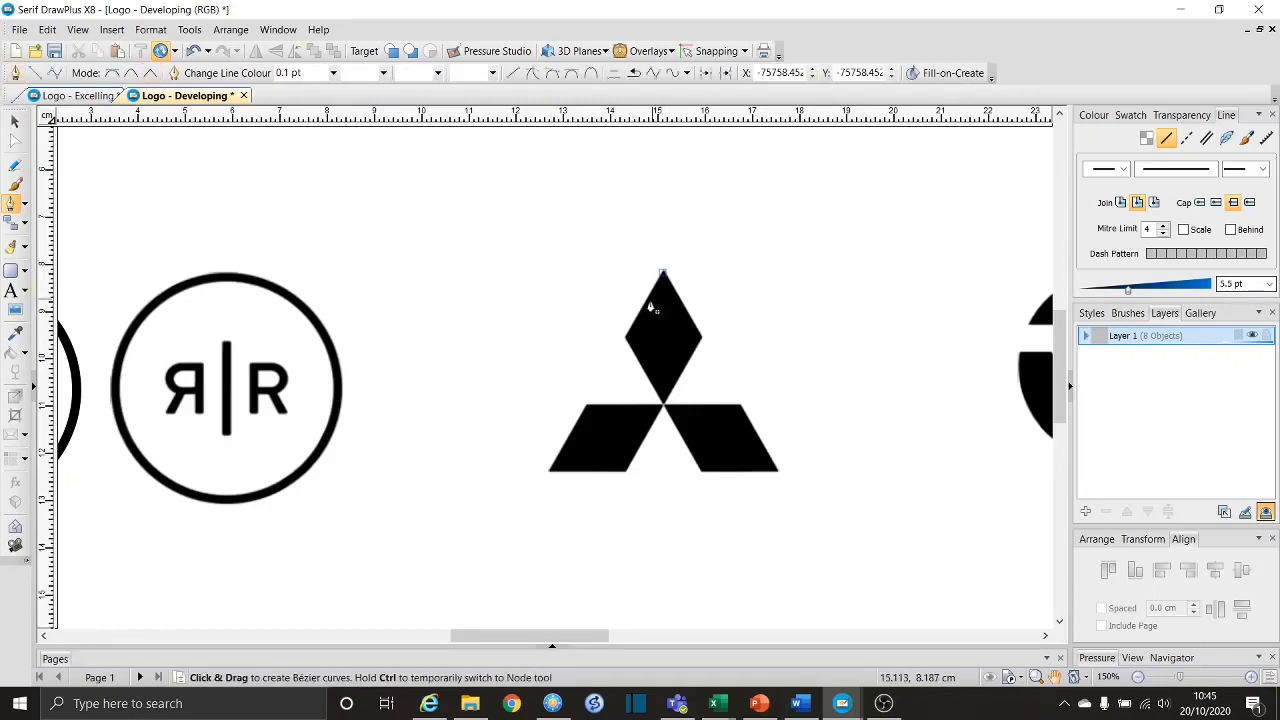
pyautogui.click(622, 338)
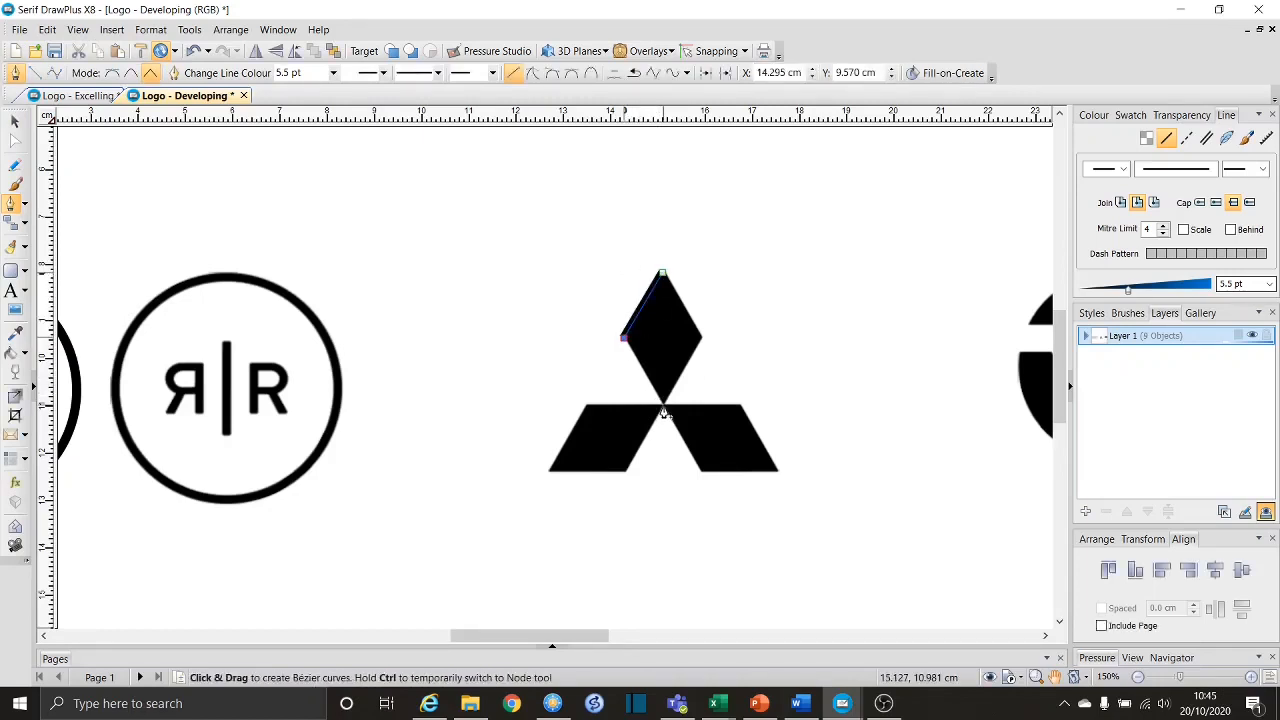
pyautogui.click(662, 404)
pyautogui.click(702, 338)
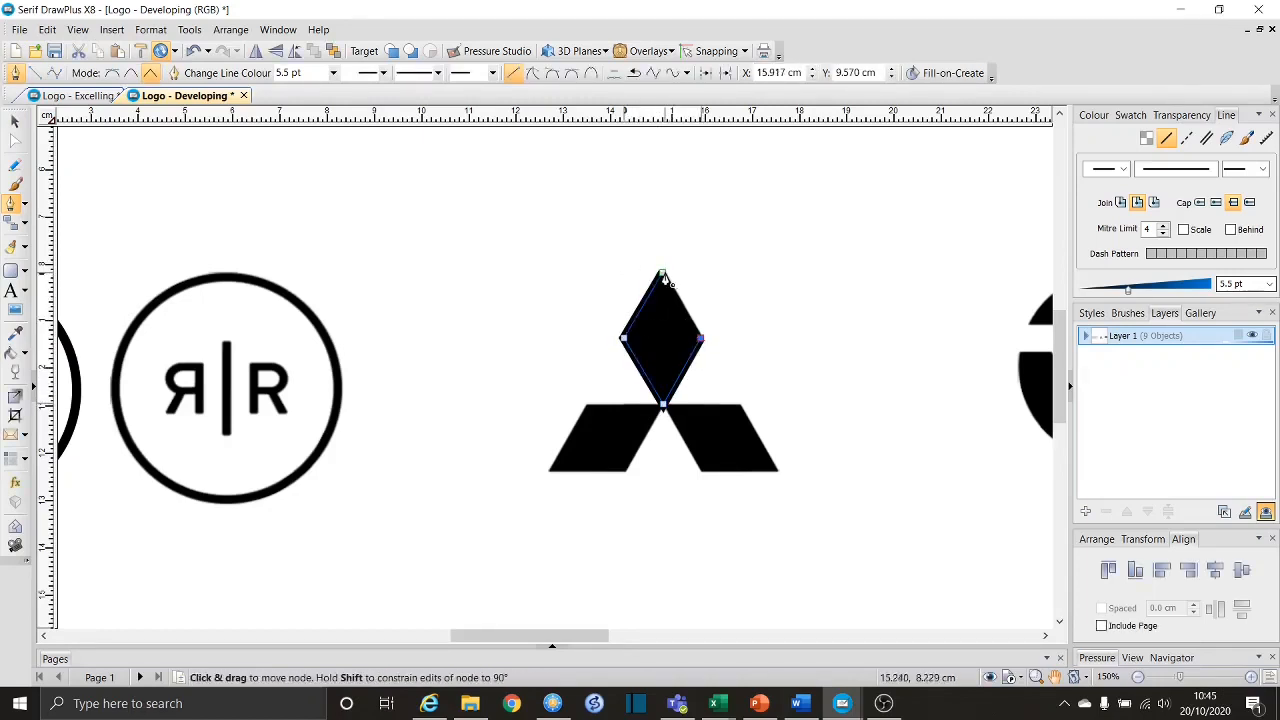
pyautogui.click(662, 271)
# - Fill the traced diamond with red and move it off the original, just to its right
pyautogui.click(1094, 116)
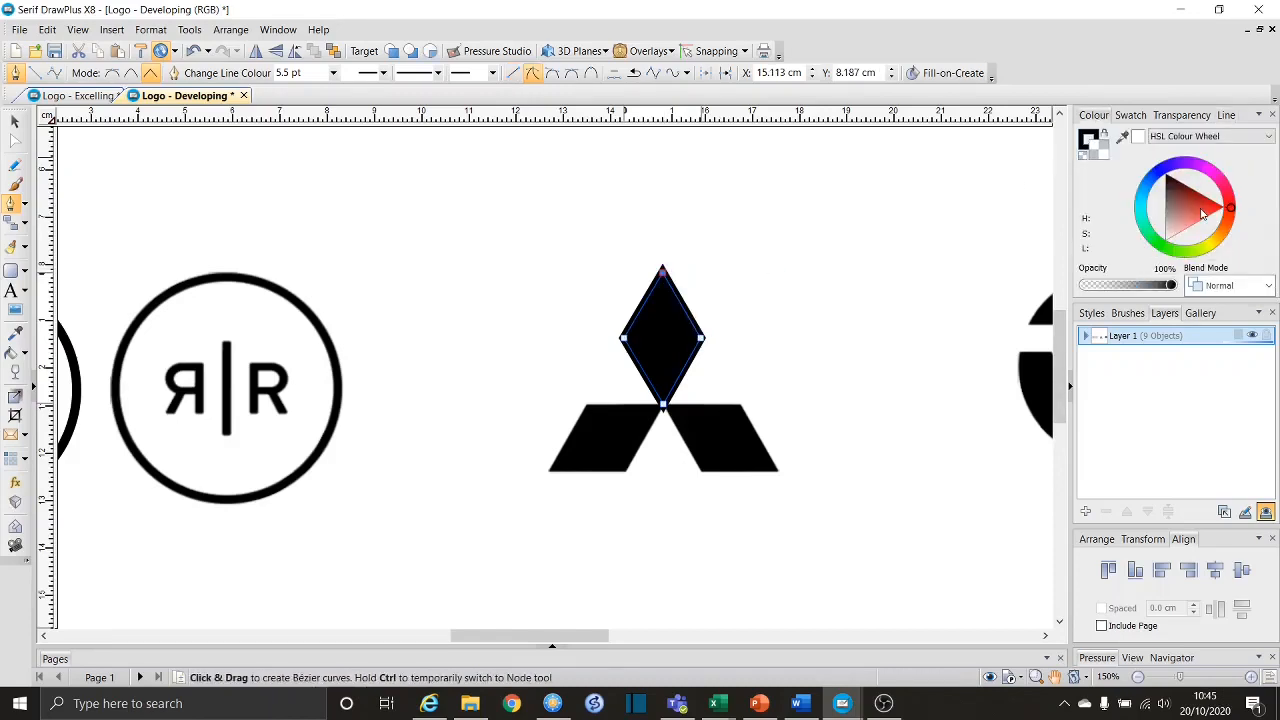
pyautogui.click(1203, 213)
pyautogui.click(15, 121)
pyautogui.moveTo(692, 327); pyautogui.dragTo(800, 311)
# - Draw a Quick Ellipse circle about 3.9 by 4 cm matching the W logo's outer circle, and place it right of the logo
pyautogui.moveTo(776, 388); pyautogui.dragTo(386, 349)
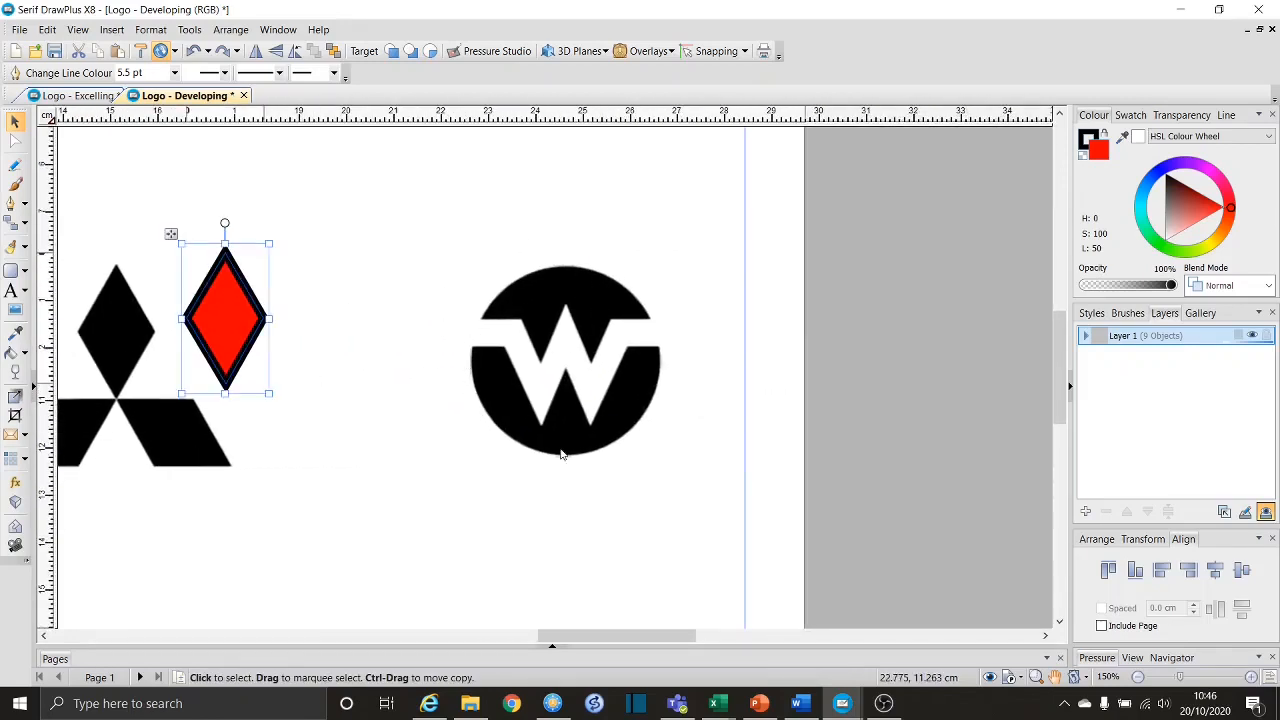
pyautogui.click(25, 271)
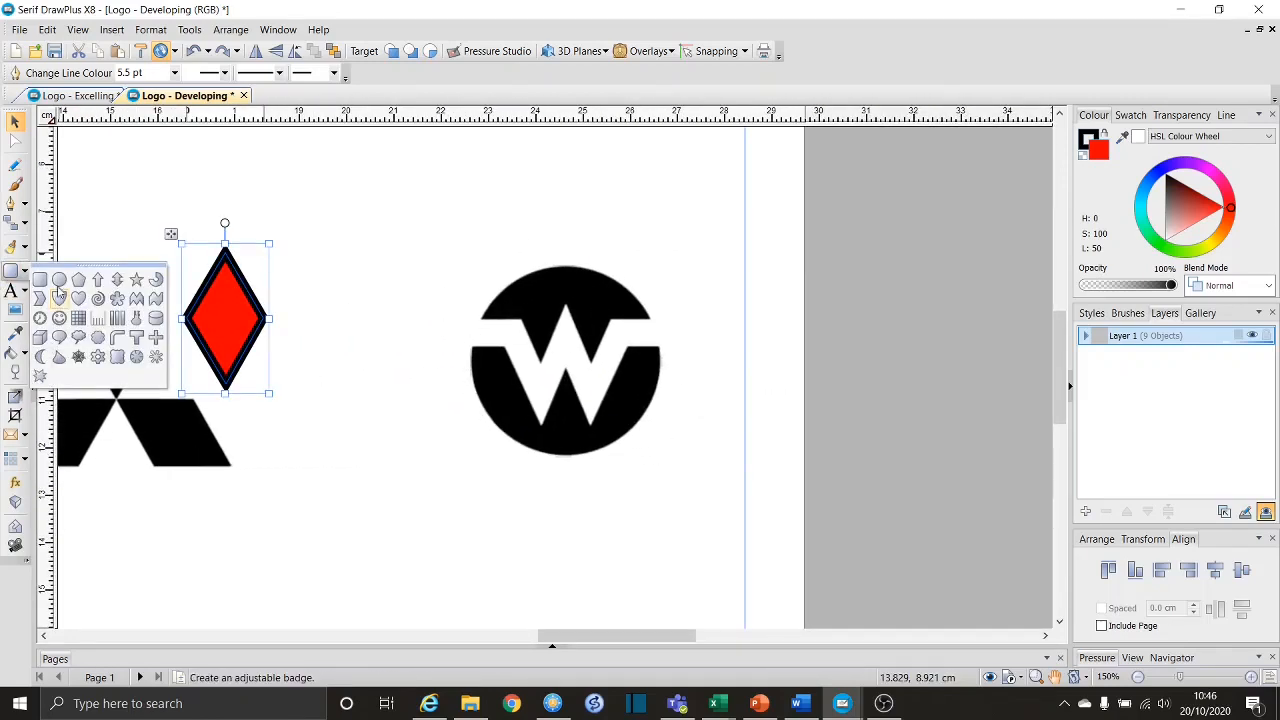
pyautogui.click(60, 280)
pyautogui.moveTo(454, 256); pyautogui.dragTo(661, 458)
pyautogui.click(15, 121)
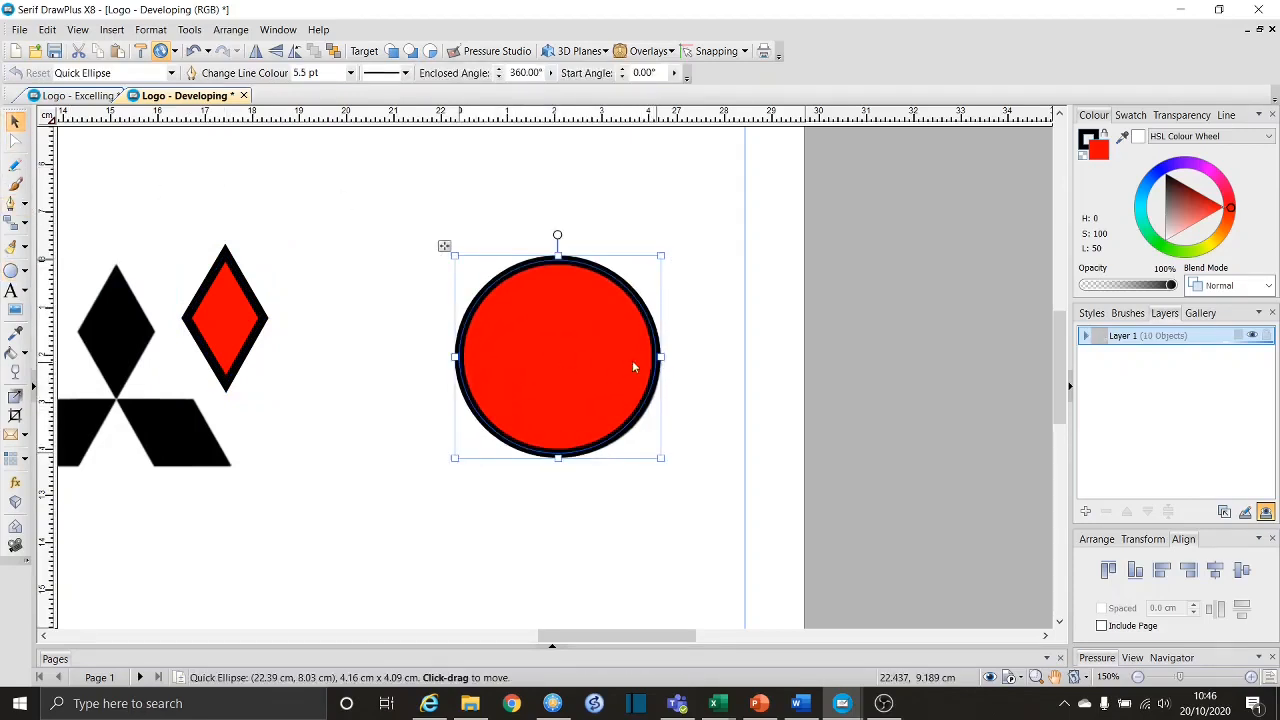
pyautogui.moveTo(625, 349)
pyautogui.mouseDown()
pyautogui.moveTo(637, 361)
pyautogui.moveTo(646, 351)
pyautogui.mouseUp()
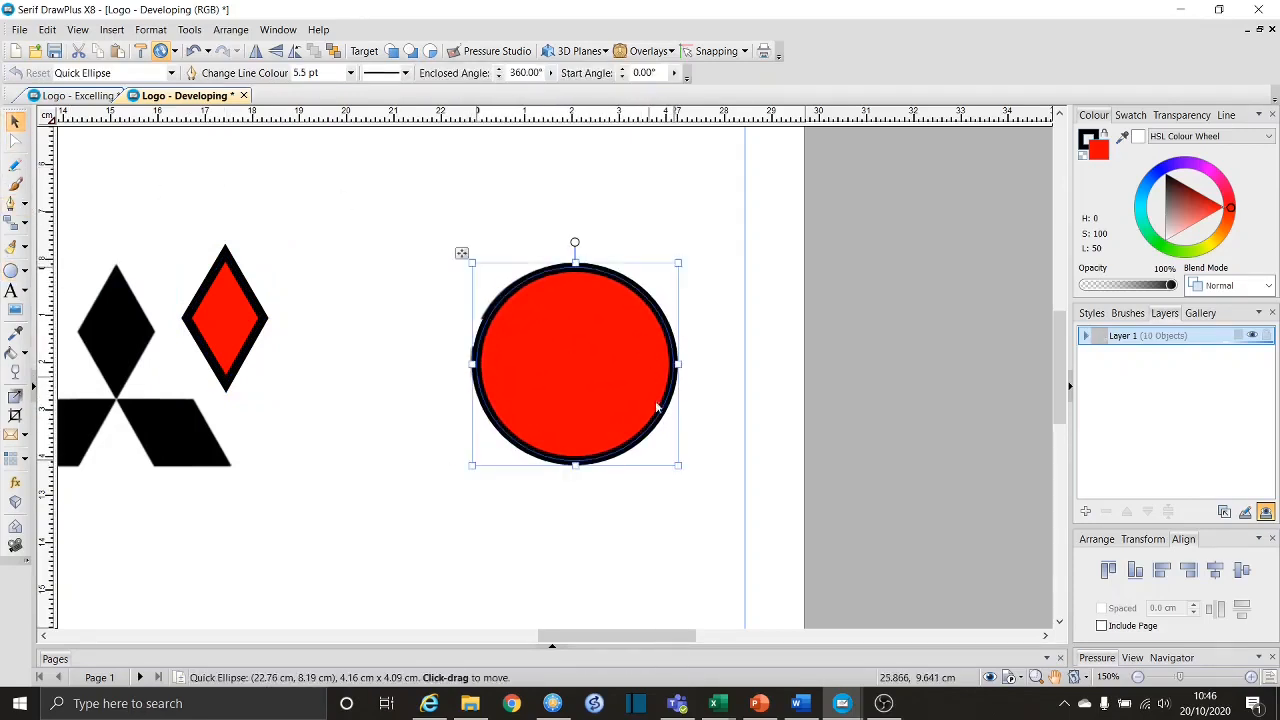
pyautogui.moveTo(676, 466); pyautogui.dragTo(664, 461)
pyautogui.moveTo(603, 396); pyautogui.dragTo(870, 375)
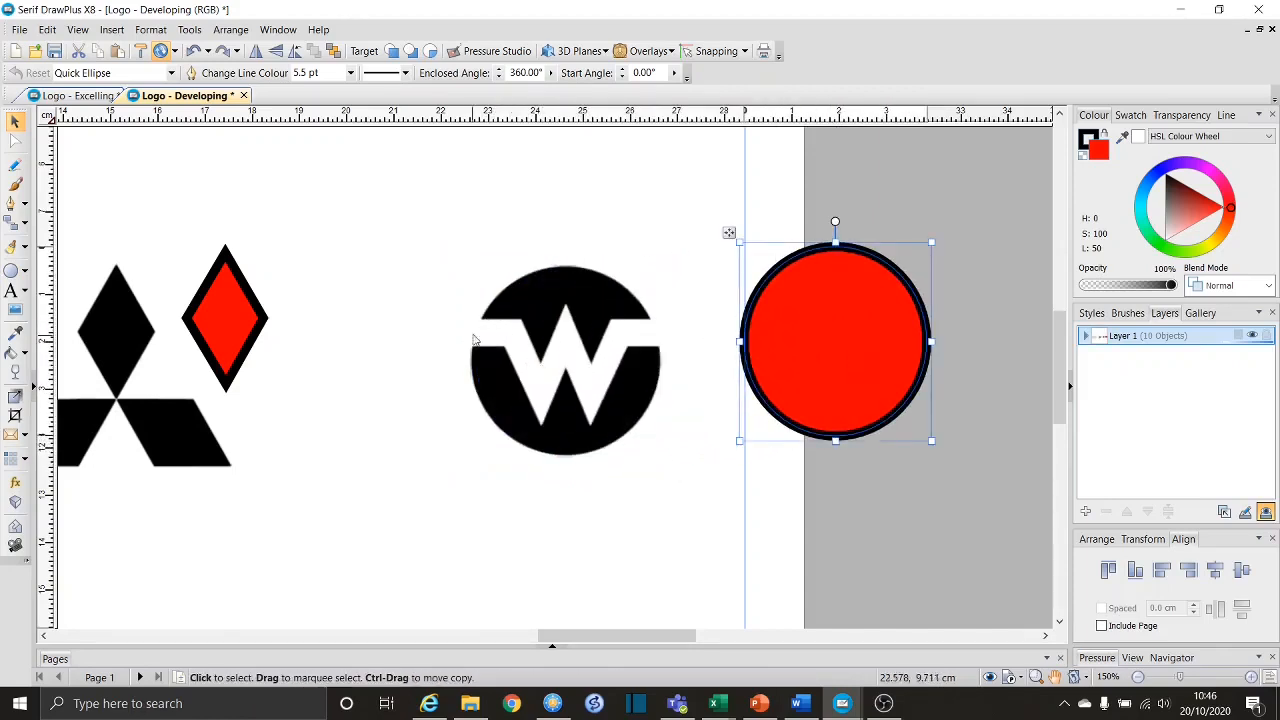
# - Trace the white W band of the round logo, including both side arms, as one closed shape with the Pen tool
pyautogui.click(13, 204)
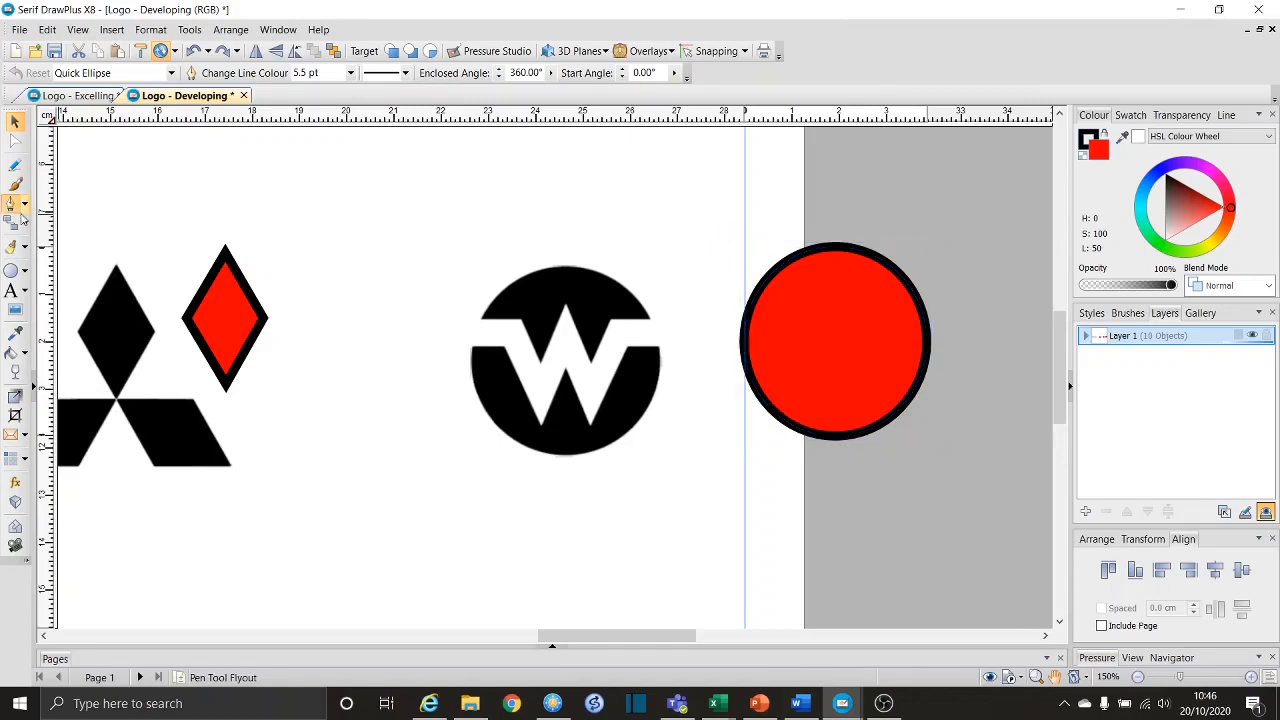
pyautogui.click(473, 347)
pyautogui.click(479, 320)
pyautogui.click(520, 321)
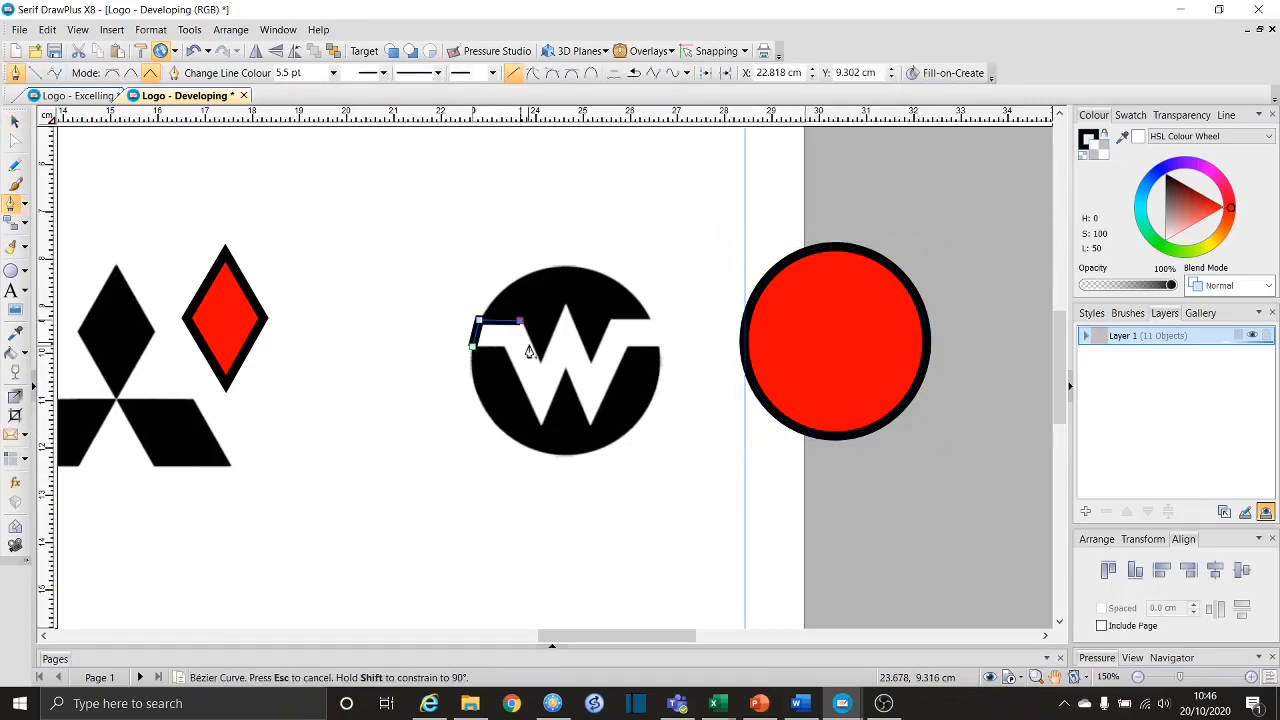
pyautogui.click(539, 359)
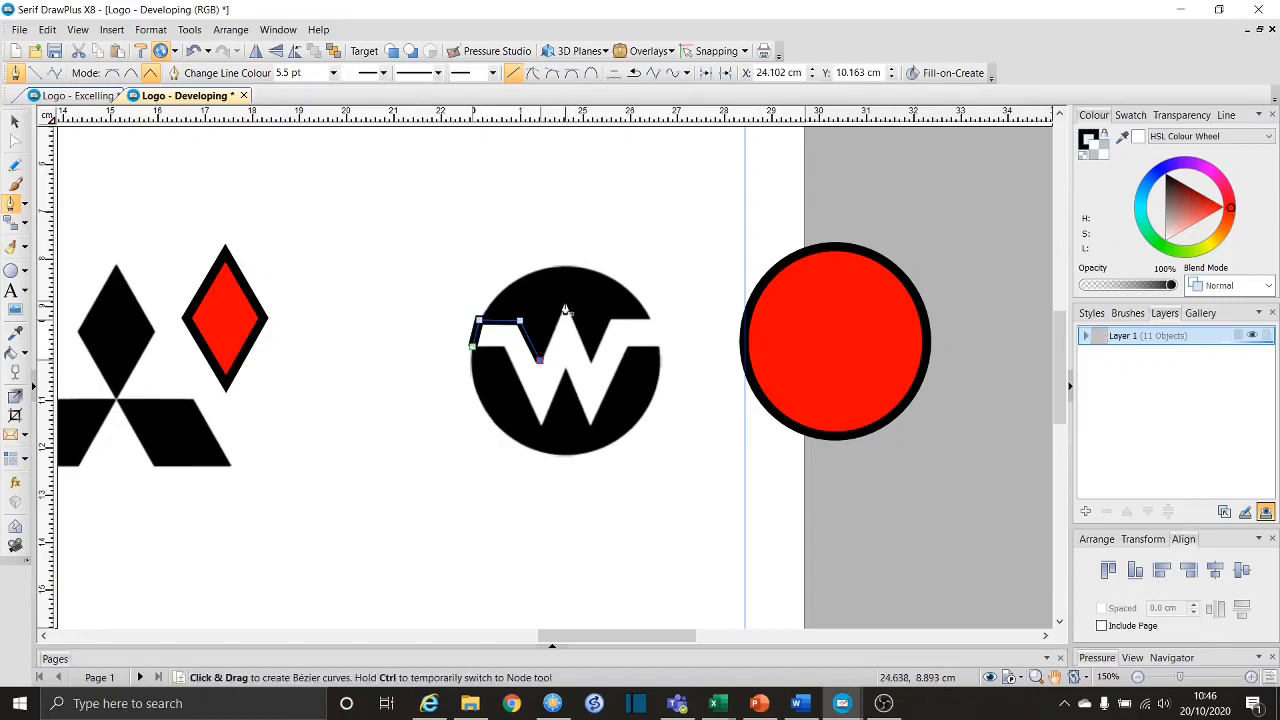
pyautogui.click(564, 301)
pyautogui.click(592, 355)
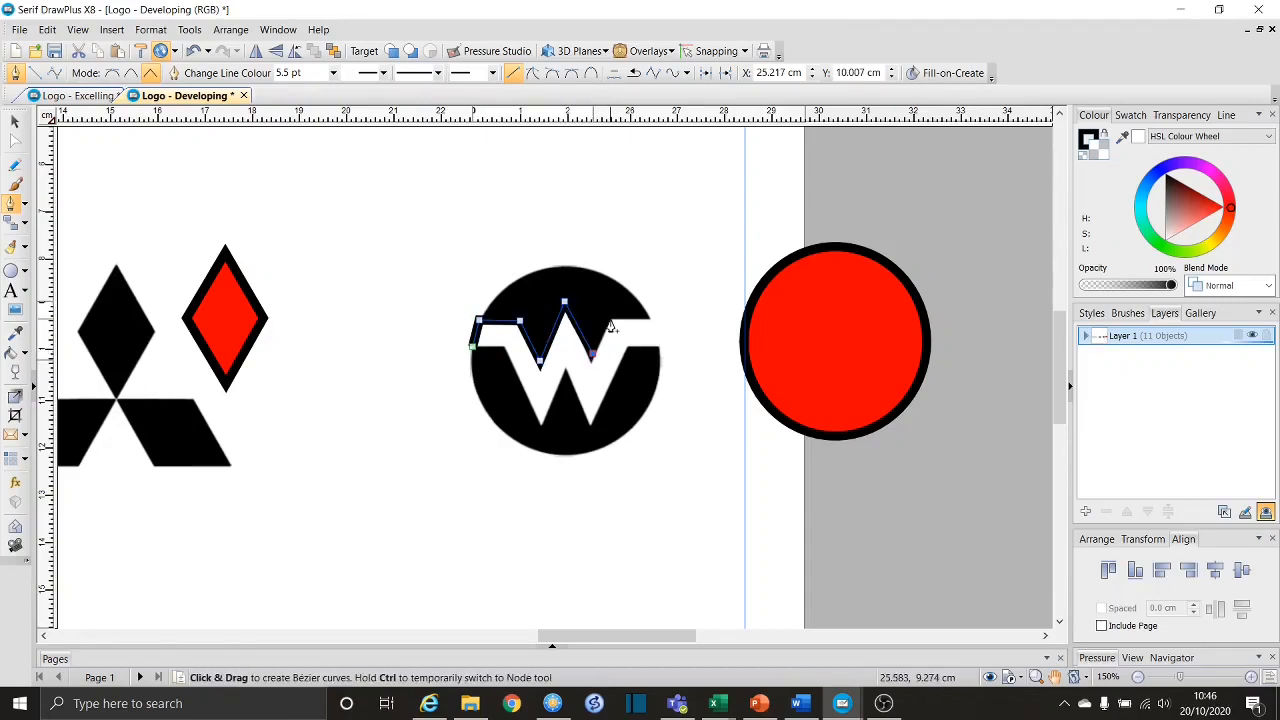
pyautogui.click(649, 323)
pyautogui.click(659, 346)
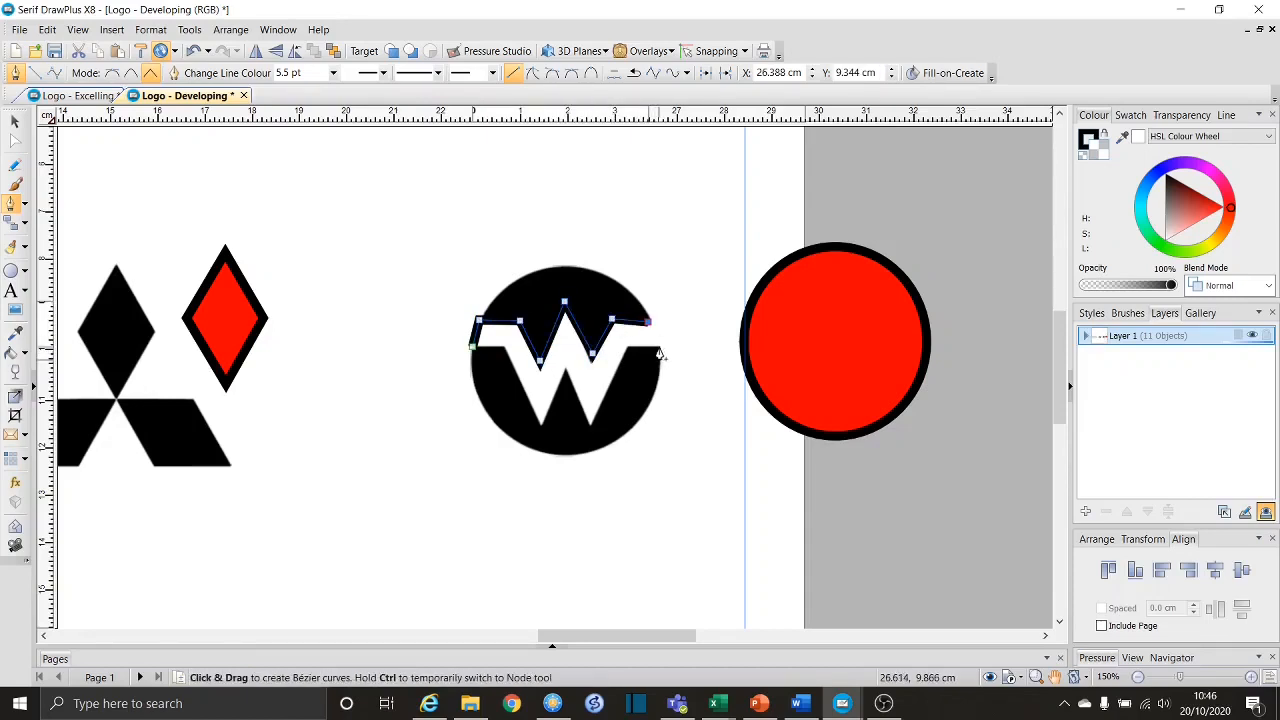
pyautogui.click(626, 348)
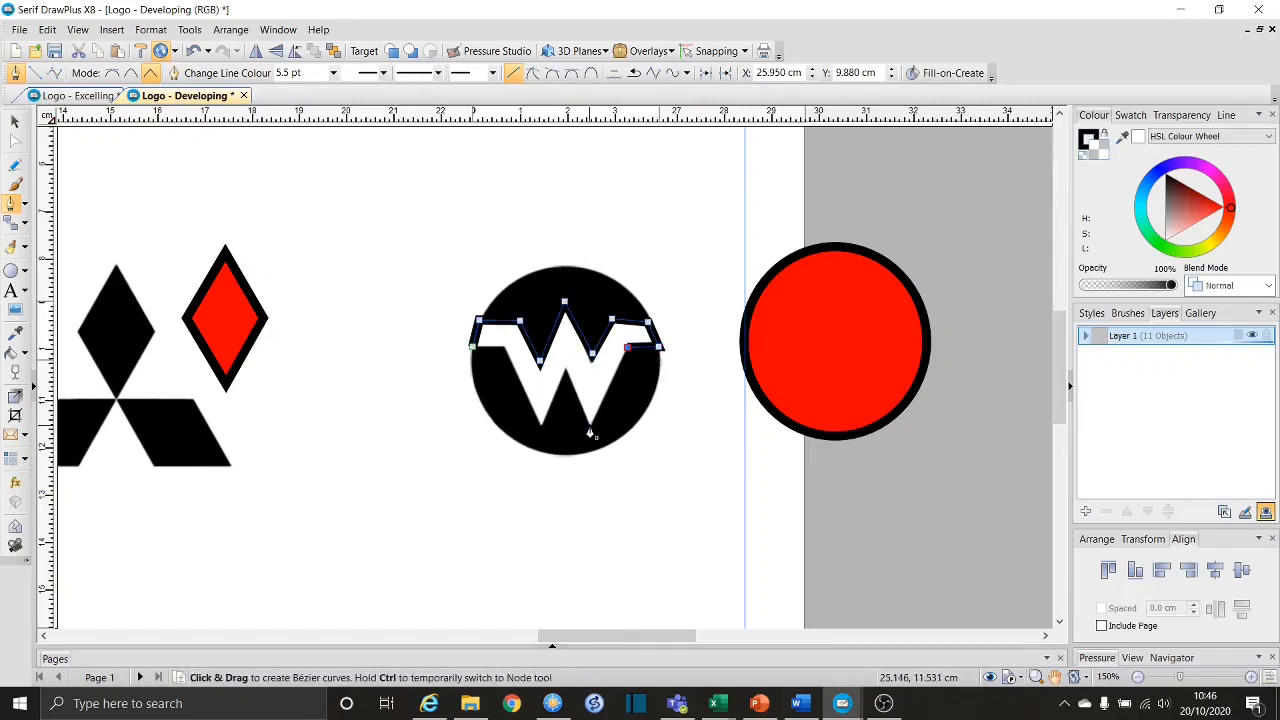
pyautogui.click(589, 426)
pyautogui.click(565, 372)
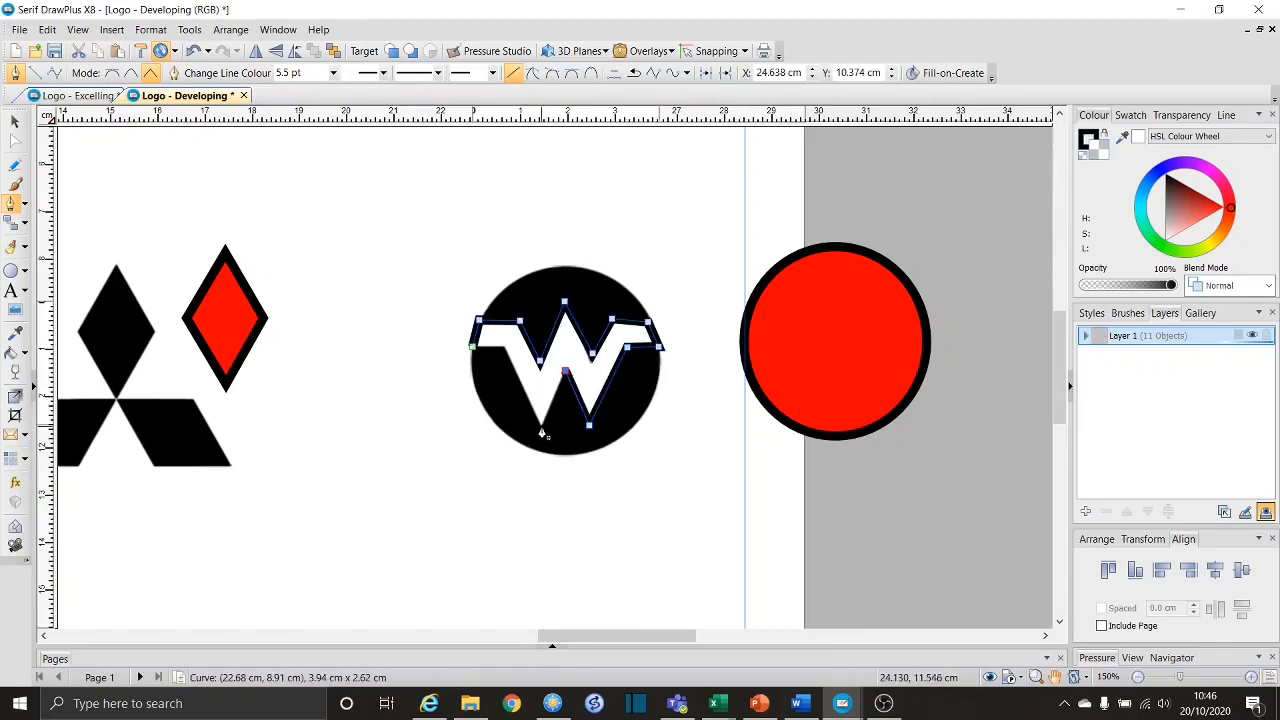
pyautogui.click(541, 427)
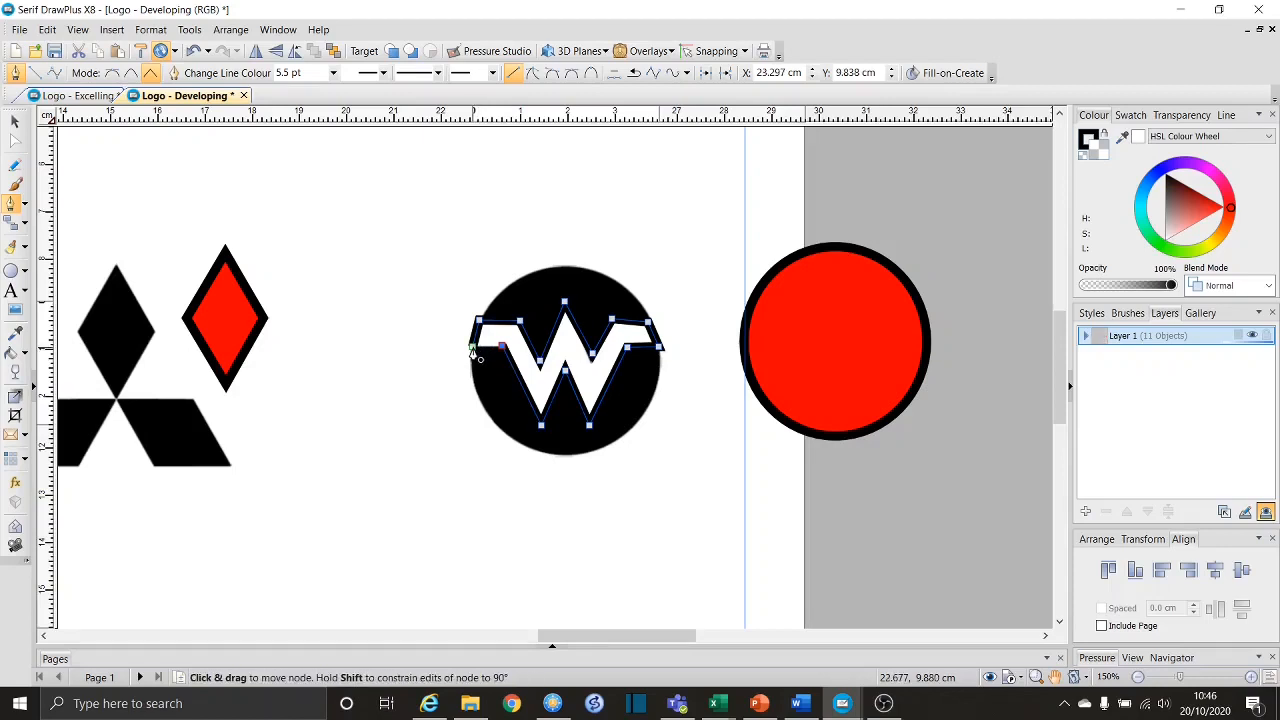
pyautogui.click(473, 347)
# - Give the traced W a white fill with no outline and move it onto the red circle
pyautogui.click(16, 124)
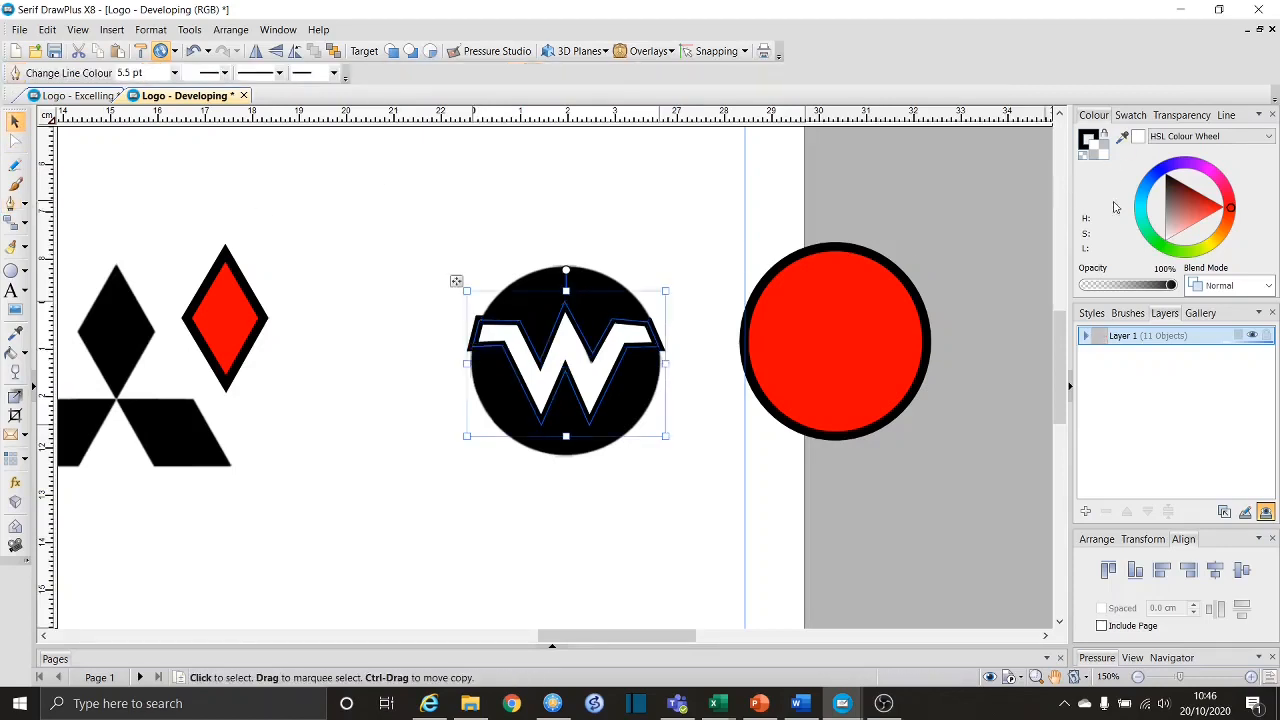
pyautogui.click(1087, 161)
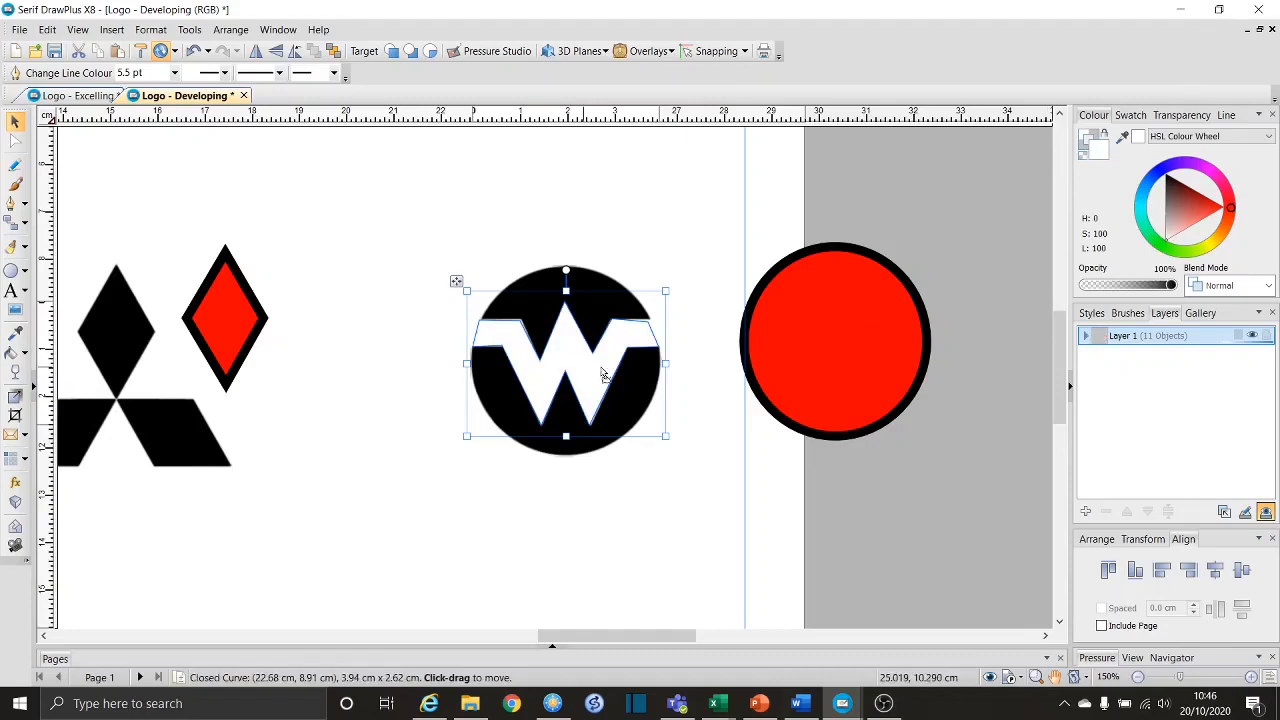
pyautogui.moveTo(600, 372); pyautogui.dragTo(861, 372)
# - Remove the outline of the red circle behind the W and fill the circle with black
pyautogui.click(830, 258)
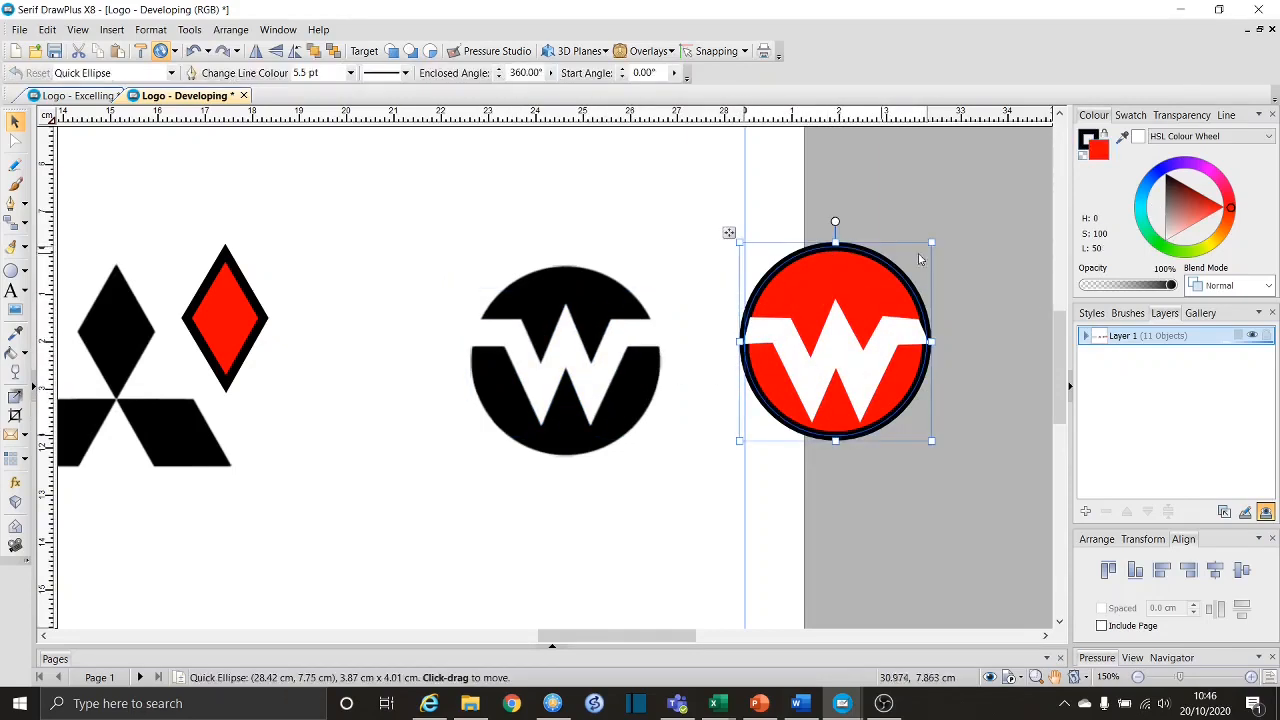
pyautogui.click(1082, 158)
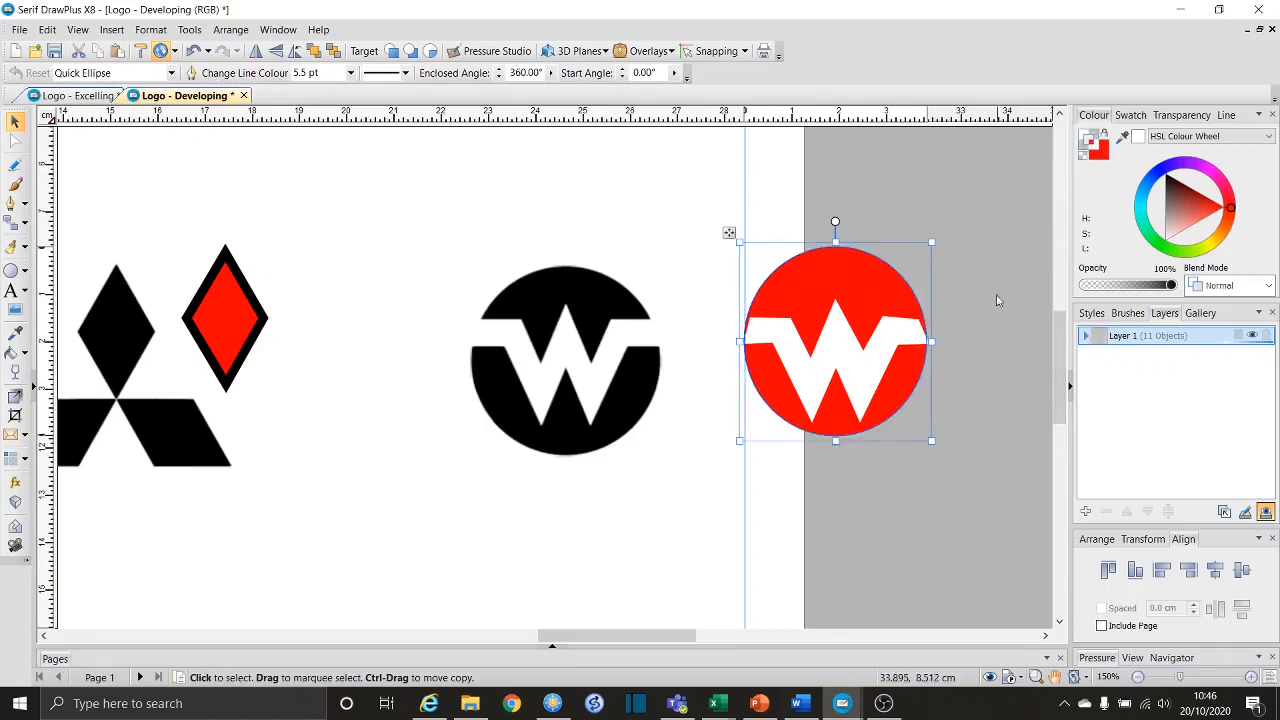
pyautogui.click(1167, 178)
pyautogui.click(1023, 248)
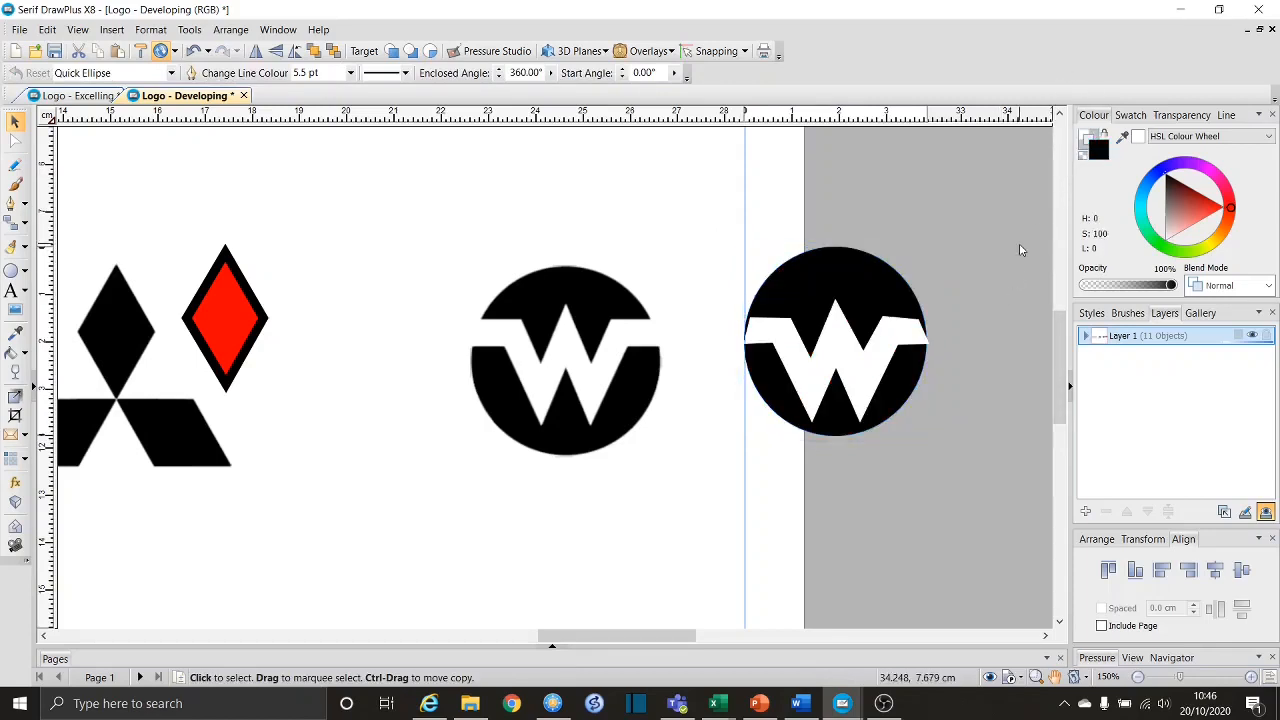
# - Adjust the nodes at the W's left end and curve its end segment to follow the black circle's edge
pyautogui.click(877, 355)
pyautogui.scroll(3, 876, 355)
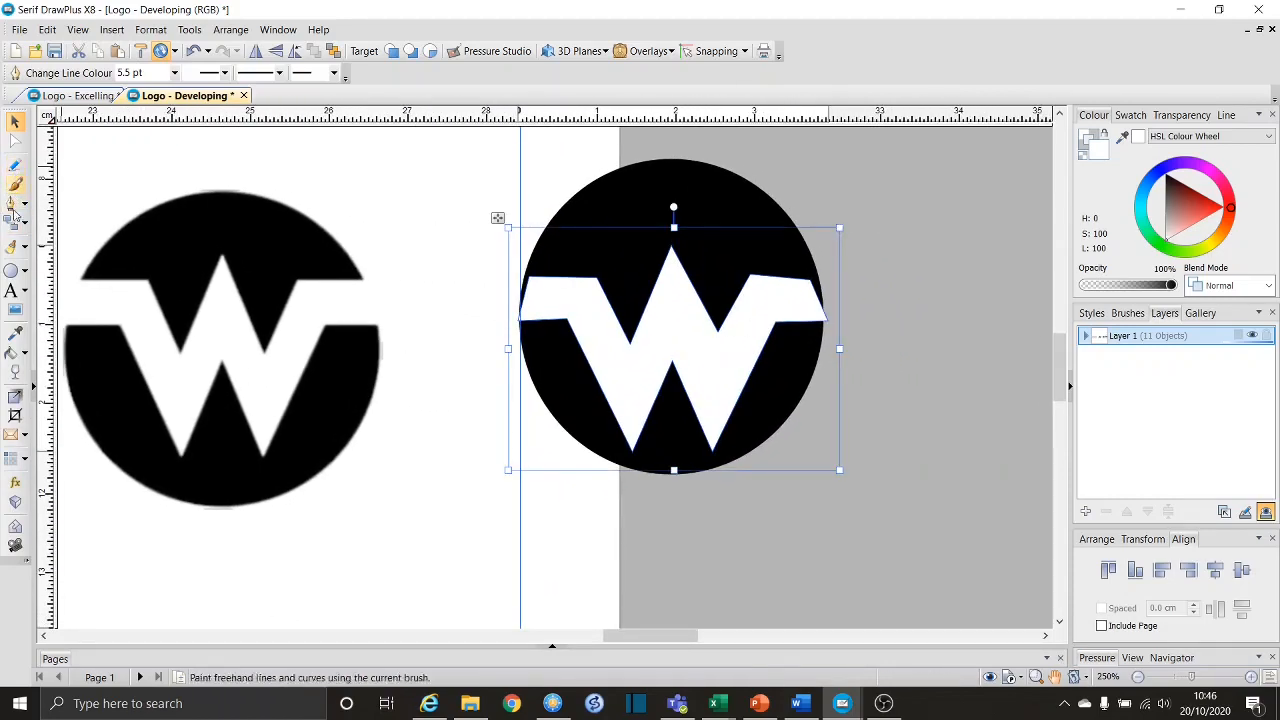
pyautogui.click(15, 140)
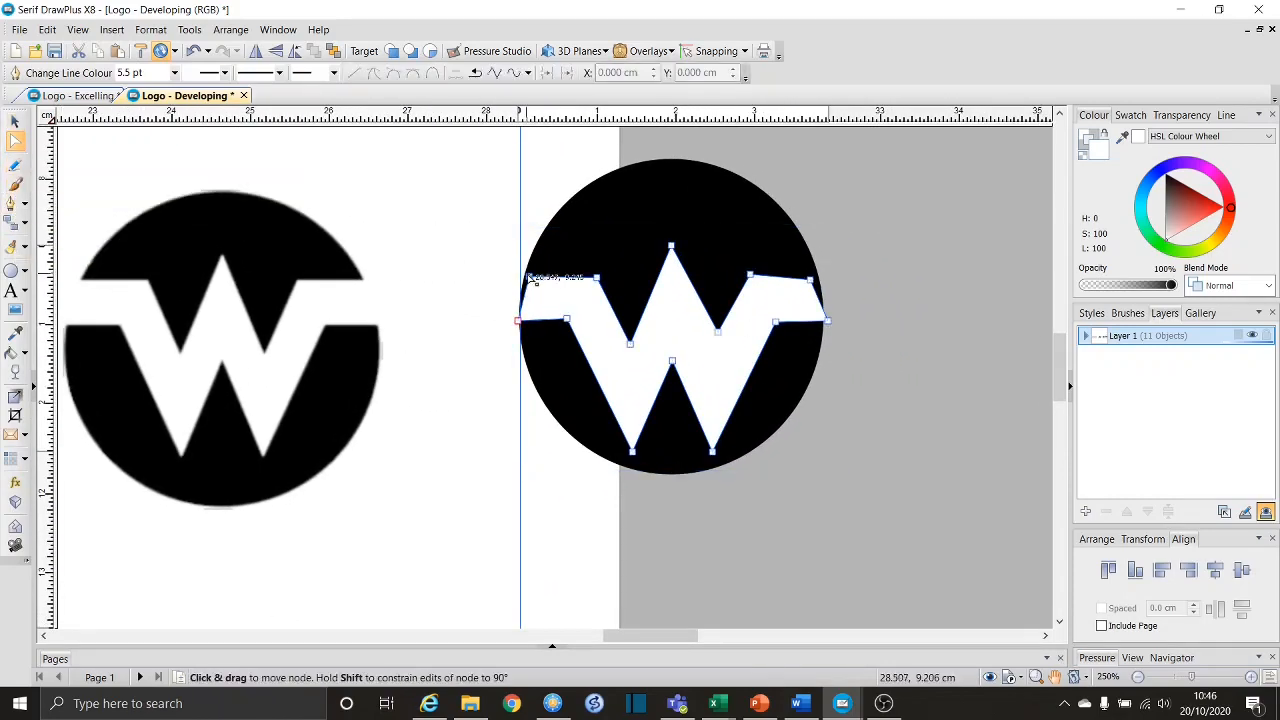
pyautogui.moveTo(522, 276); pyautogui.dragTo(520, 291)
pyautogui.scroll(4, 520, 291)
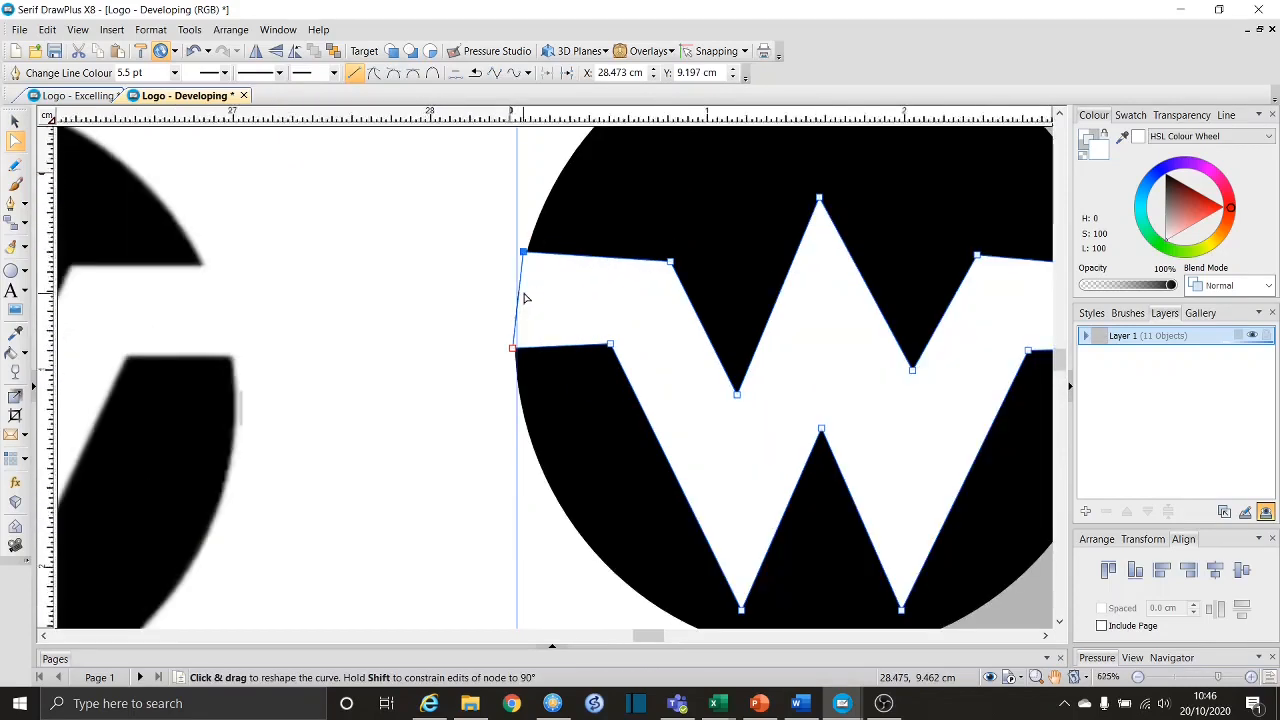
pyautogui.moveTo(522, 229); pyautogui.dragTo(529, 230)
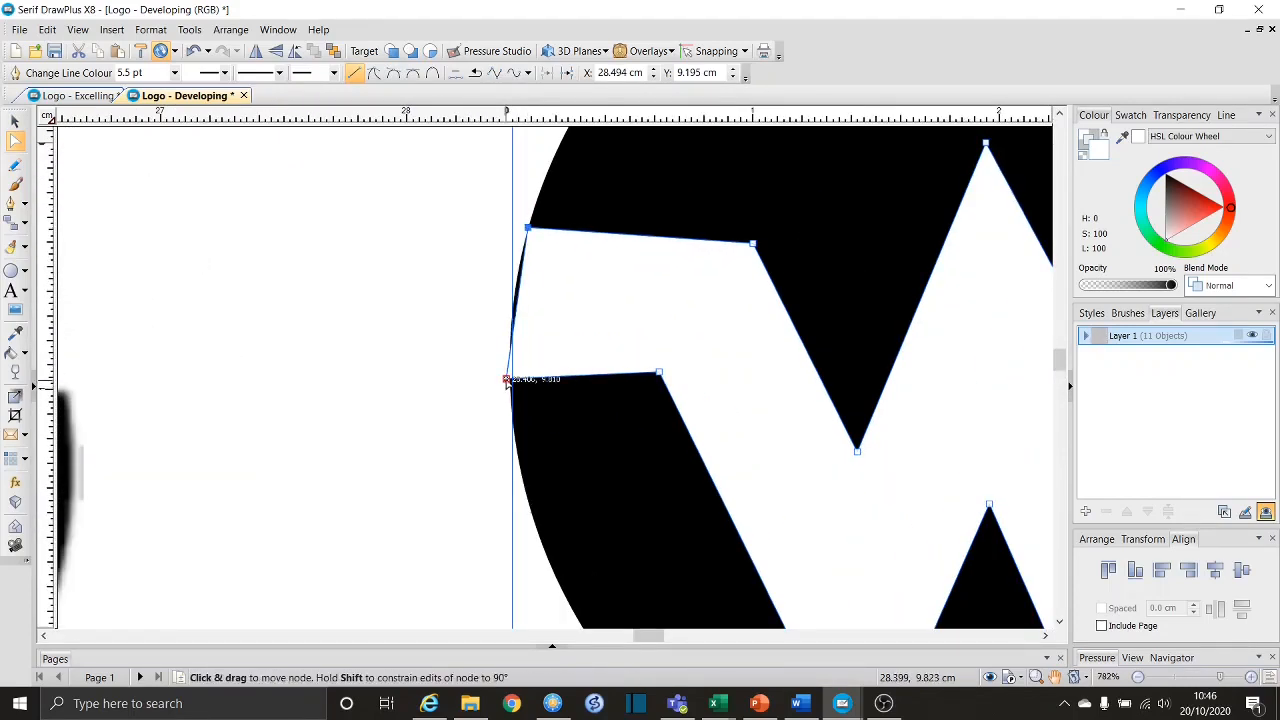
pyautogui.moveTo(507, 380); pyautogui.dragTo(512, 380)
pyautogui.moveTo(528, 303); pyautogui.dragTo(518, 306)
# - Move the W's right-end nodes onto the black circle's edge and curve the end segment to match it
pyautogui.hscroll(8, 631, 320)
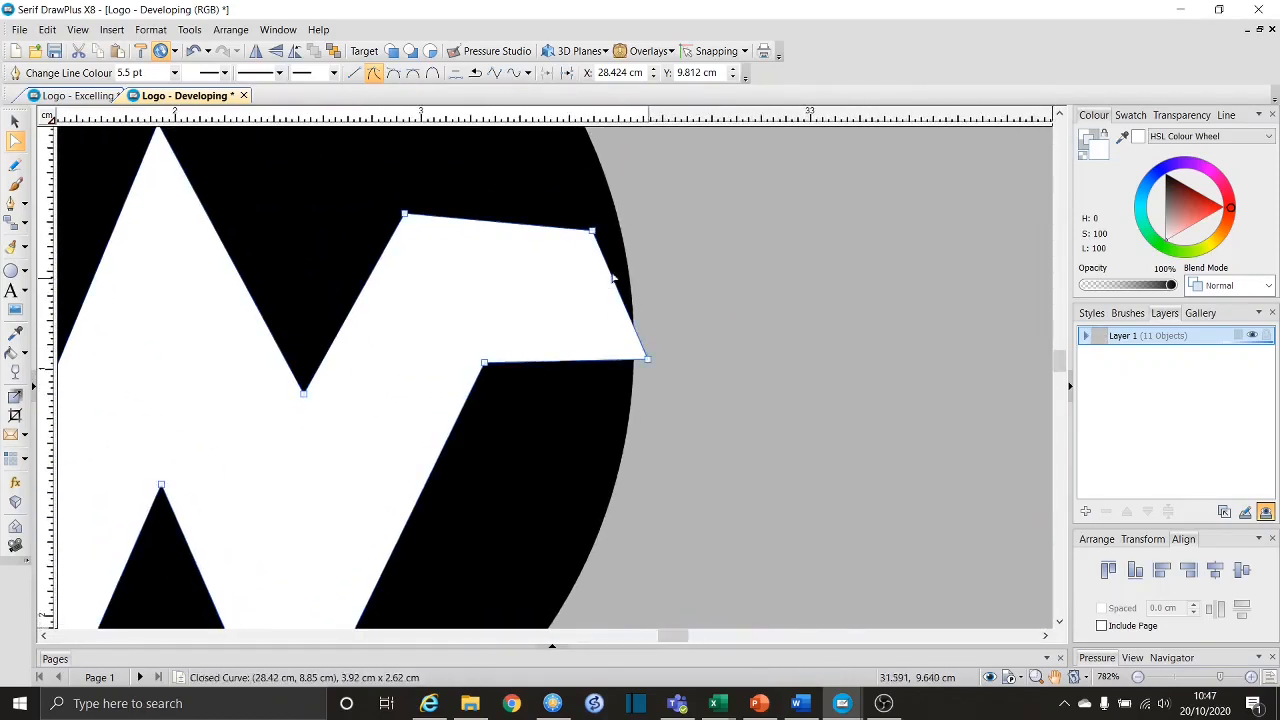
pyautogui.moveTo(592, 231); pyautogui.dragTo(619, 227)
pyautogui.moveTo(648, 359); pyautogui.dragTo(632, 362)
pyautogui.moveTo(629, 287); pyautogui.dragTo(631, 289)
pyautogui.click(497, 348)
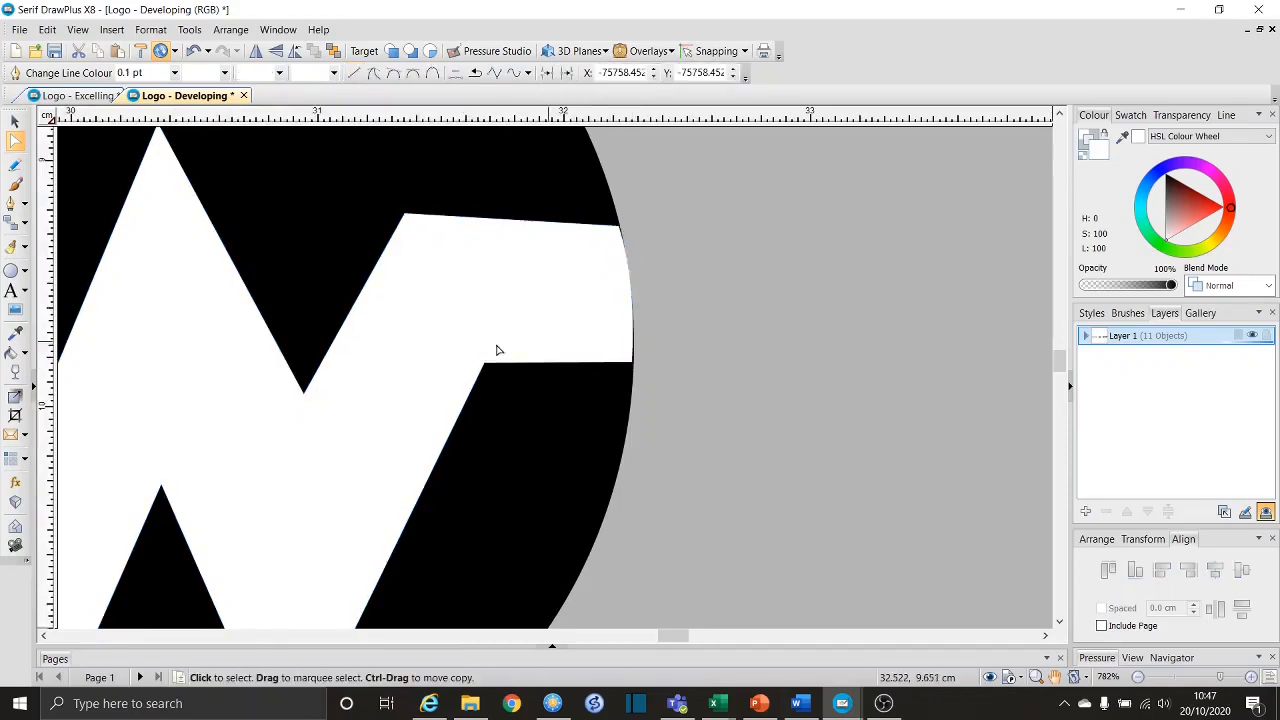
# - Add a node to the W's right end curve just above its lower corner and nudge that corner onto the black circle's edge
pyautogui.doubleClick(633, 336)
pyautogui.moveTo(633, 365); pyautogui.dragTo(635, 364)
pyautogui.click(523, 411)
pyautogui.scroll(-5, 493, 406)
pyautogui.moveTo(311, 424); pyautogui.dragTo(470, 397)
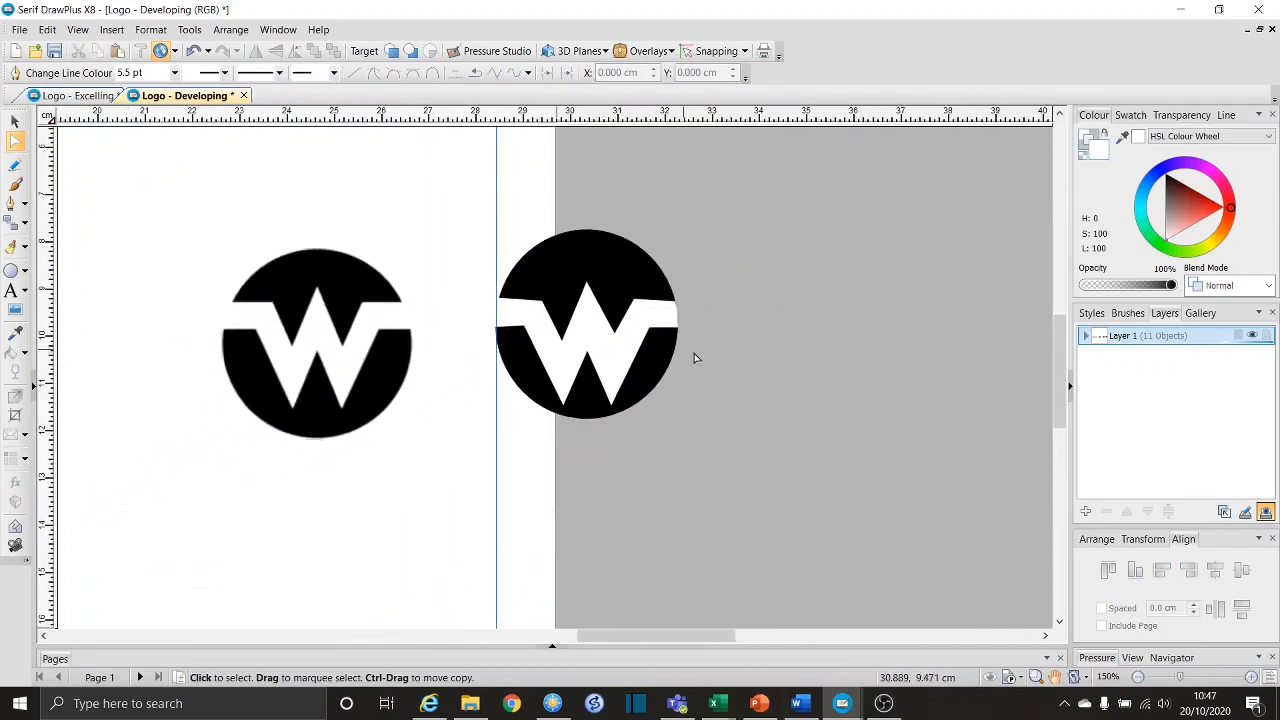
# - Fine-tune the added node on the W's right end so the white curve follows the circle's edge, and deselect the W
pyautogui.scroll(5, 683, 349)
pyautogui.scroll(2, 565, 378)
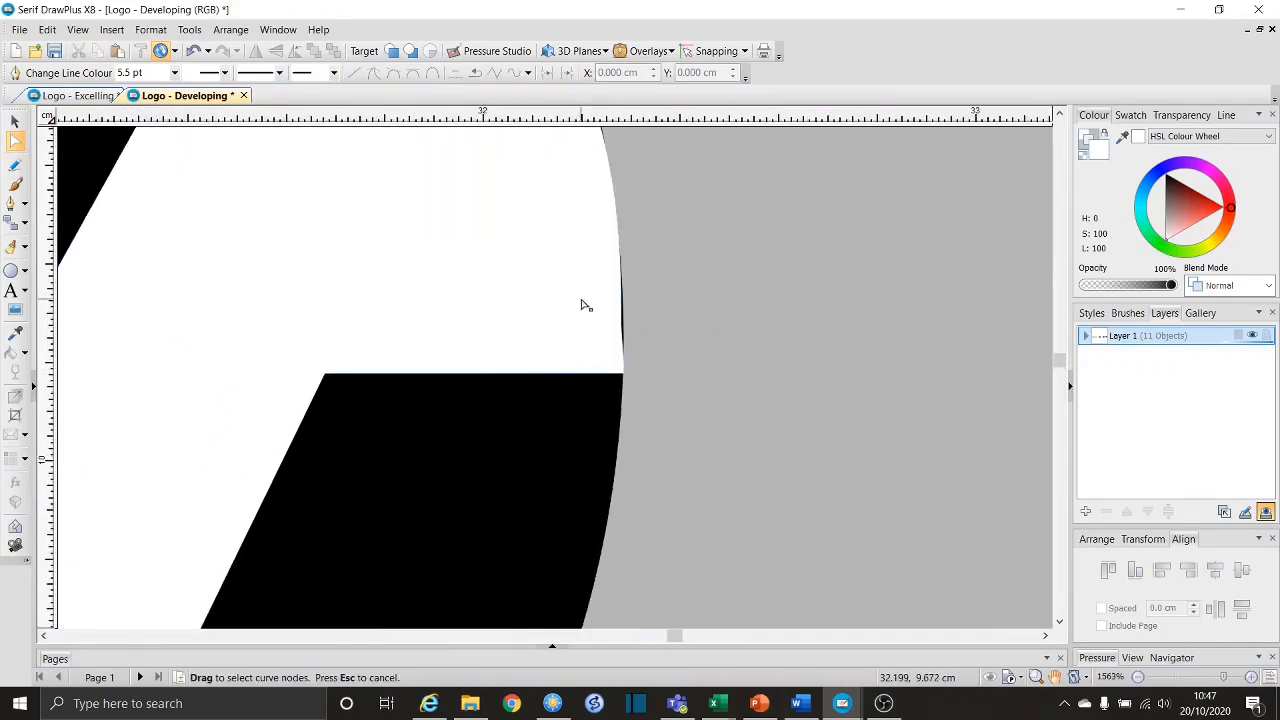
pyautogui.click(623, 323)
pyautogui.moveTo(623, 323); pyautogui.dragTo(623, 319)
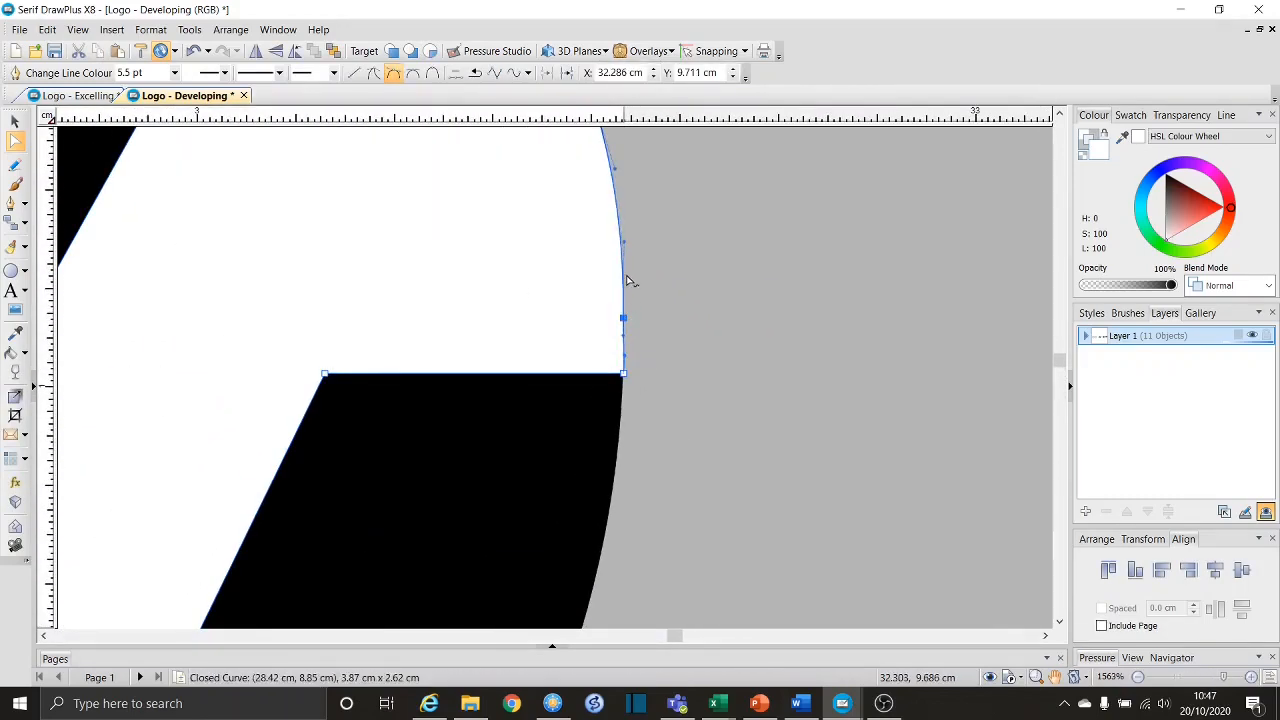
pyautogui.scroll(-5, 763, 271)
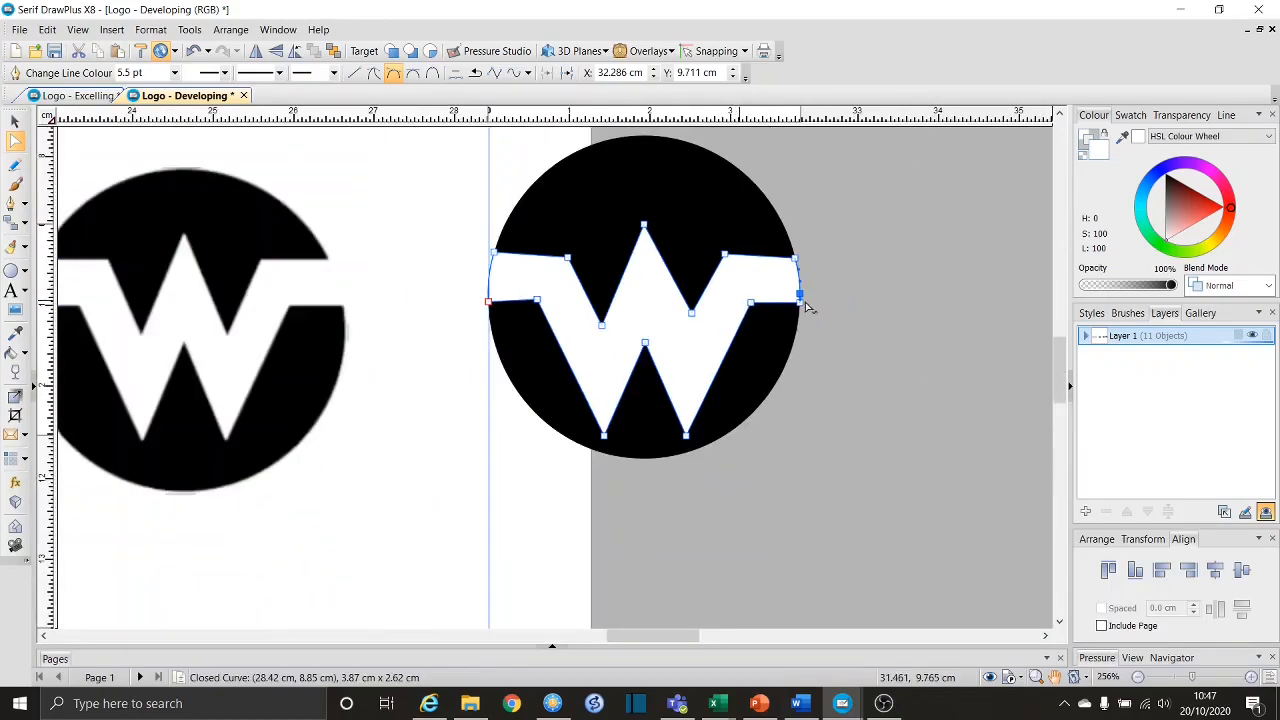
pyautogui.click(810, 298)
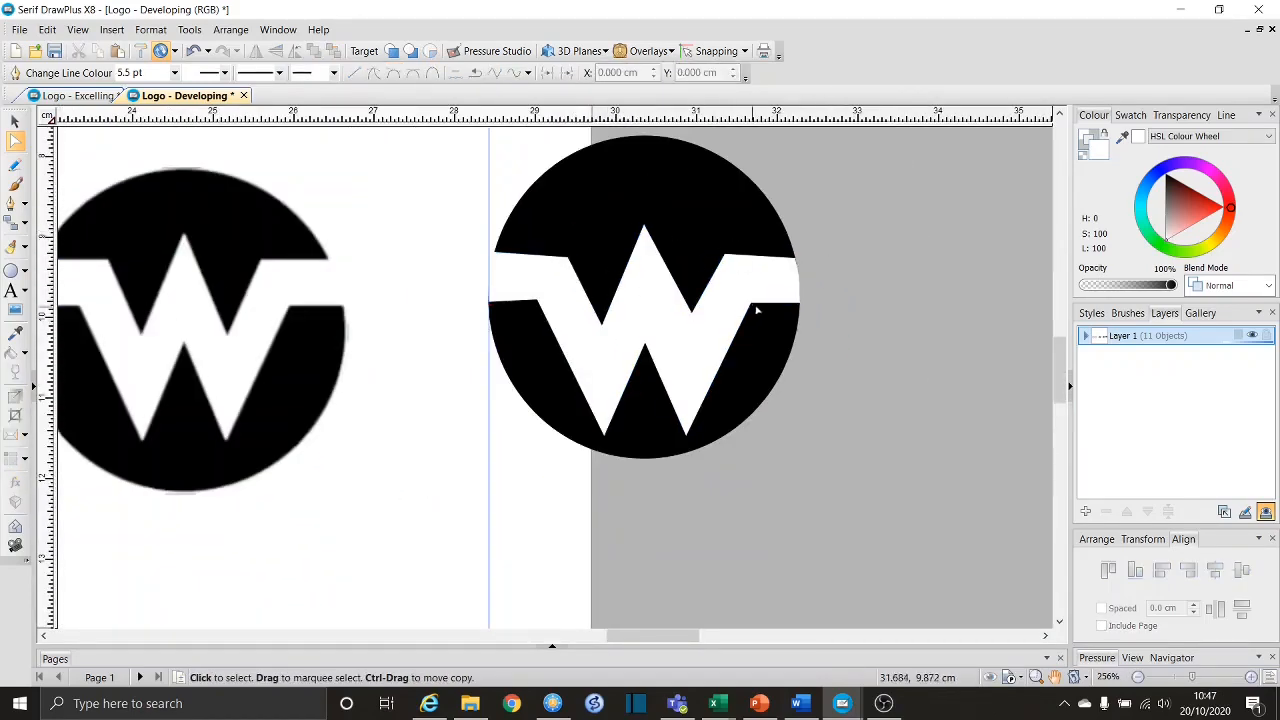
pyautogui.scroll(-2, 655, 299)
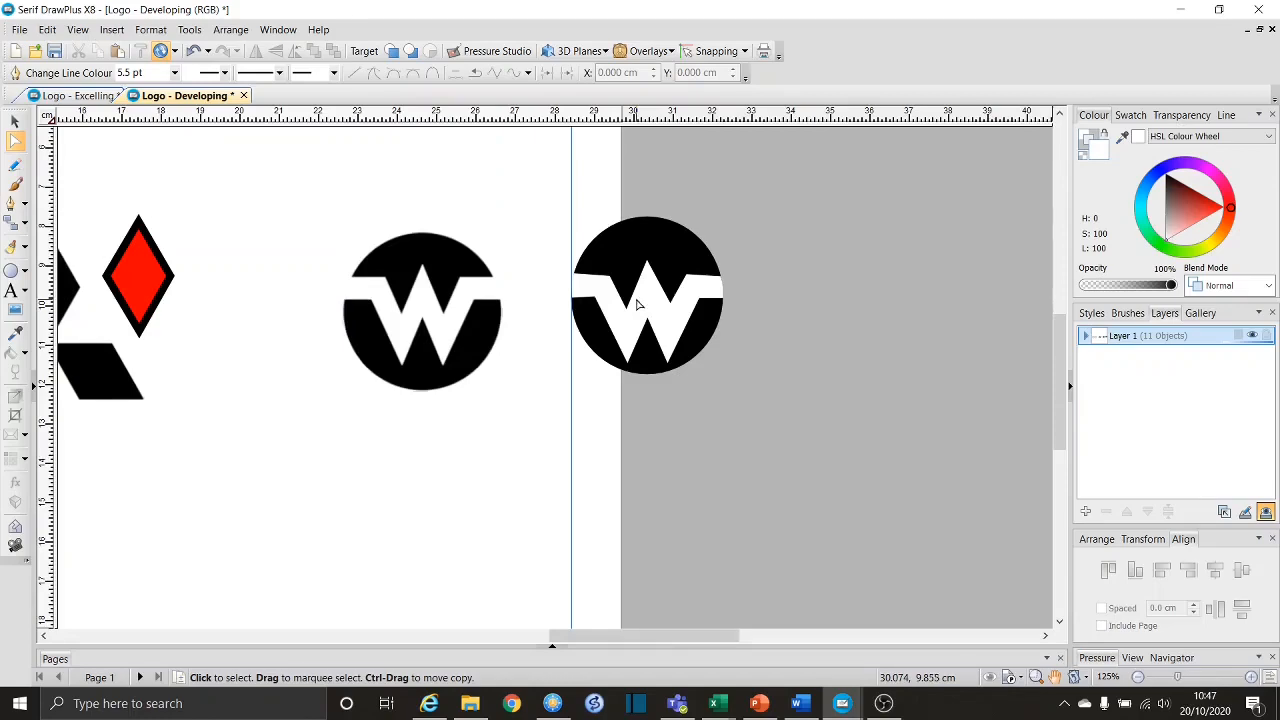
pyautogui.scroll(-2, 638, 305)
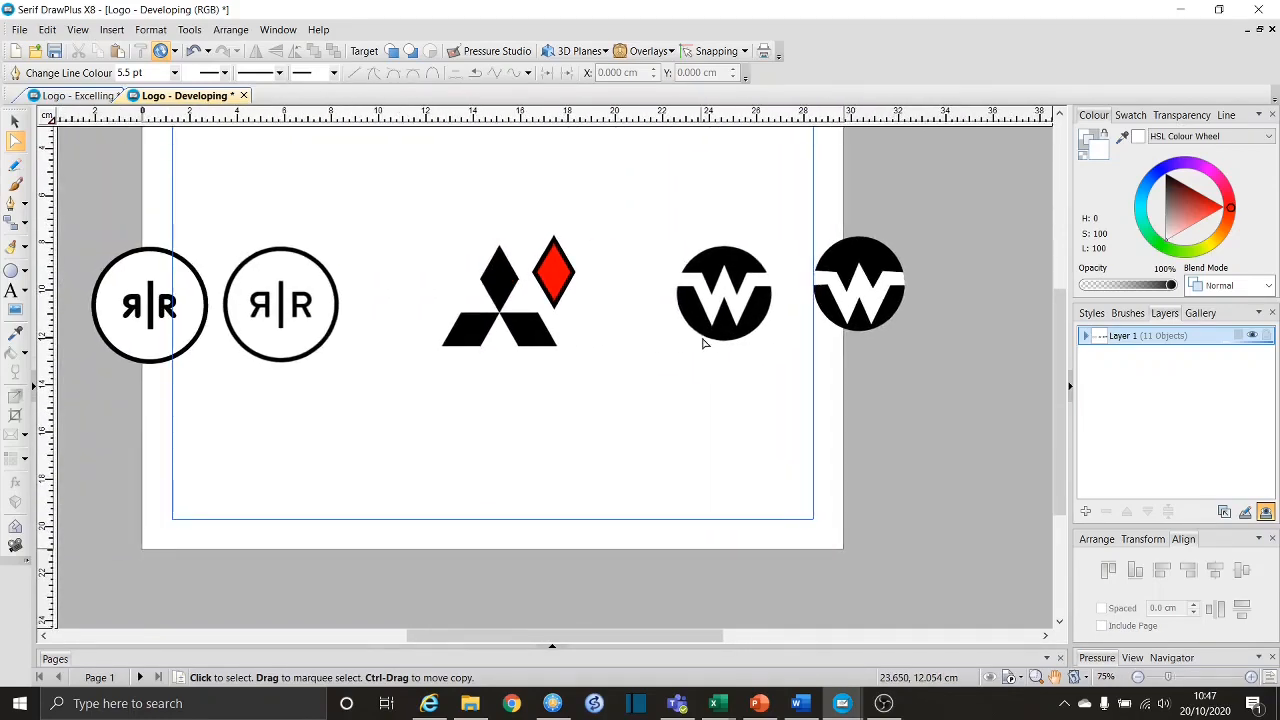